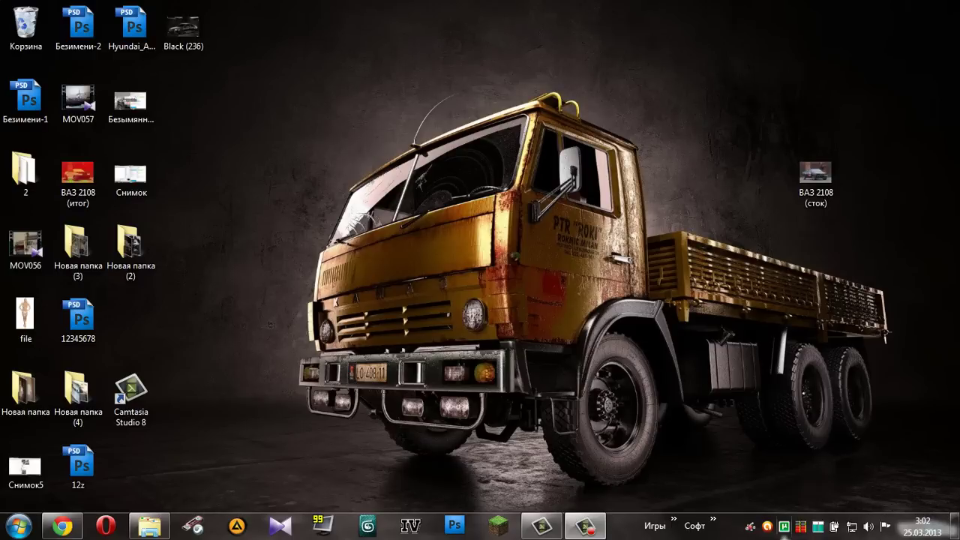
Move the ВАЗ 2108 (итог) icon out of the grid to the desktop's upper middle.
right_click(784, 534)
left_click(802, 537)
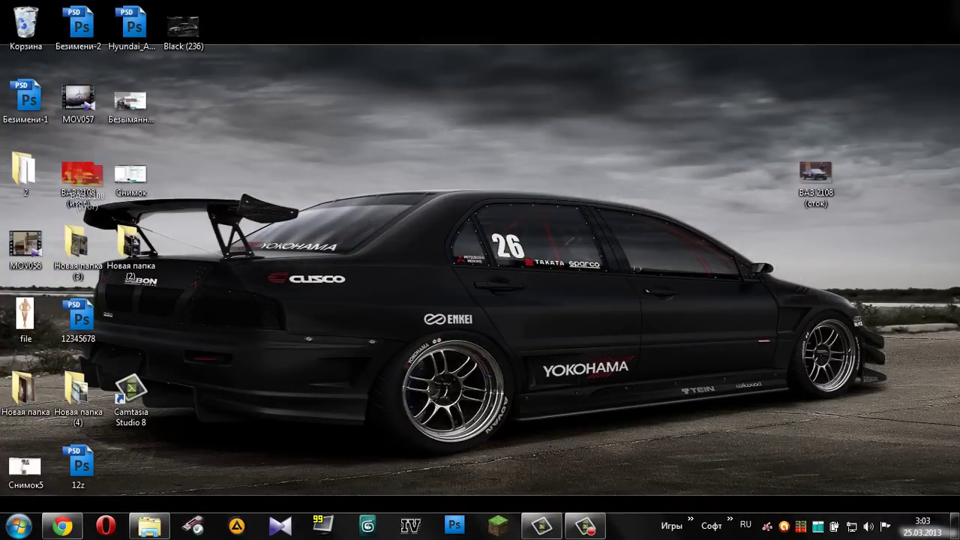
mouse_move(78, 172)
left_mouse_down()
mouse_move(441, 75)
mouse_move(447, 101)
left_mouse_up()
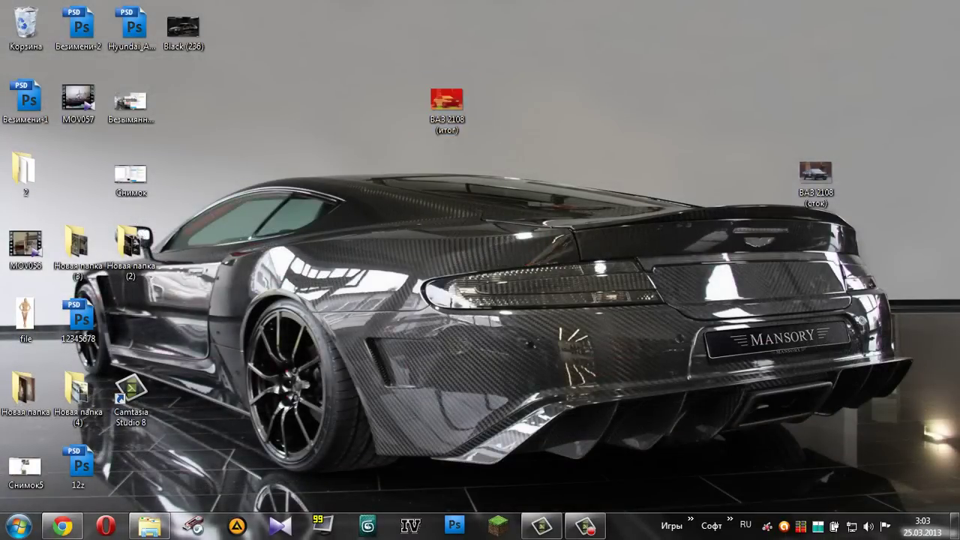
key("Return")
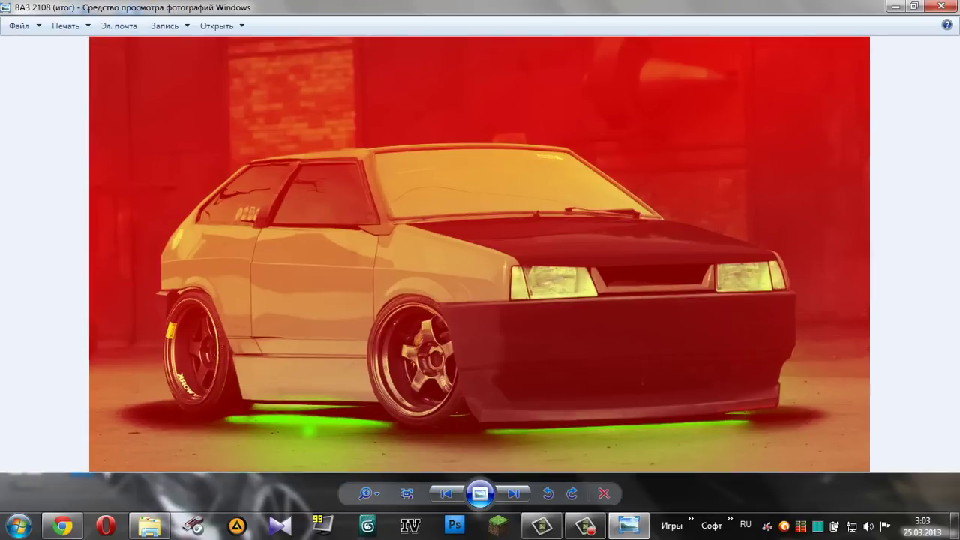
scroll(480, 255, "up", 2)
scroll(480, 255, "up", 3)
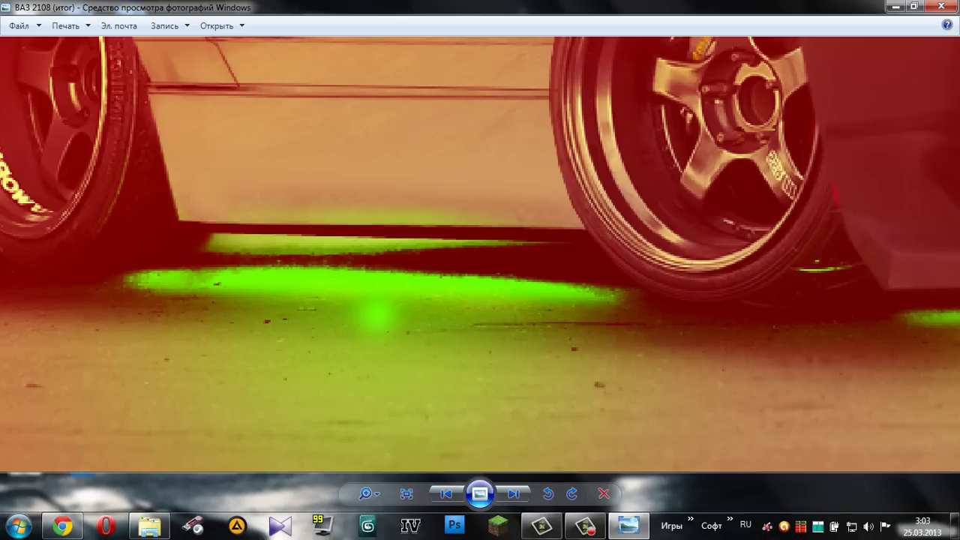
scroll(480, 255, "down", 1)
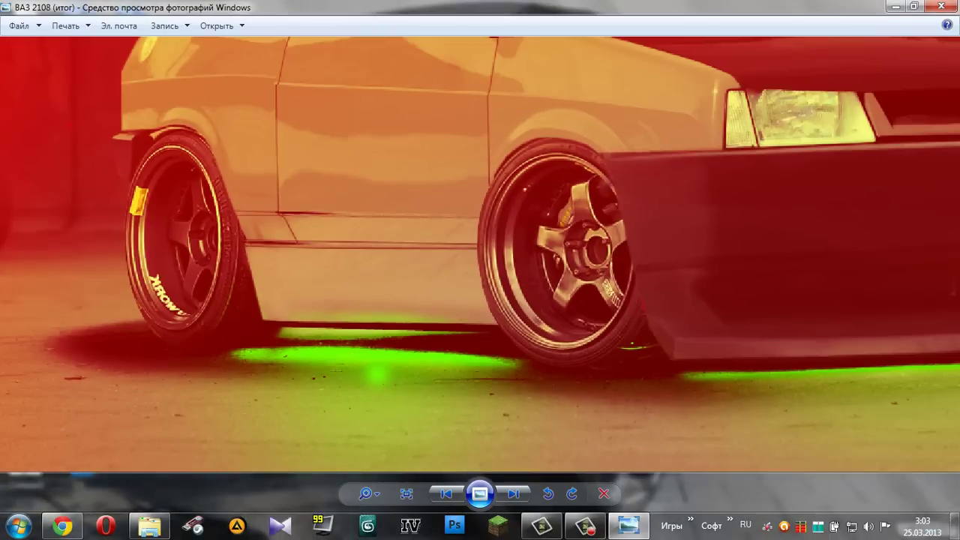
scroll(480, 255, "down", 1)
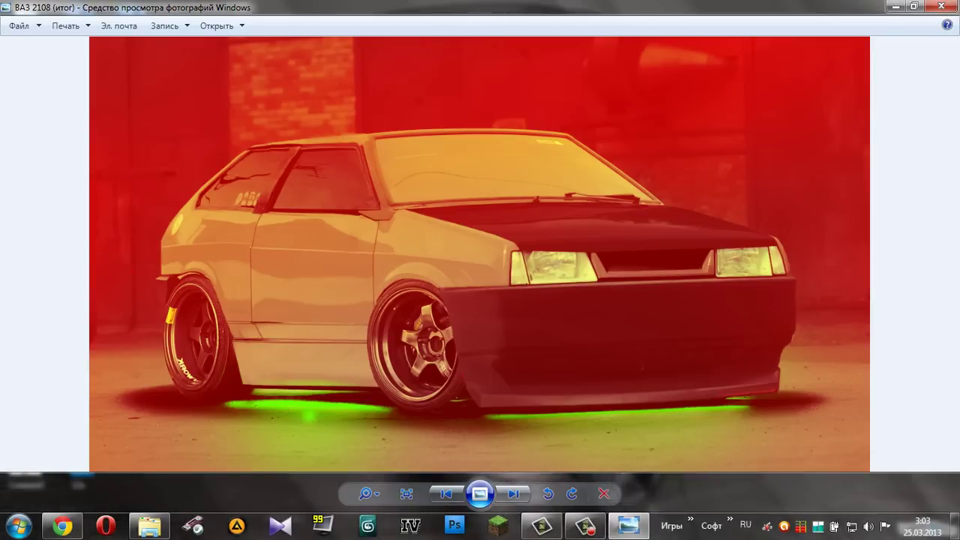
scroll(291, 411, "up", 5)
left_click_drag(291, 410, 419, 369)
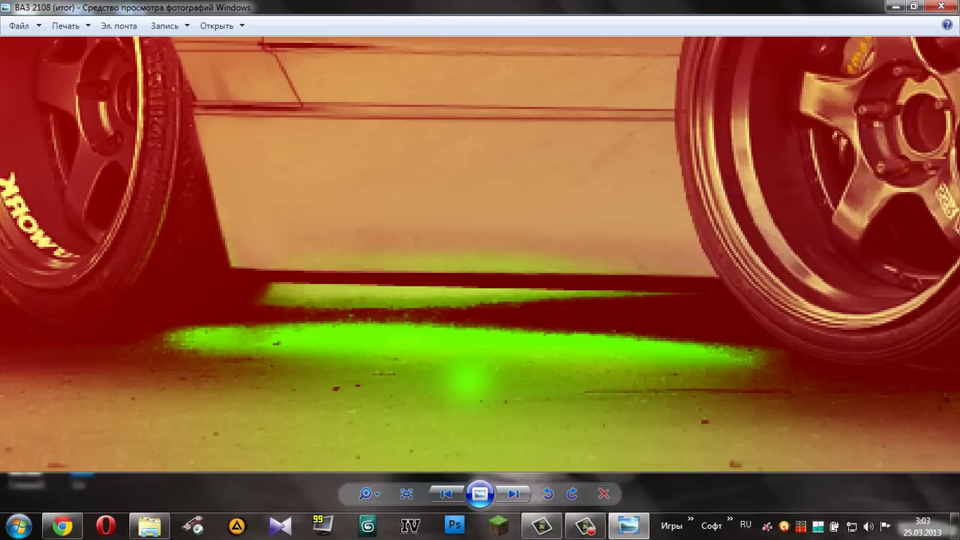
scroll(279, 360, "down", 3)
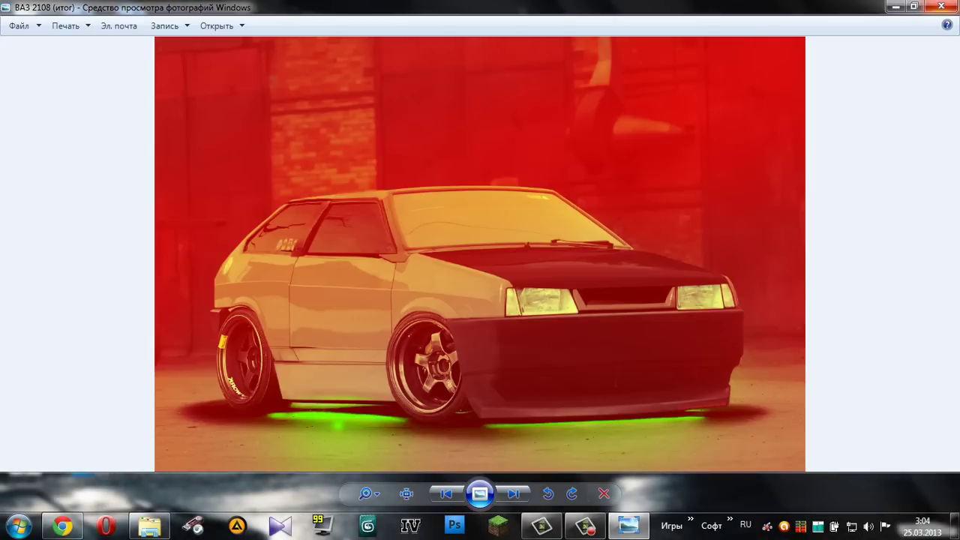
left_click(938, 6)
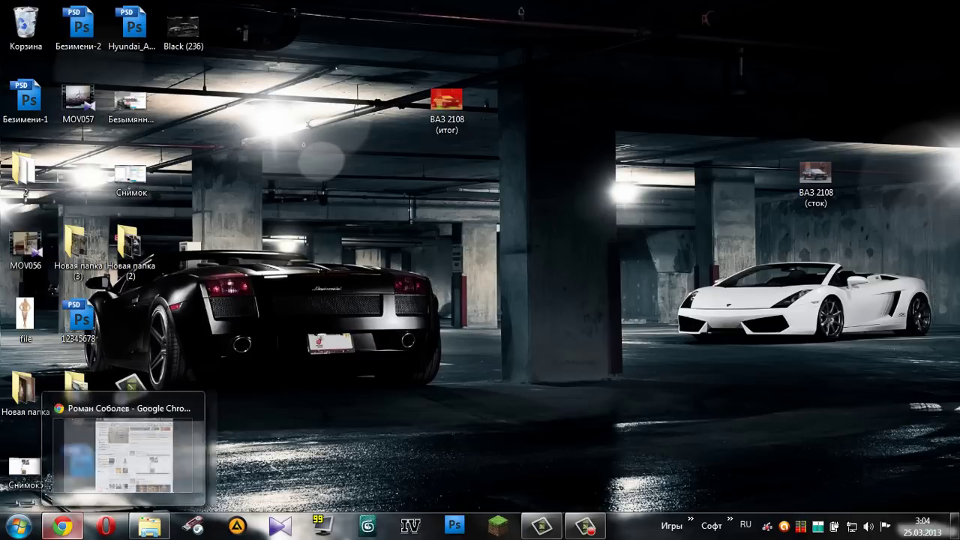
right_click(62, 525)
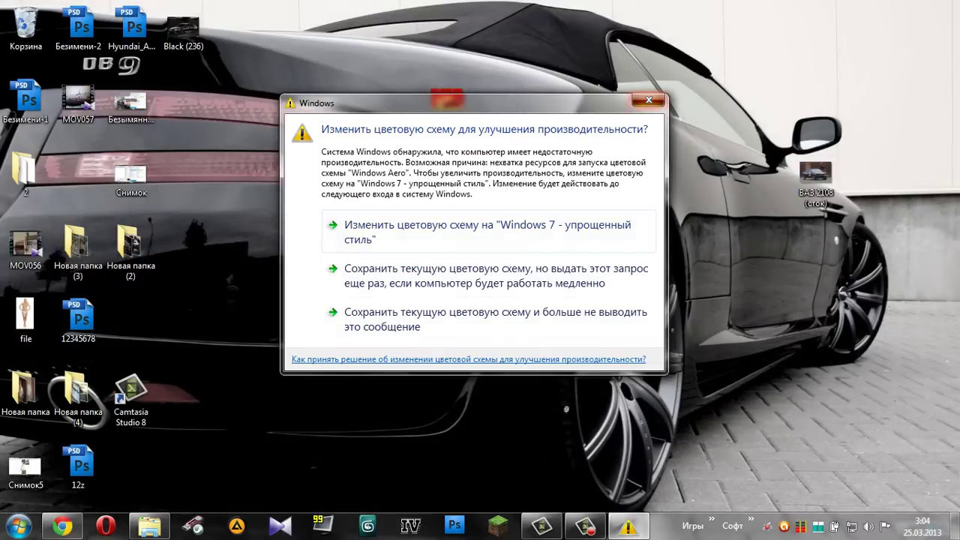
left_click(648, 100)
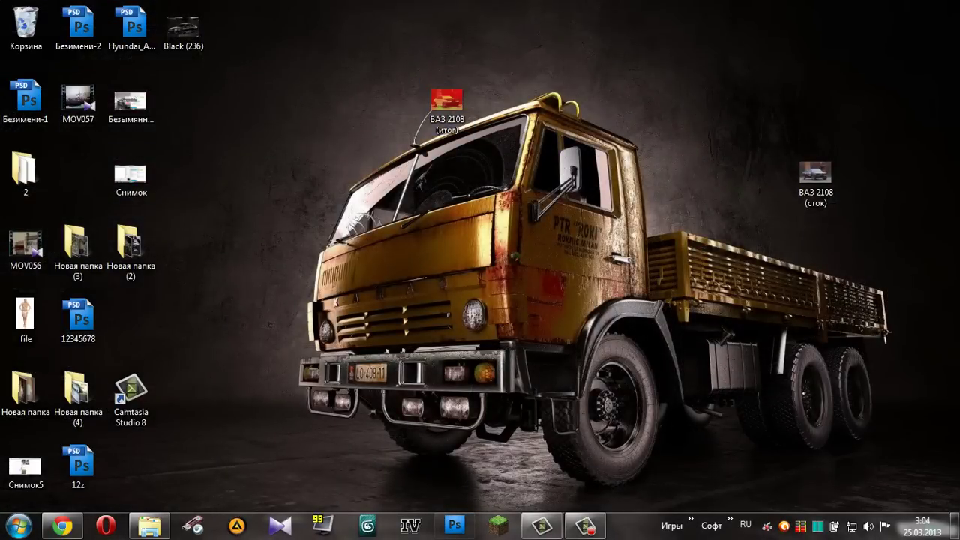
View ВАЗ 2108 (итог), flip twice between it and the stock photo, then close the viewer.
double_click(446, 101)
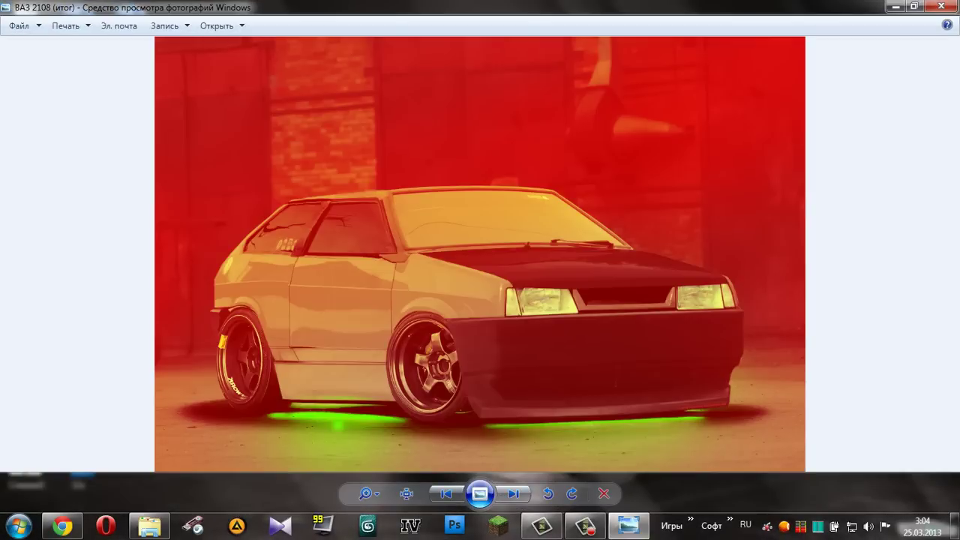
key("Right")
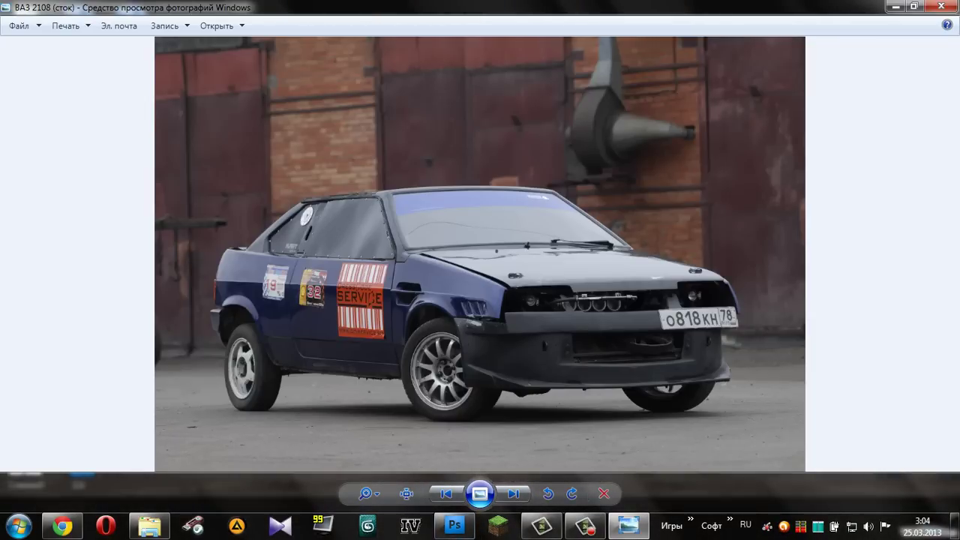
key("Left")
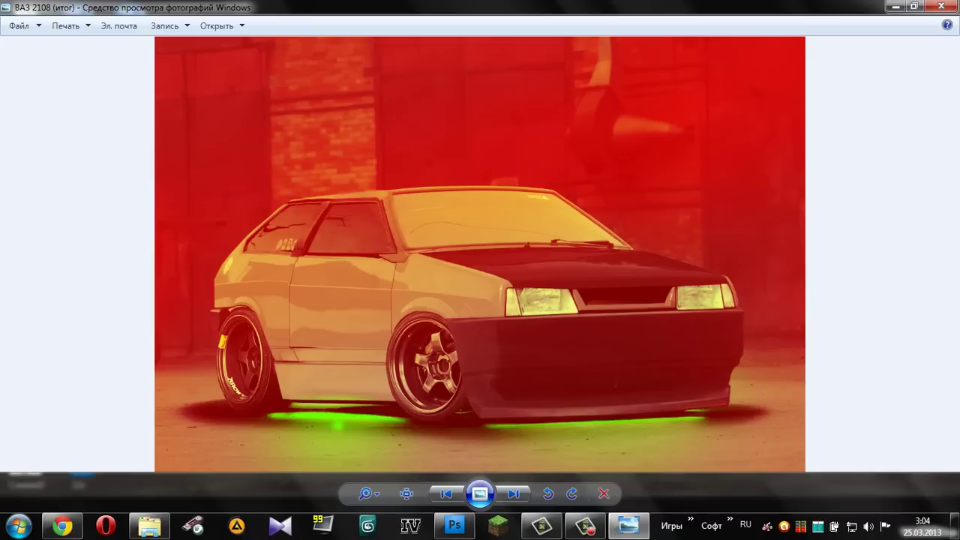
key("Right")
key("Left")
key("alt+F4")
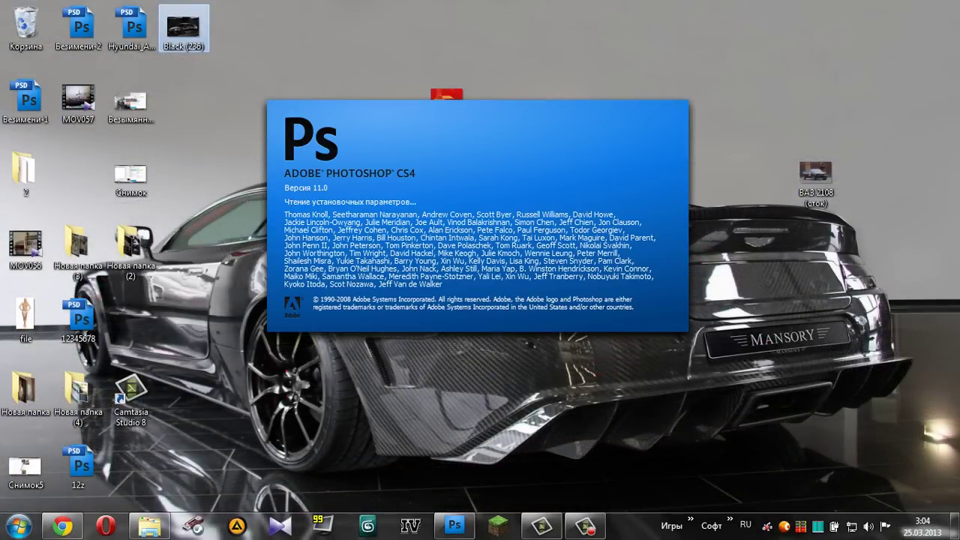
Open the Black (236) photo, glance at the browser, and return to Photoshop.
double_click(183, 28)
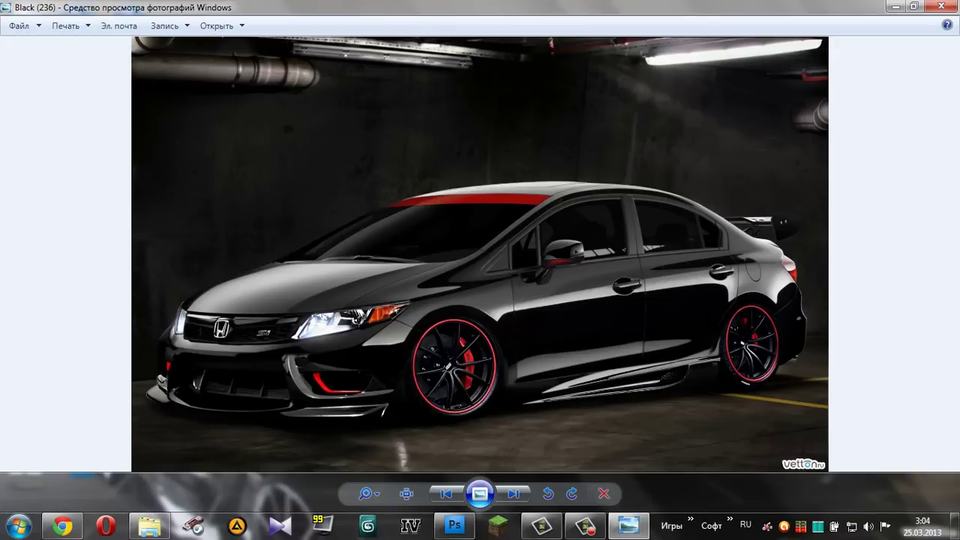
left_click(455, 525)
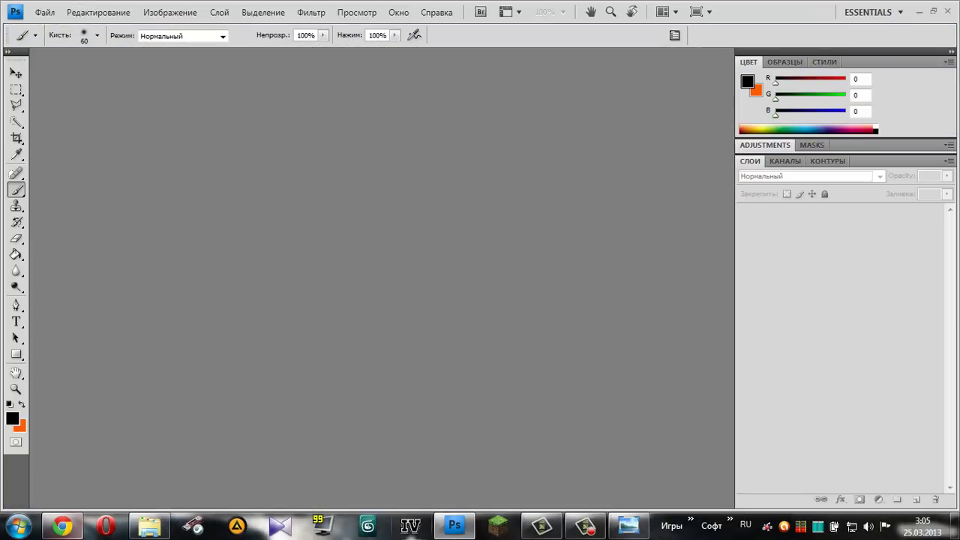
left_click(63, 525)
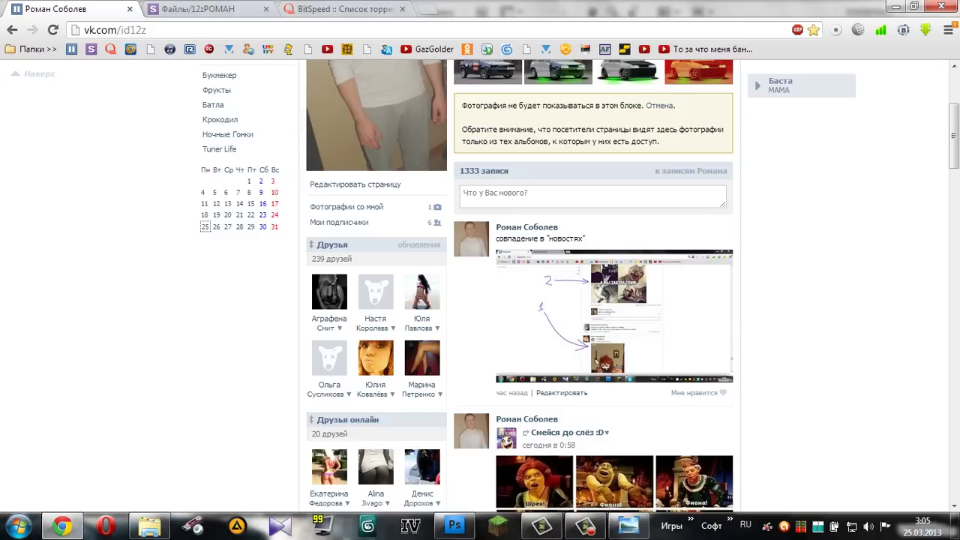
left_click(38, 73)
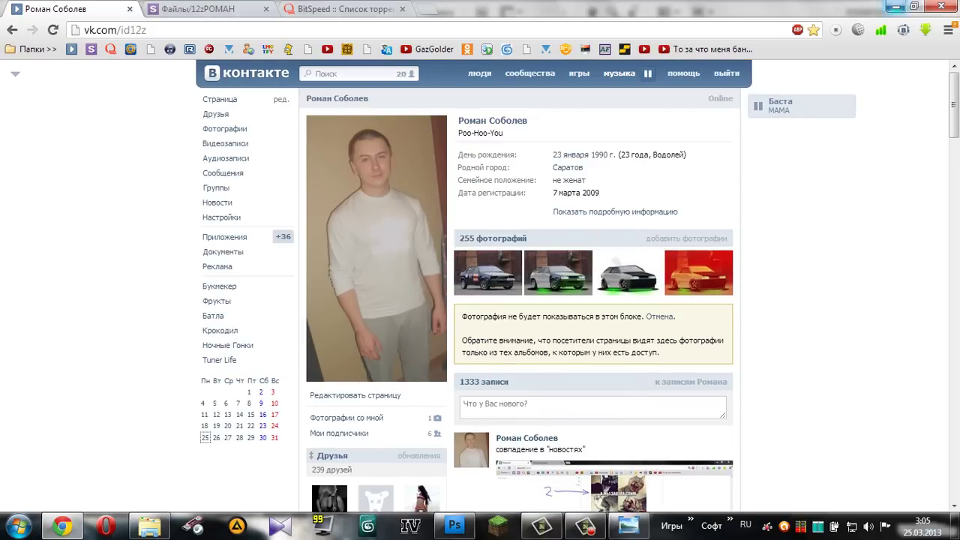
left_click(895, 6)
Restore Photoshop to a smaller window and close the Black (236) photo preview.
left_click(44, 12)
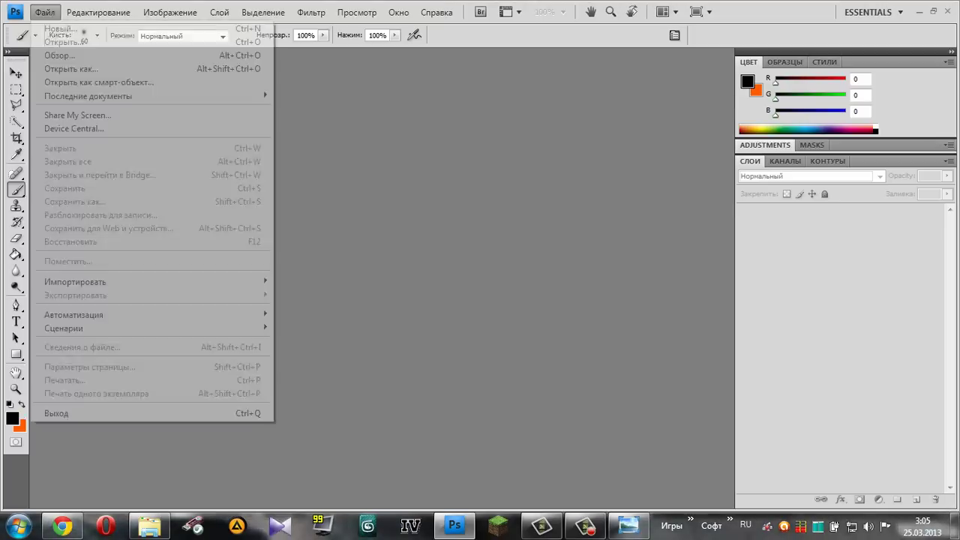
left_click(44, 12)
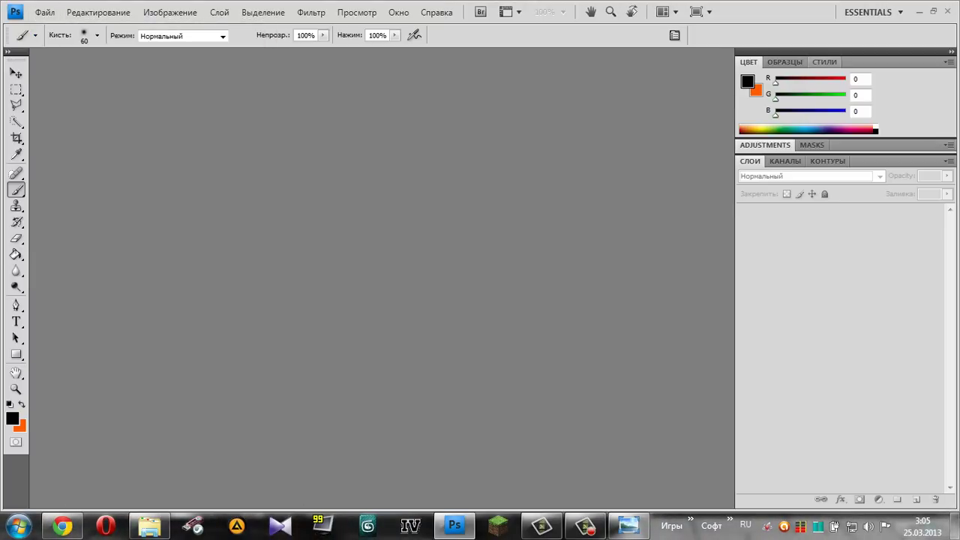
key("super+Down")
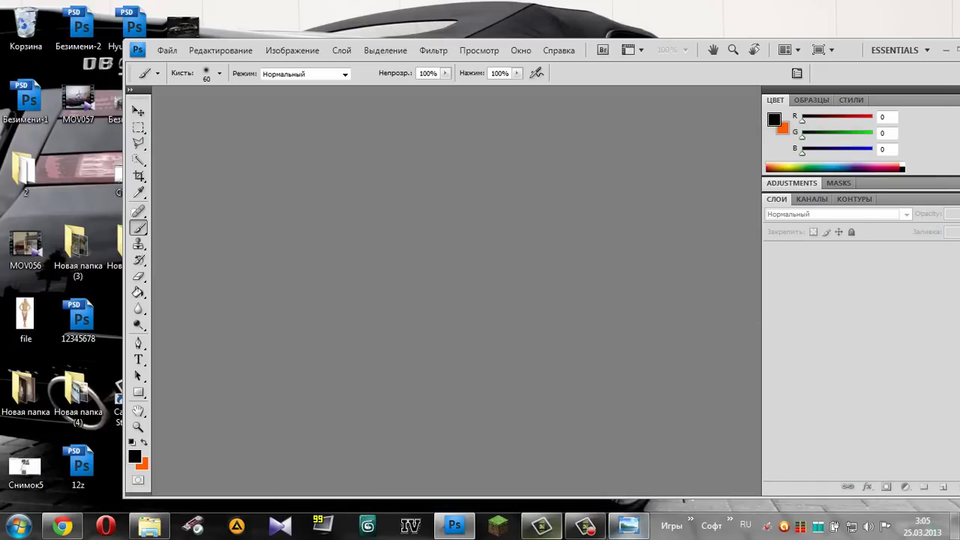
right_click(628, 525)
left_click(588, 489)
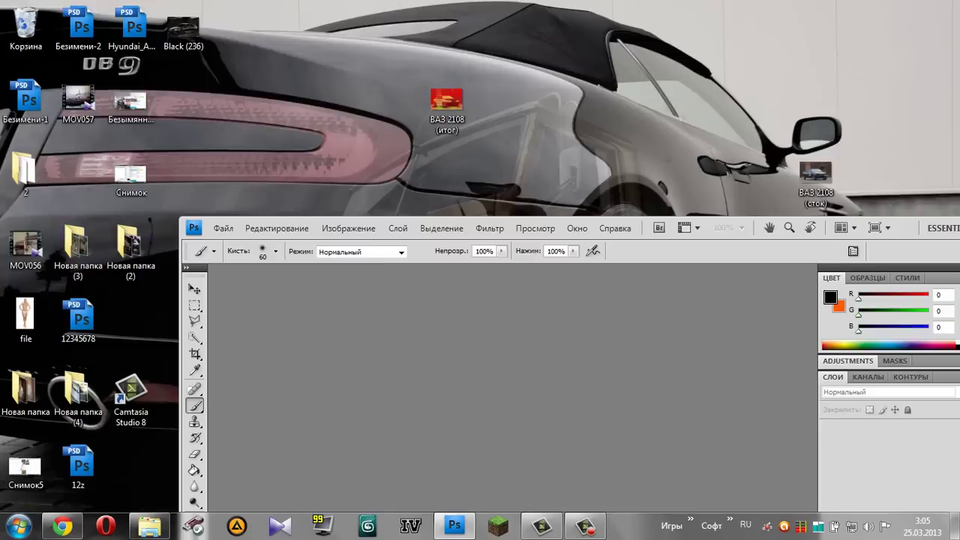
Move the Photoshop window lower and open Black (236).jpg in it.
left_click_drag(660, 50, 665, 138)
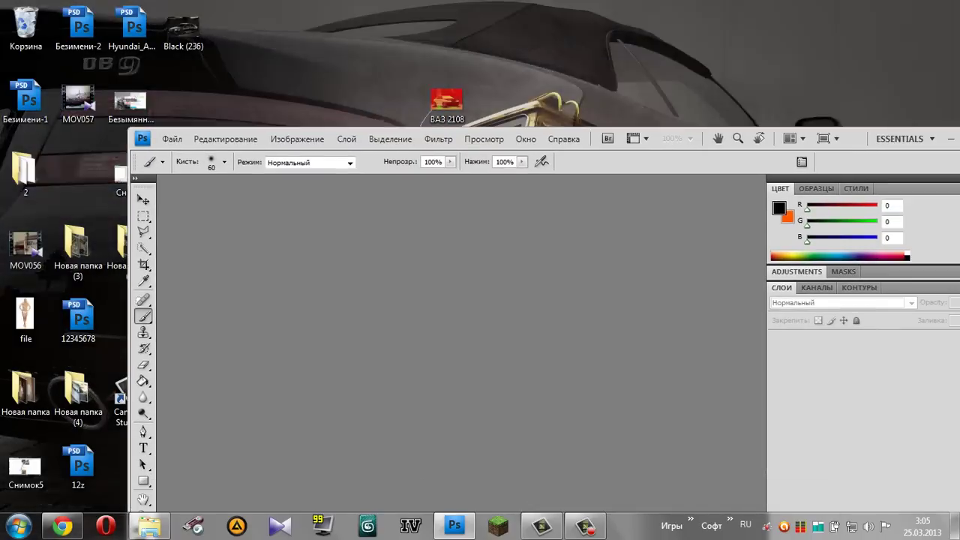
left_click_drag(189, 60, 186, 52)
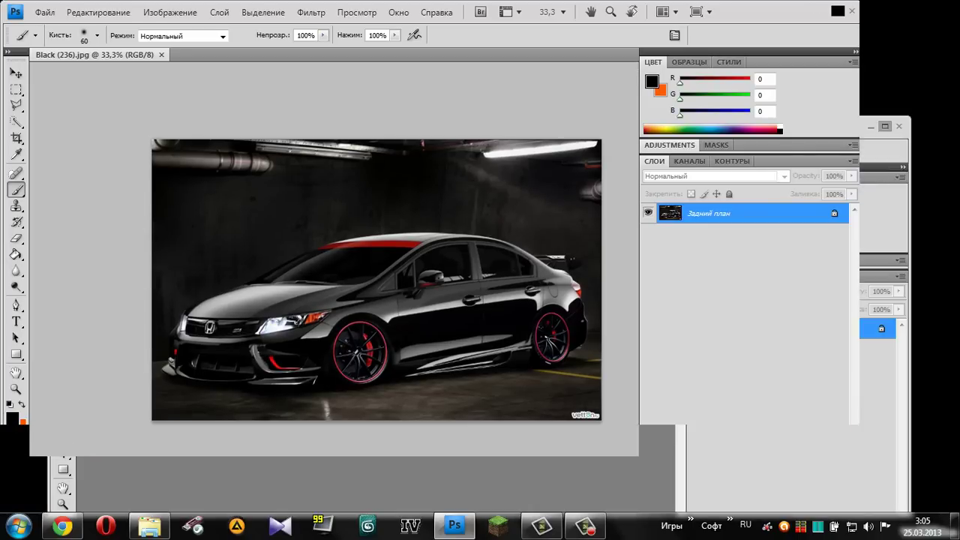
left_click(541, 526)
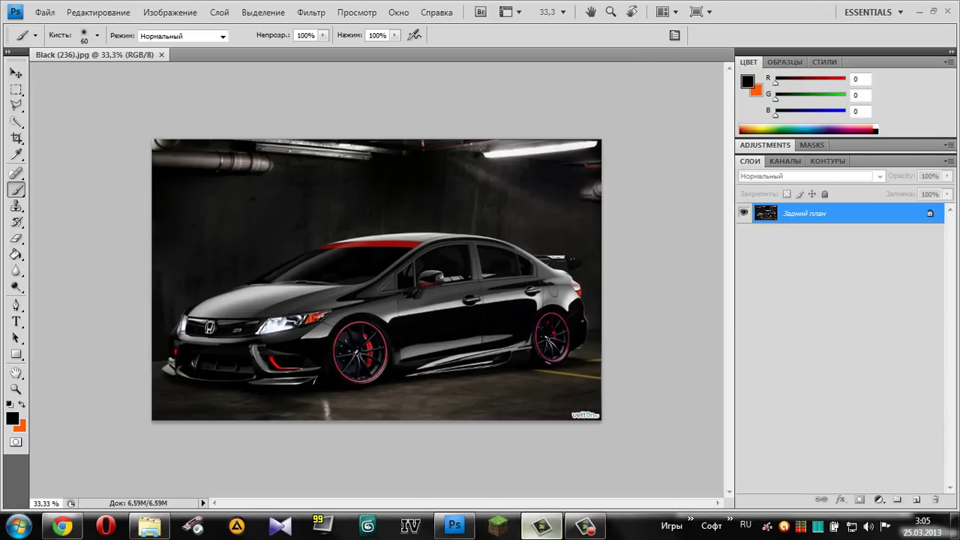
left_click(541, 526)
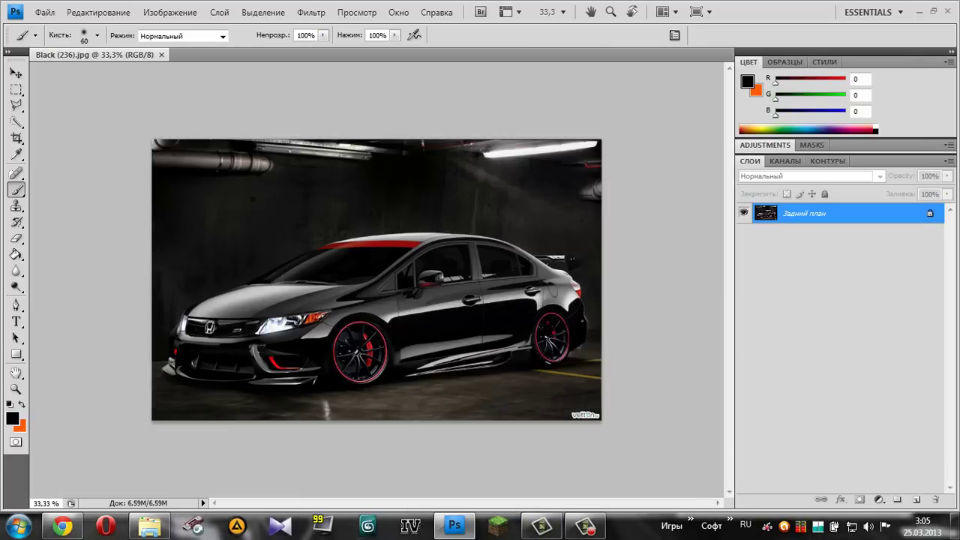
Zoom in on the car's side and duplicate the background as Слой 1.
scroll(368, 450, "up", 2)
scroll(368, 450, "up", 2)
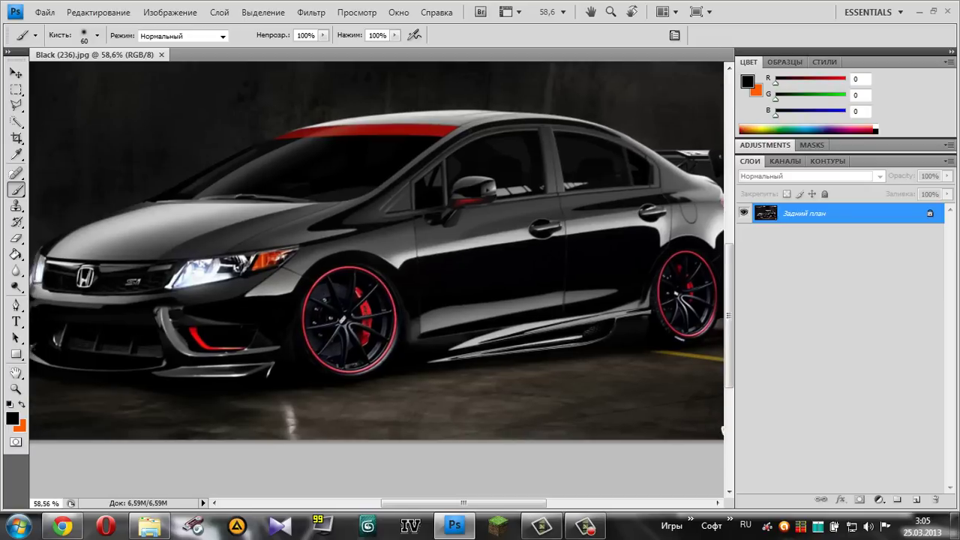
scroll(375, 232, "up", 2)
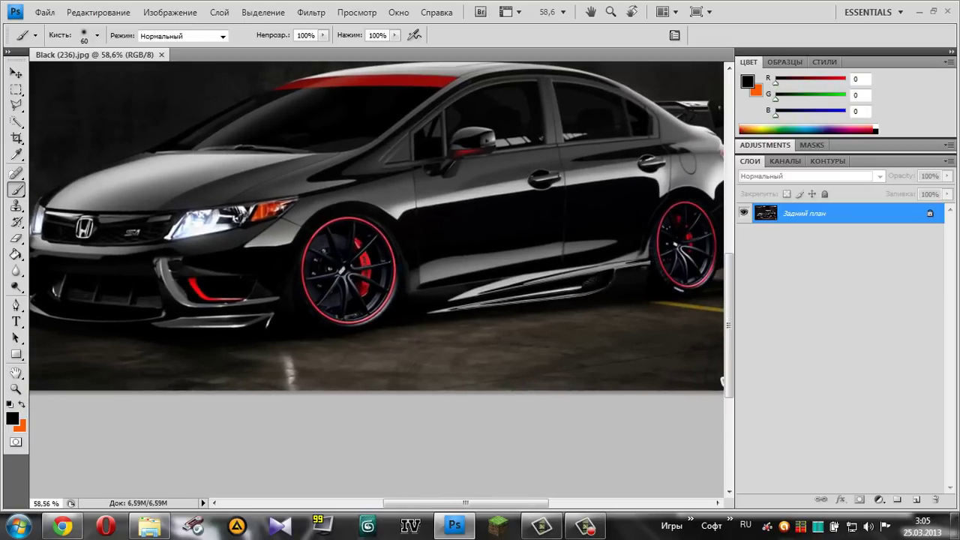
scroll(375, 232, "right", 2)
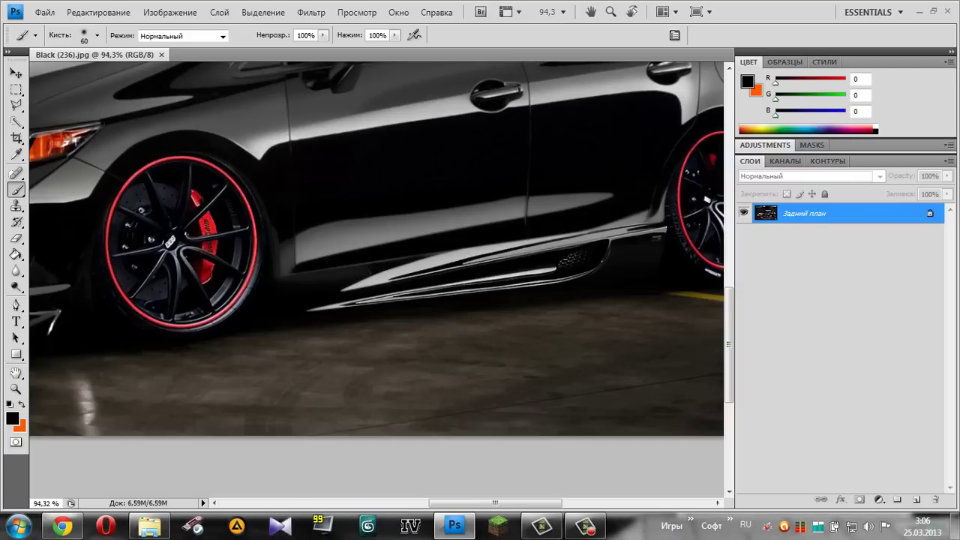
key("ctrl+j")
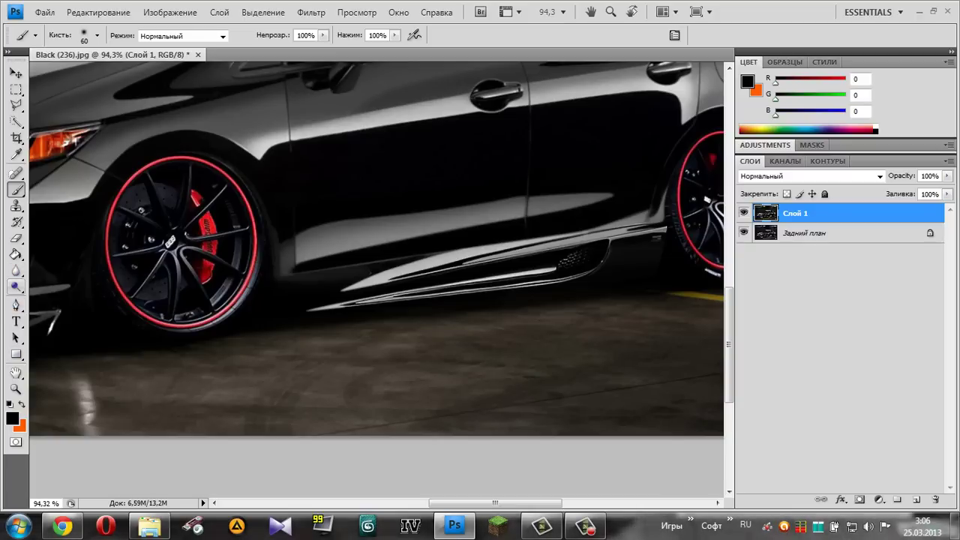
Choose the Dodge tool and enlarge its brush.
right_click(16, 286)
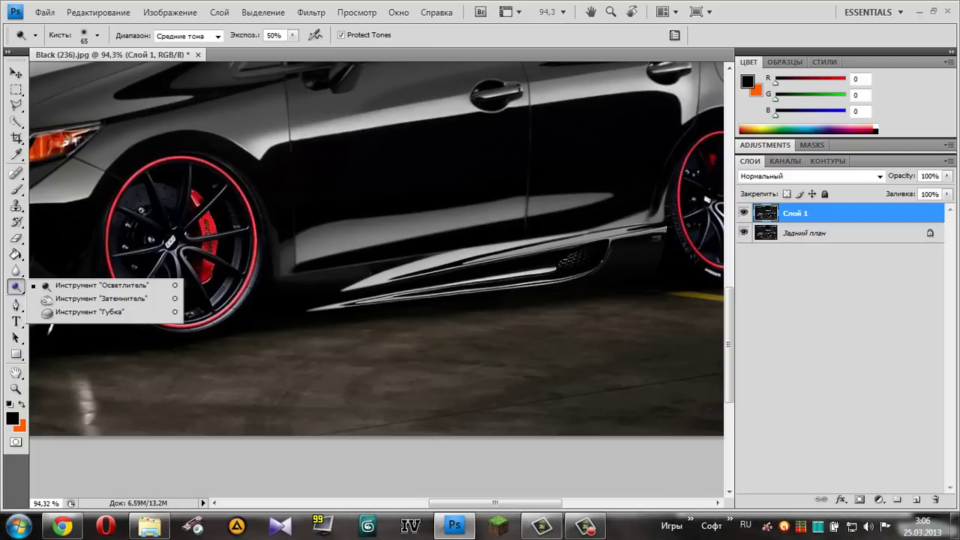
left_click(101, 285)
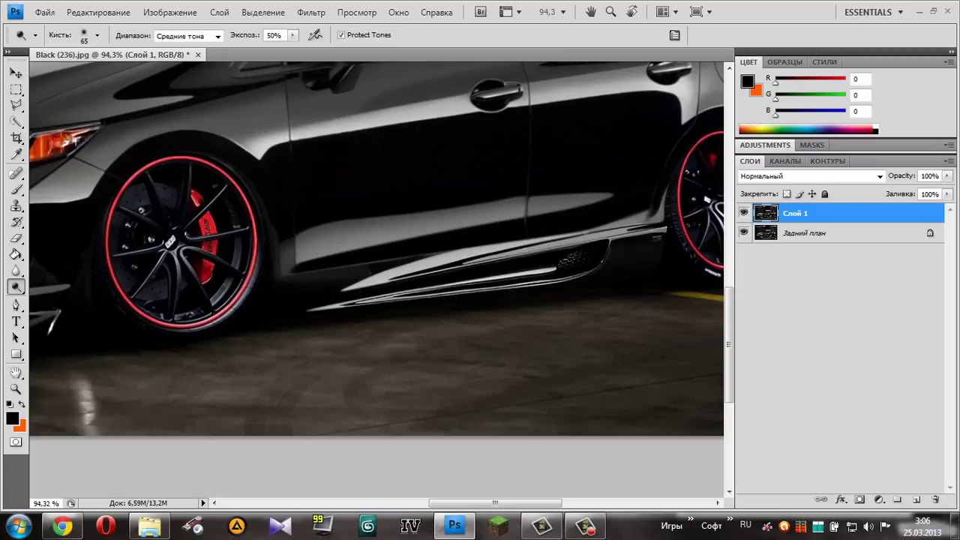
key("bracketright")
key("bracketright")
key("bracketright")
key("bracketright")
key("bracketright")
key("bracketright")
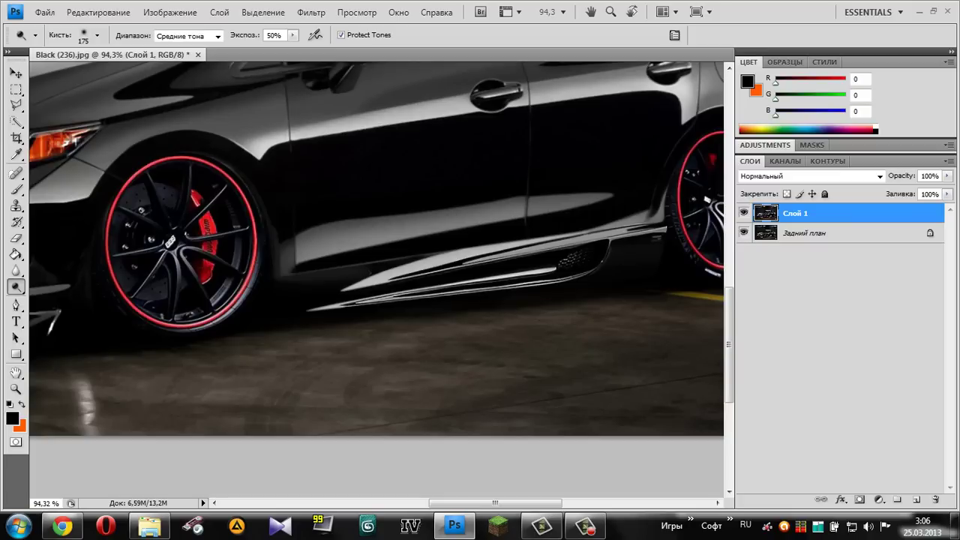
Try dark brush strokes under the car, undo them, and go back to Dodge.
key("b")
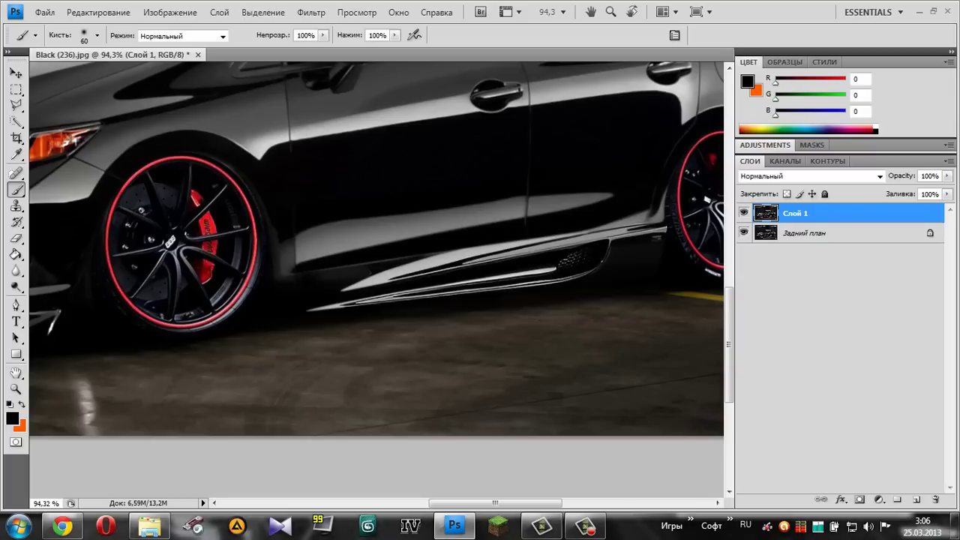
left_click_drag(303, 327, 305, 358)
left_click_drag(596, 229, 647, 337)
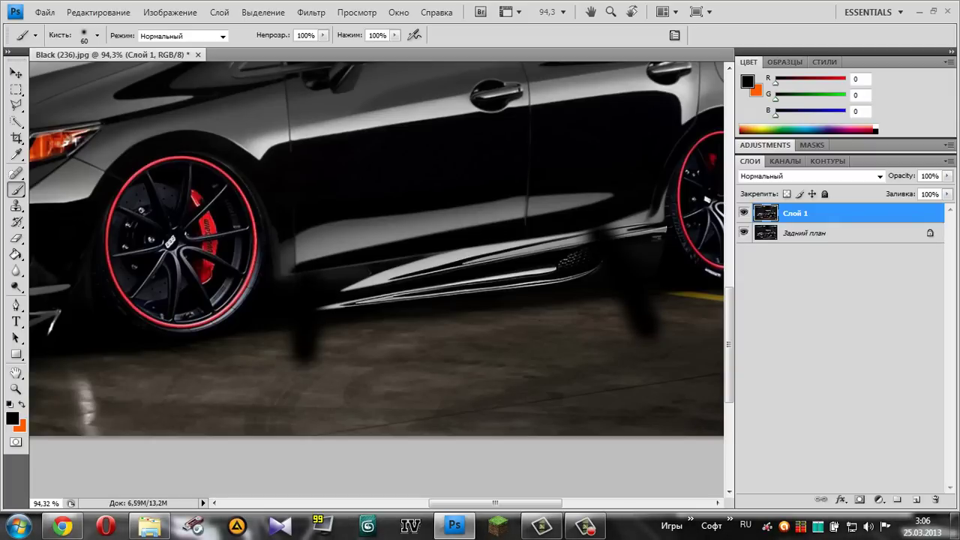
key("ctrl+alt+z")
key("ctrl+alt+z")
key("ctrl+alt+z")
key("ctrl+alt+z")
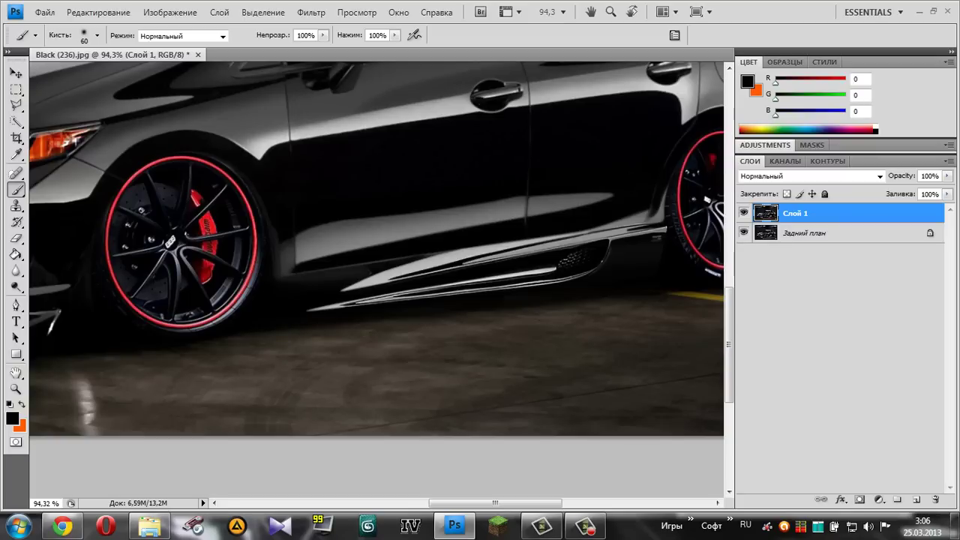
left_click(16, 287)
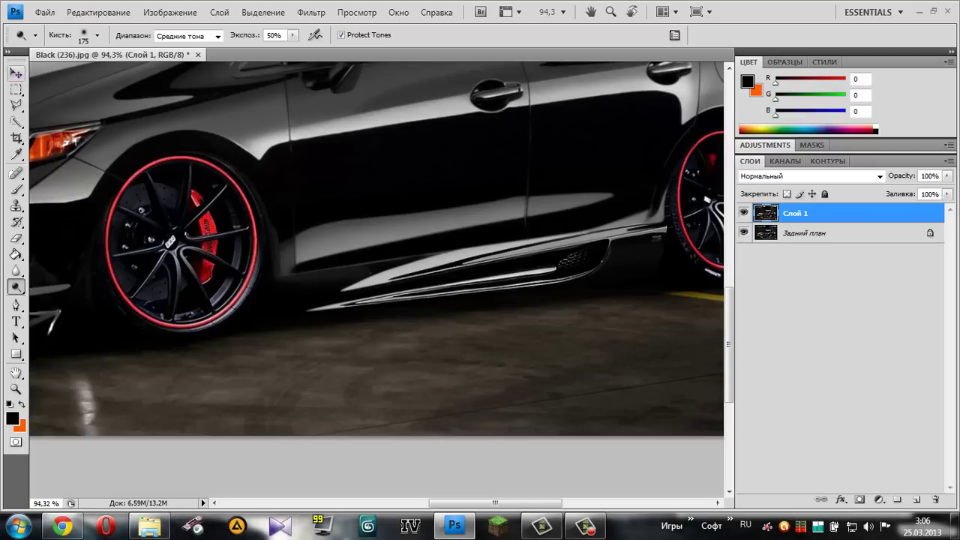
Briefly try the Polygonal Lasso while zooming near the side skirt, then reselect Dodge.
left_click(16, 105)
scroll(652, 315, "up", 2)
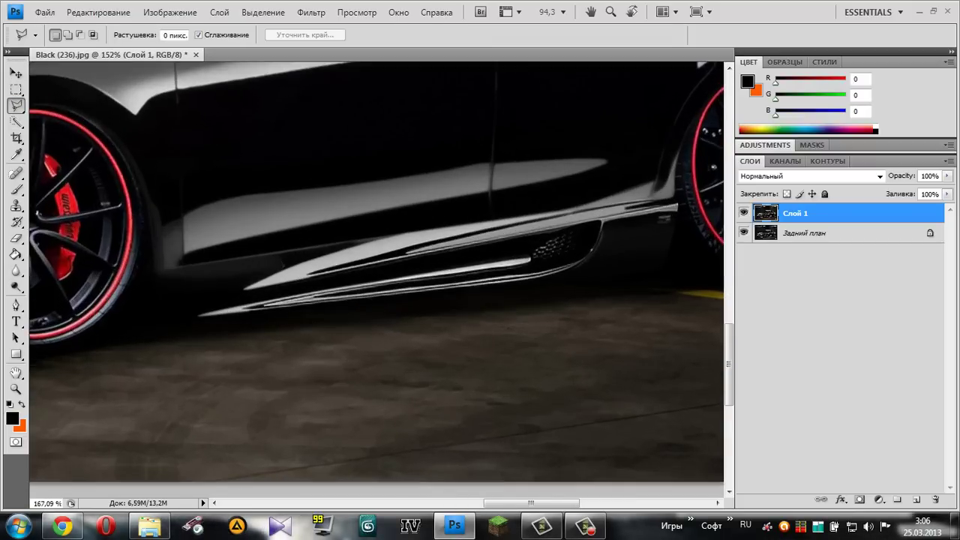
scroll(652, 315, "up", 1)
scroll(637, 282, "down", 3)
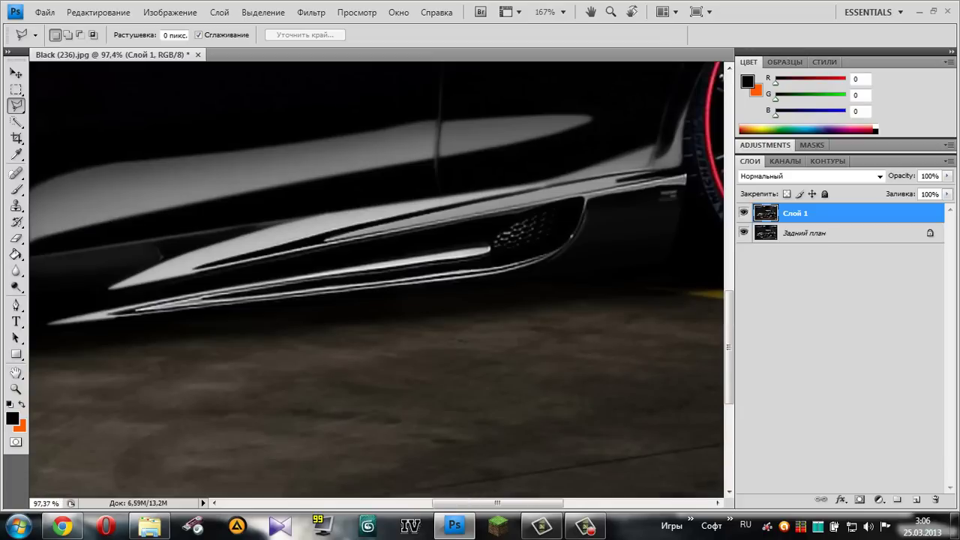
left_click(16, 285)
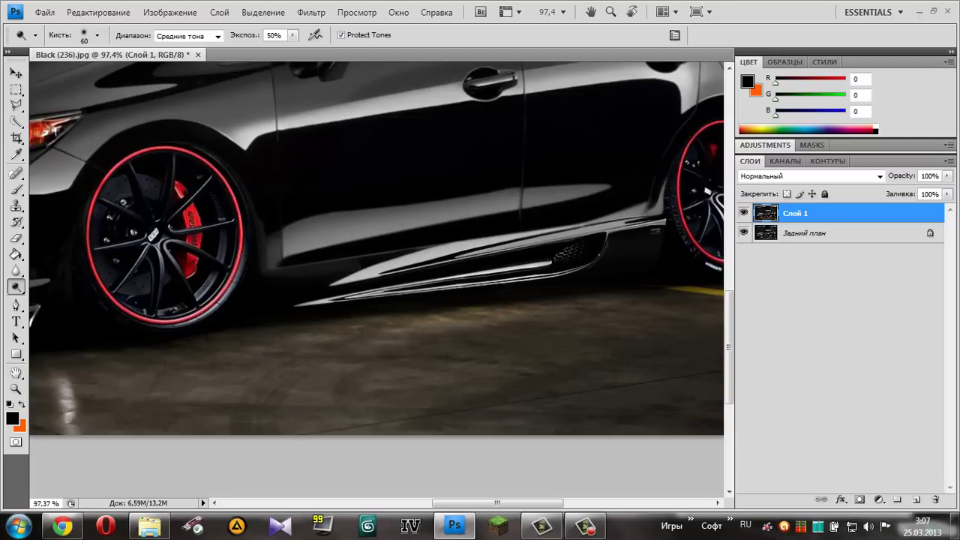
Zoom around the side skirt and add a new empty layer, Слой 2.
scroll(503, 377, "down", 4)
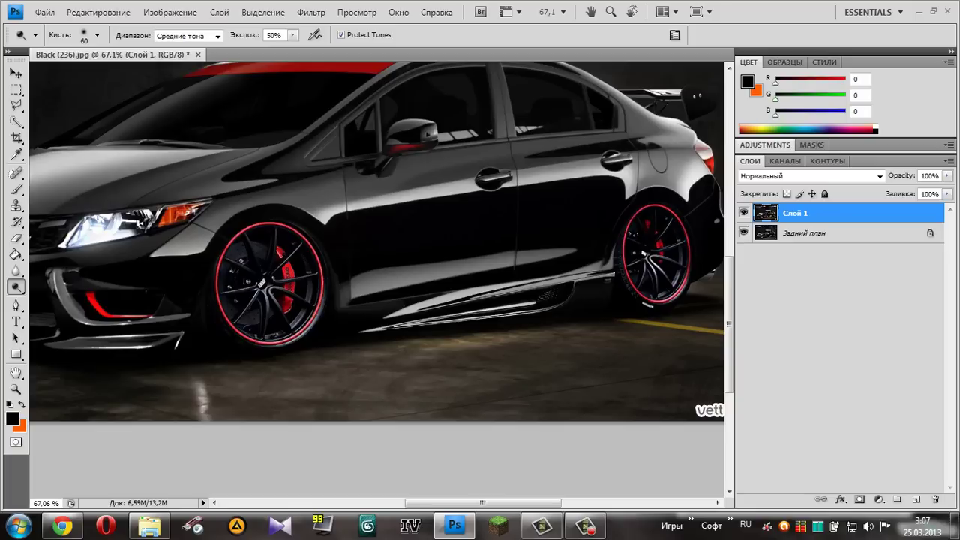
scroll(478, 340, "up", 2)
scroll(478, 340, "up", 3)
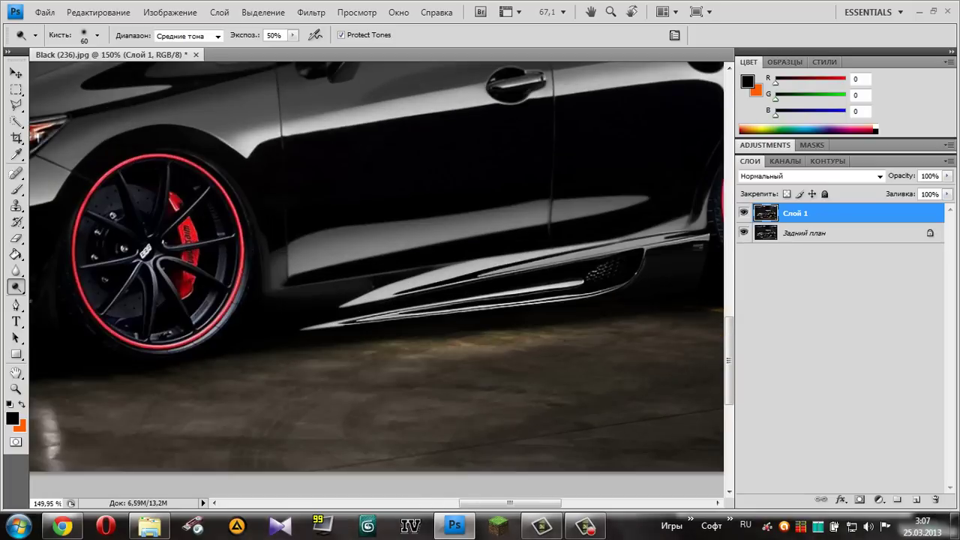
scroll(478, 340, "up", 3)
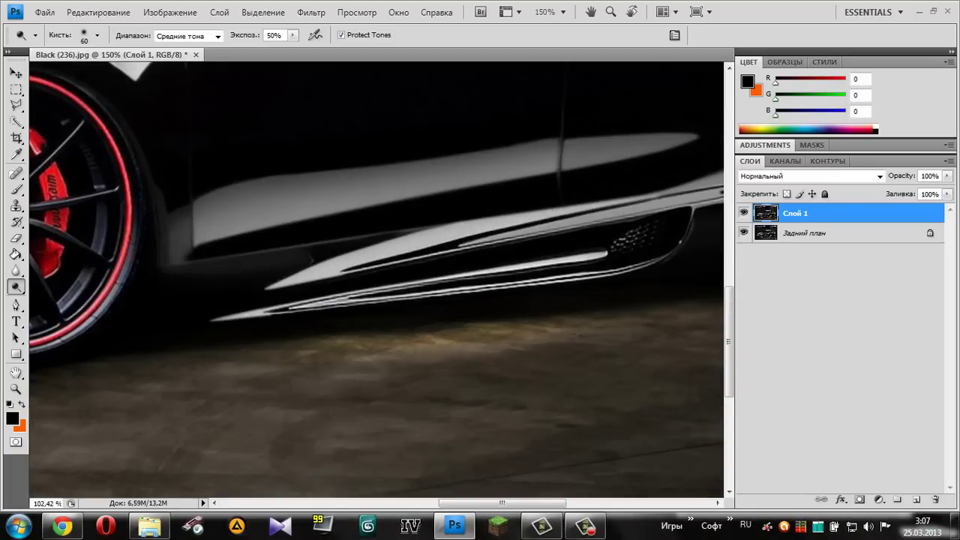
scroll(478, 340, "down", 2)
scroll(478, 340, "down", 2)
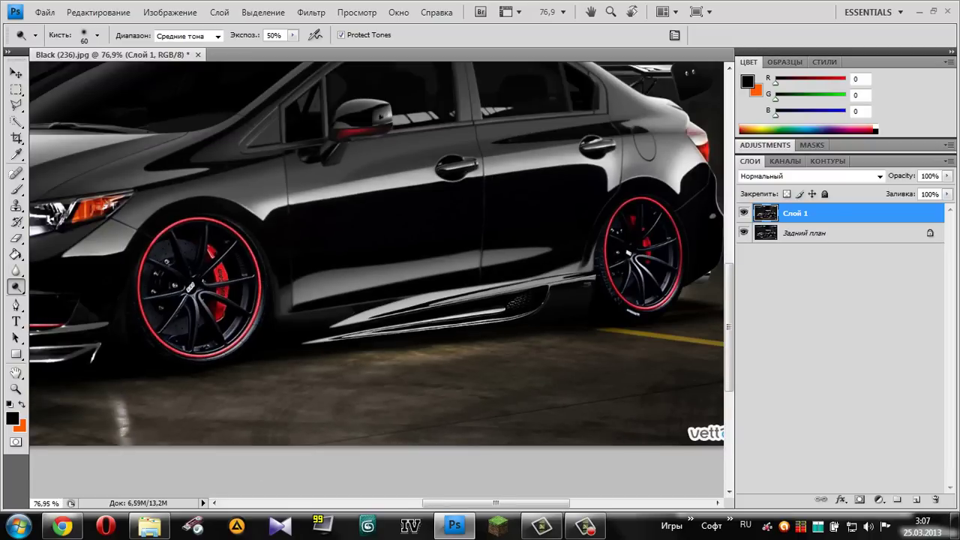
left_click(917, 500)
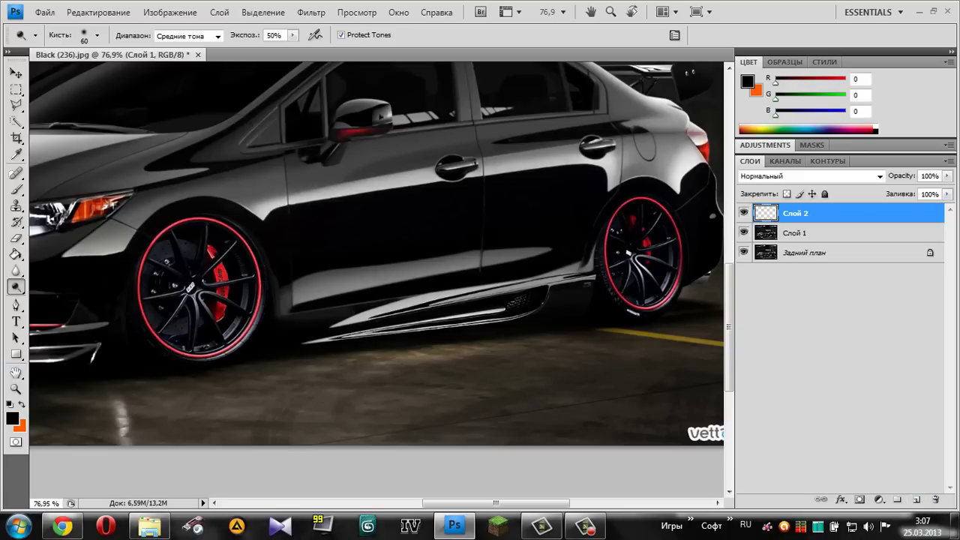
With the Brush active, set the foreground colour to R 6, G 255, B 0.
key("b")
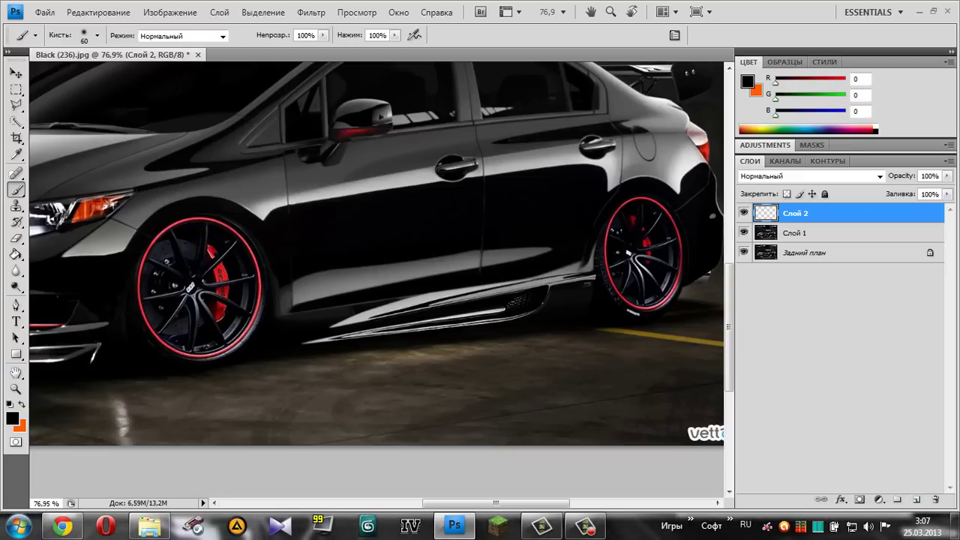
left_click(12, 418)
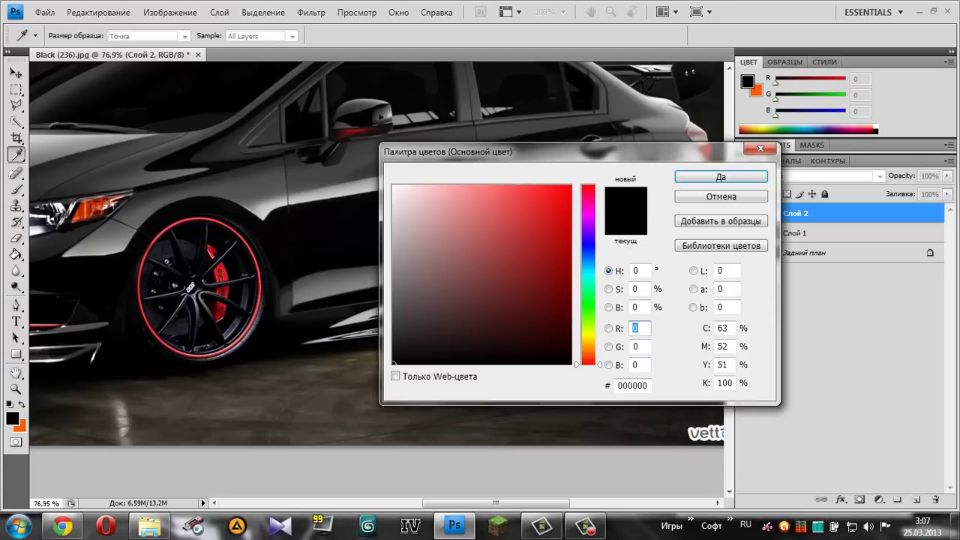
type("255")
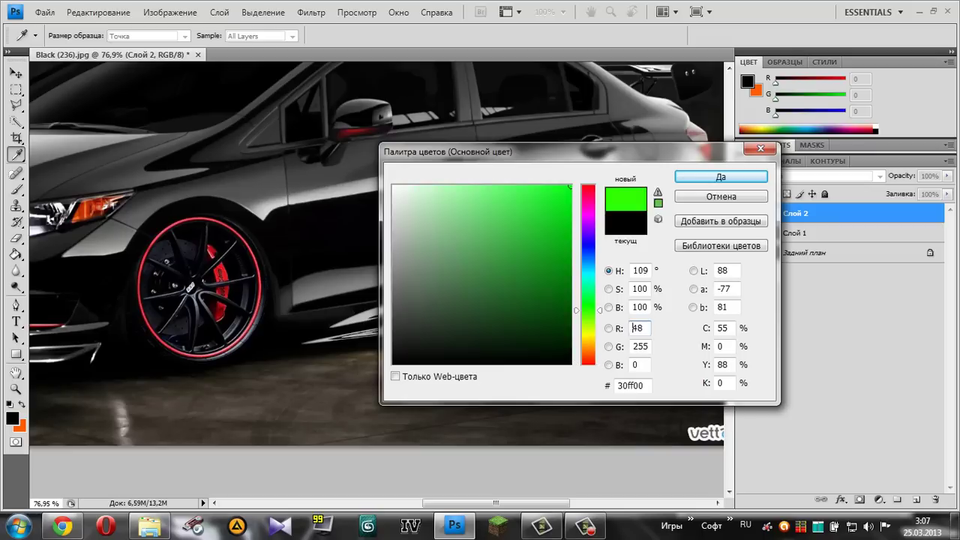
type("6")
key("Return")
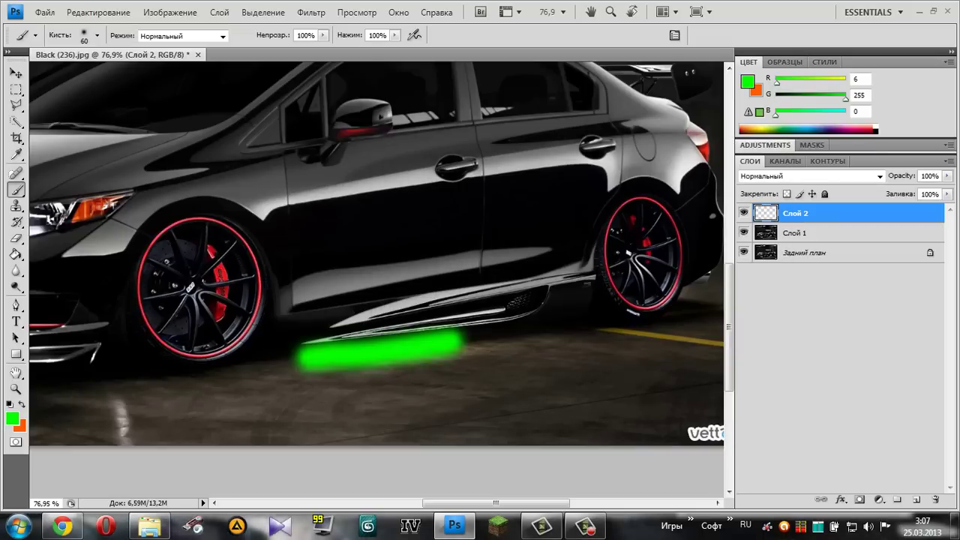
Replace a freehand stroke with a straight green line along the full side skirt.
mouse_move(304, 358)
left_mouse_down()
mouse_move(459, 348)
mouse_move(542, 314)
left_mouse_up()
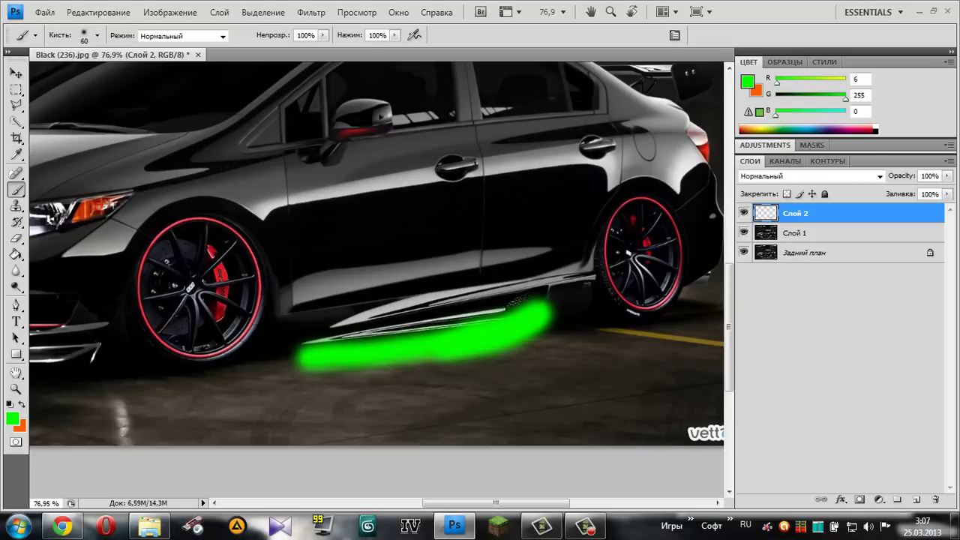
key("ctrl+alt+z")
key("ctrl+alt+z")
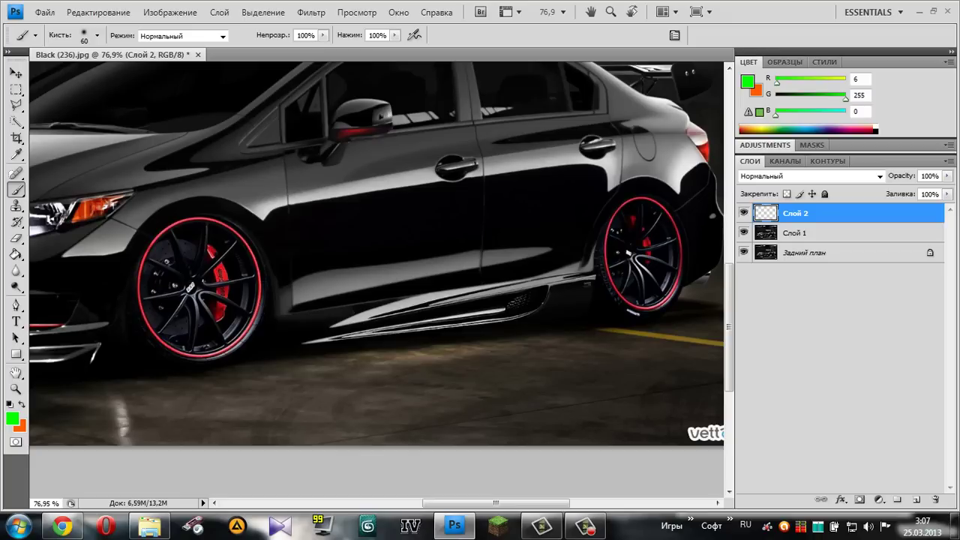
left_click(308, 356)
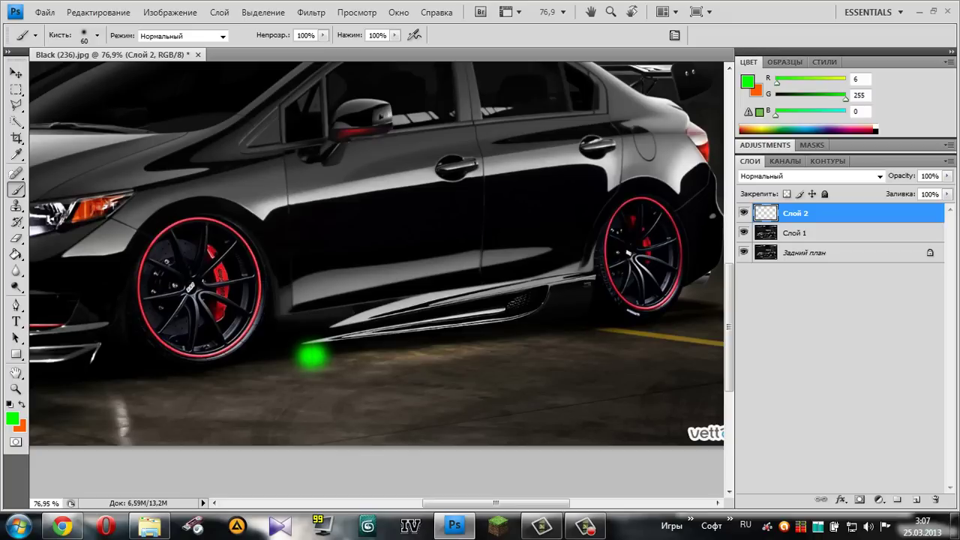
left_click(541, 329, "shift")
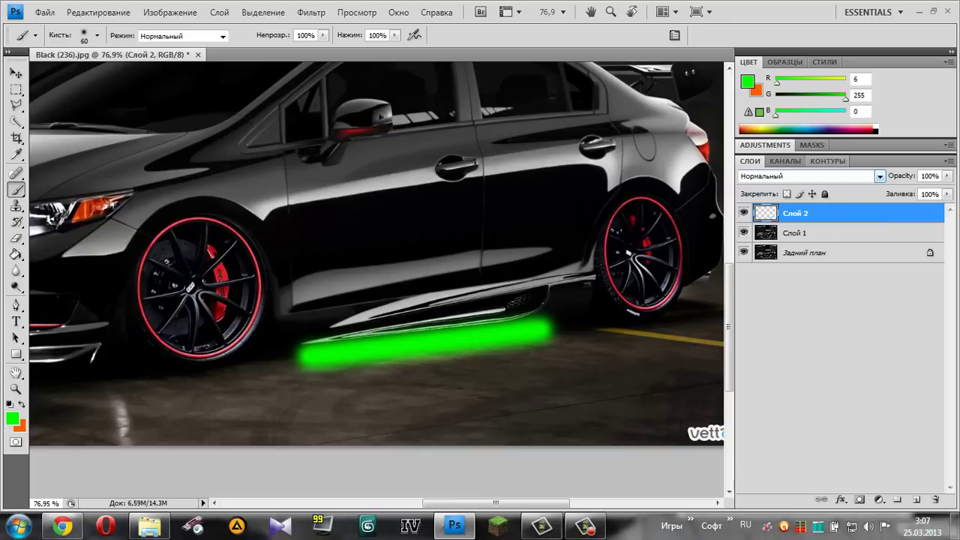
left_click(879, 175)
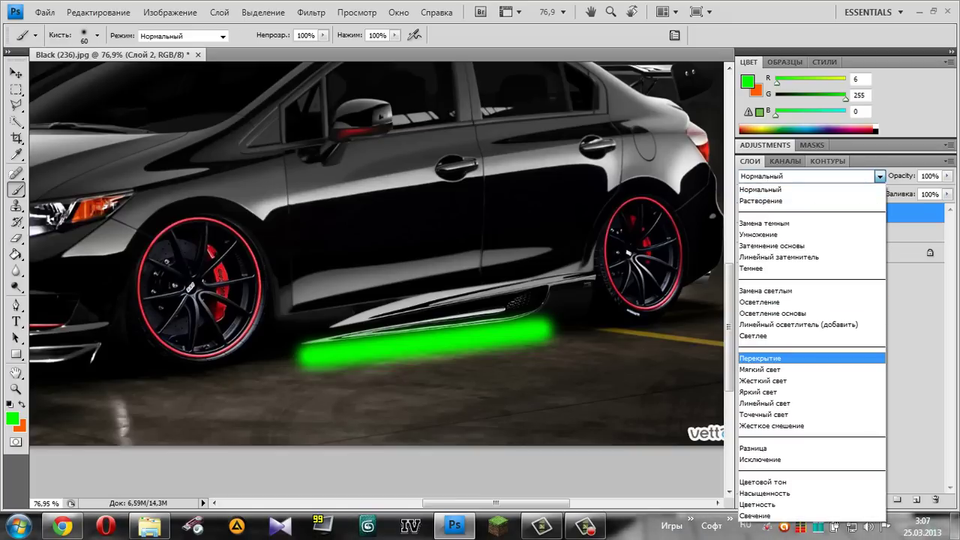
Preview Слой 2 in blend modes from Замена темным through Исключение.
key("Return")
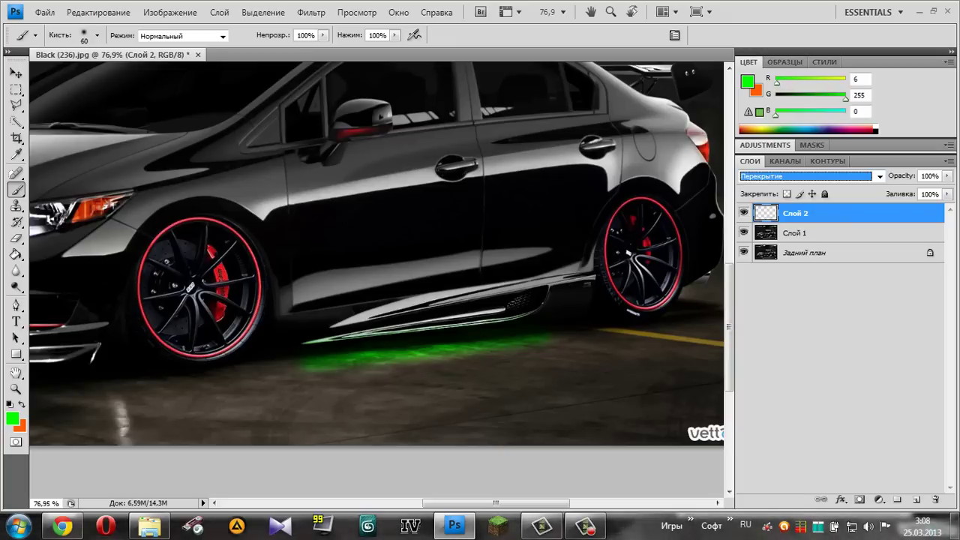
left_click(879, 175)
left_click(772, 223)
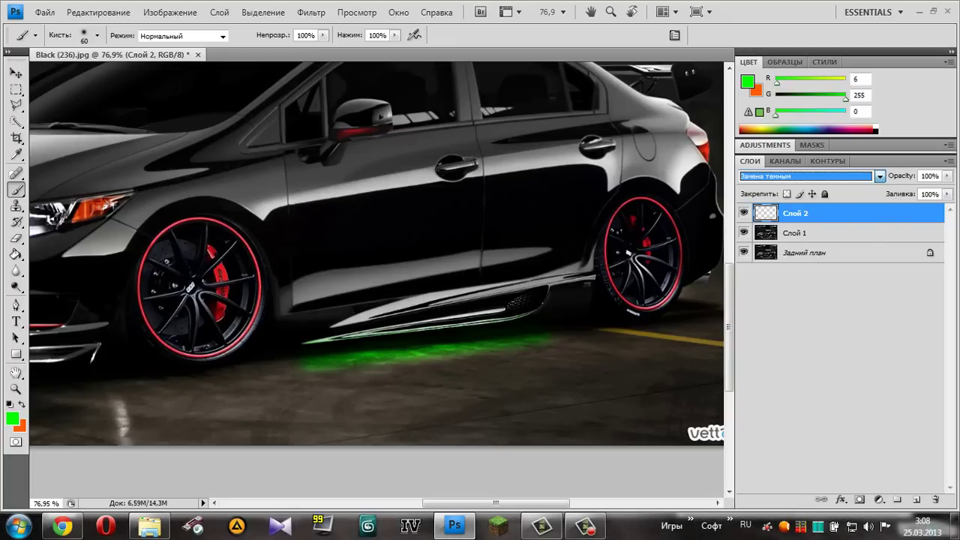
key("Down")
key("Down")
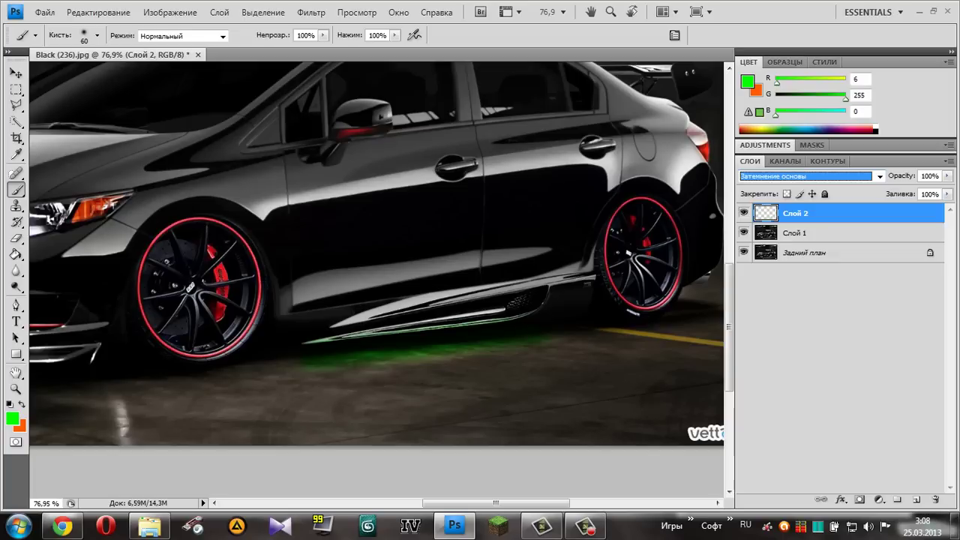
key("Down")
key("Down")
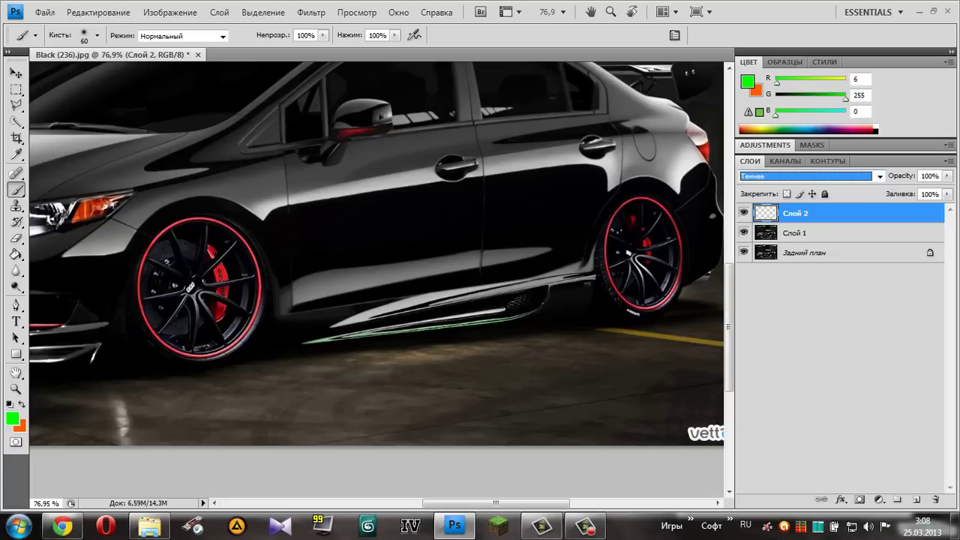
key("Down")
key("Down")
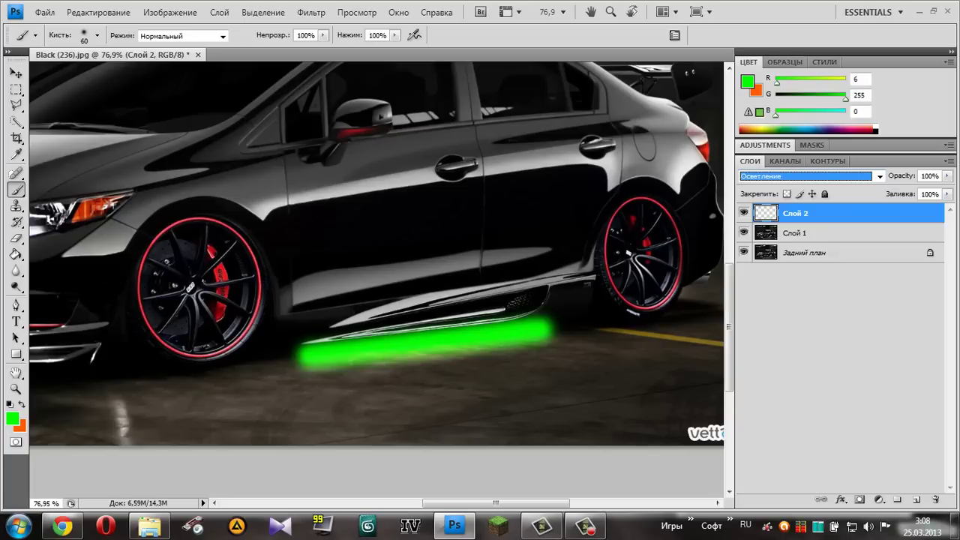
key("Down")
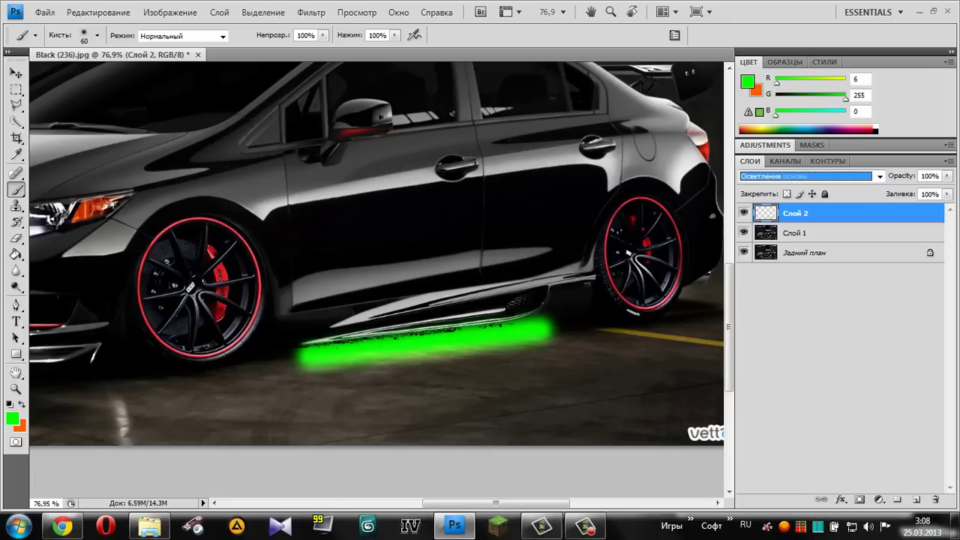
key("Down")
key("Down")
key("Down")
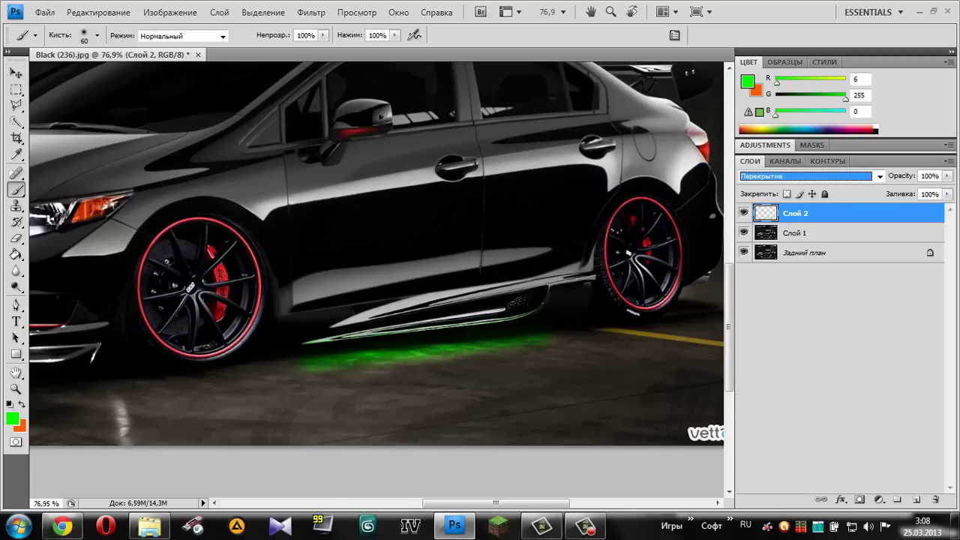
key("Down")
key("Down")
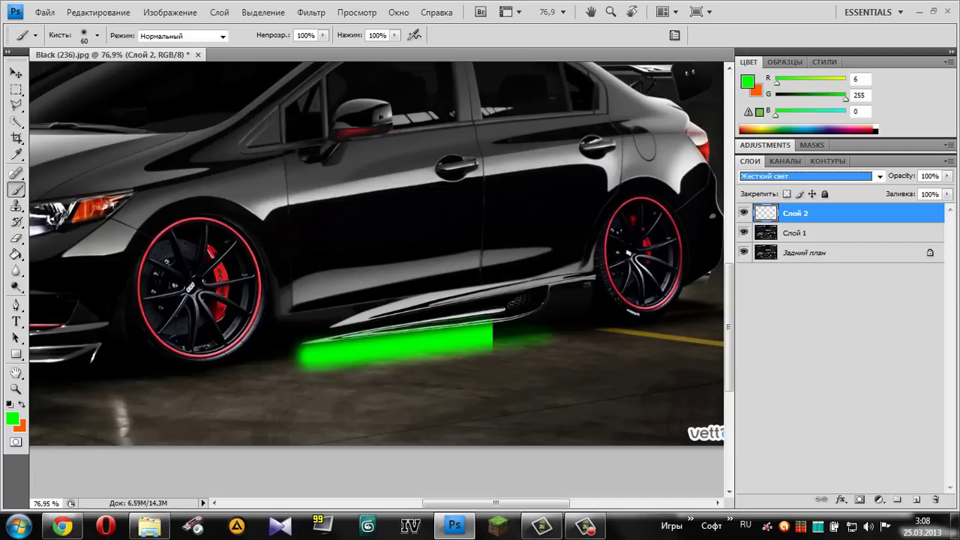
key("Down")
key("Down")
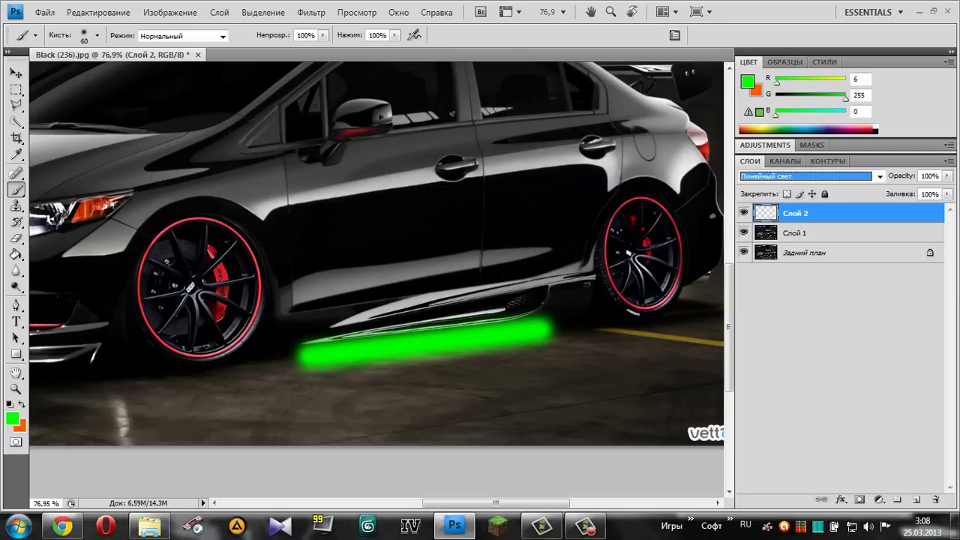
key("Down")
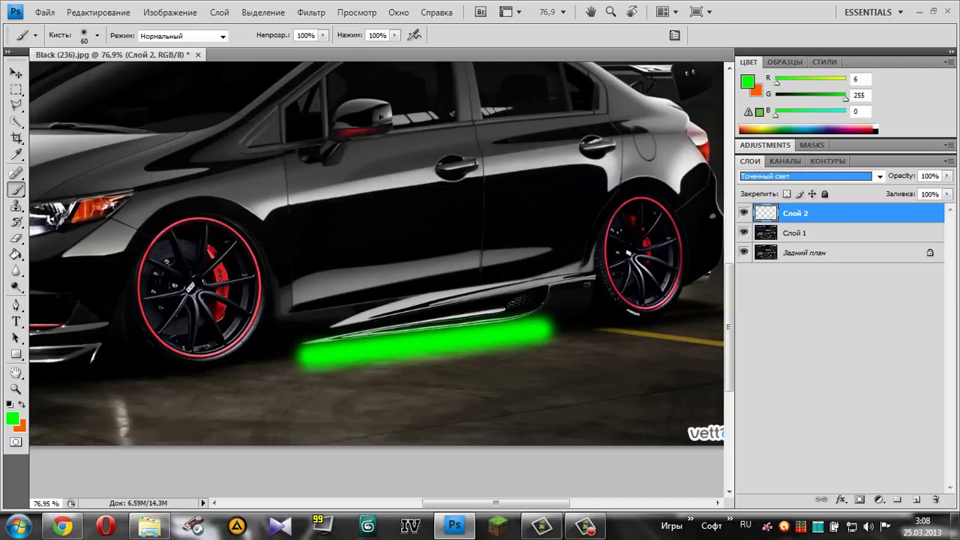
key("Down")
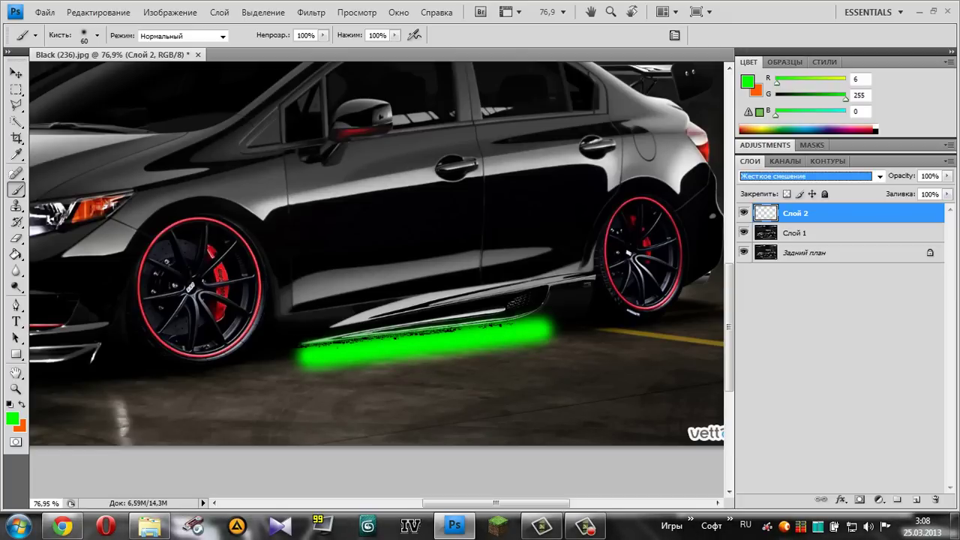
key("Down")
key("Down")
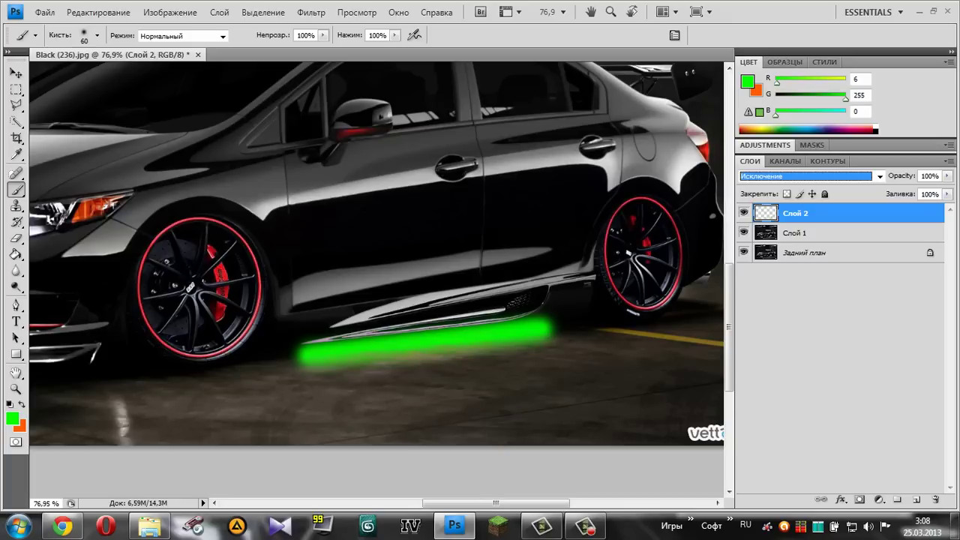
key("Down")
key("Down")
key("Down")
key("Down")
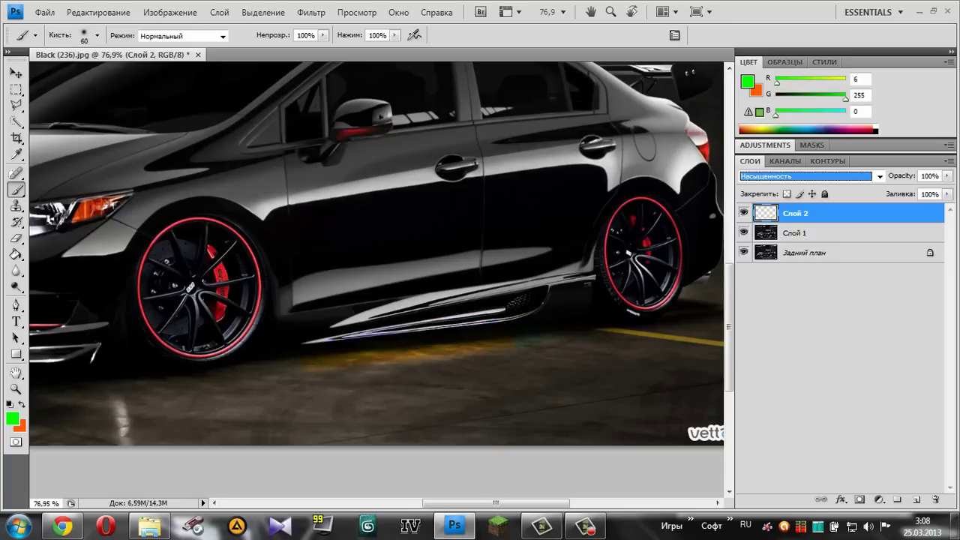
Set Слой 2 to Перекрытие, compare with Жесткий свет, and zoom out.
left_click(879, 175)
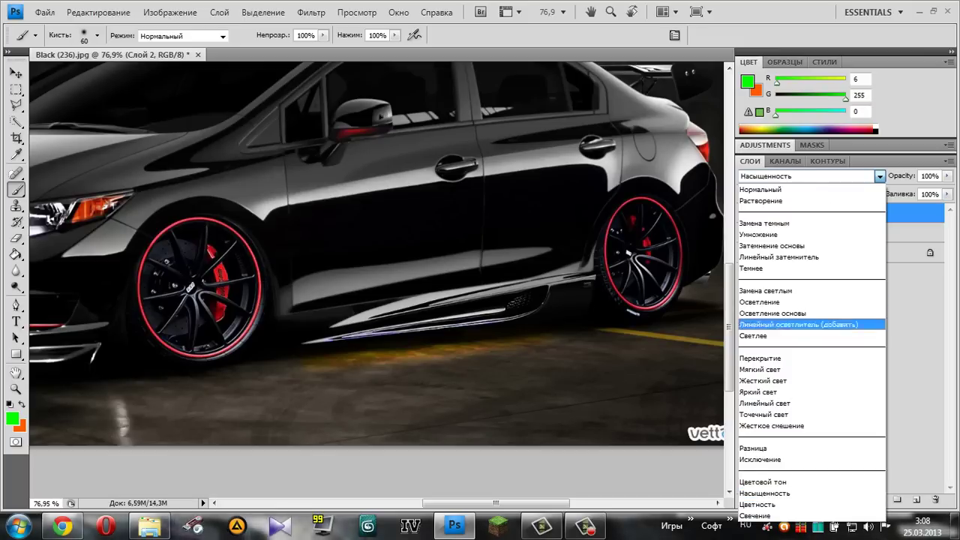
key("Return")
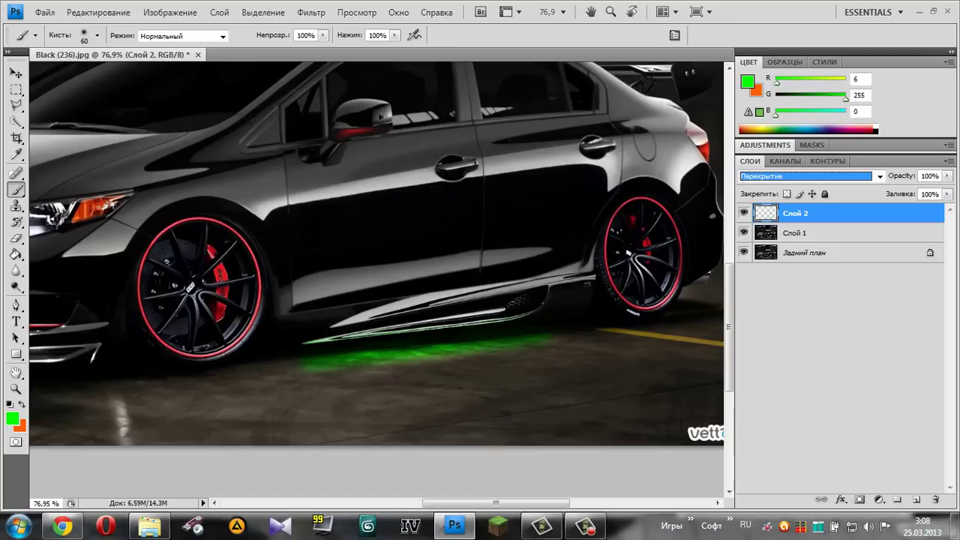
key("Down")
key("Down")
key("Down")
key("Up")
key("Up")
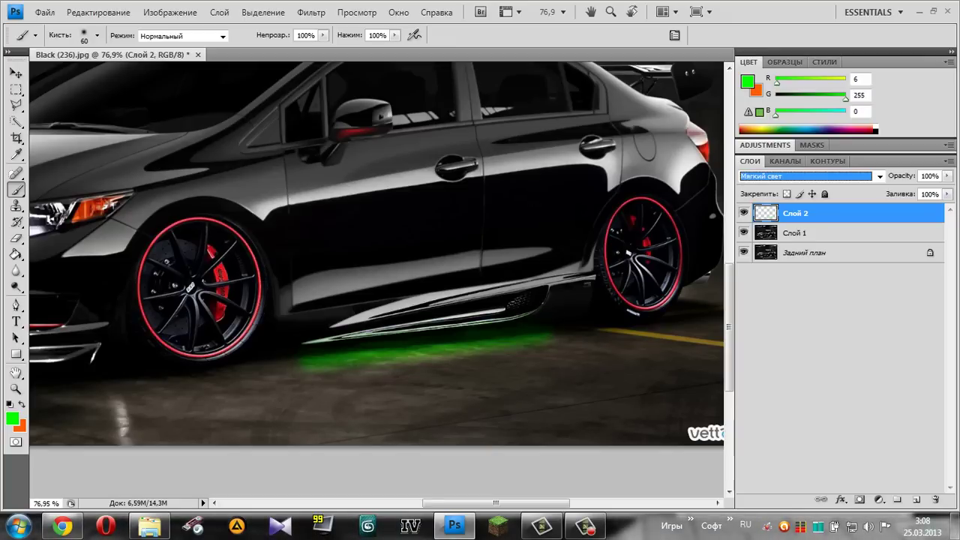
key("Up")
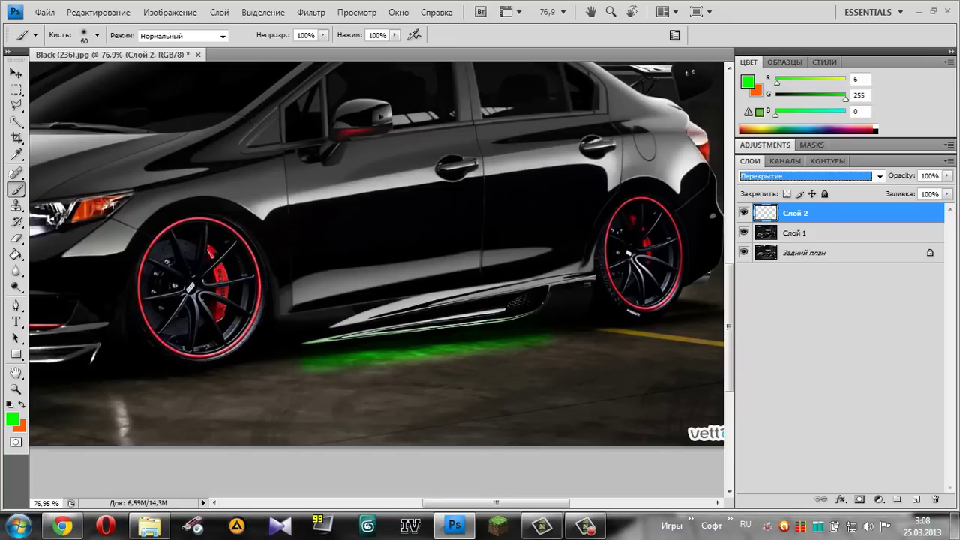
scroll(510, 285, "down", 1)
scroll(510, 285, "down", 1)
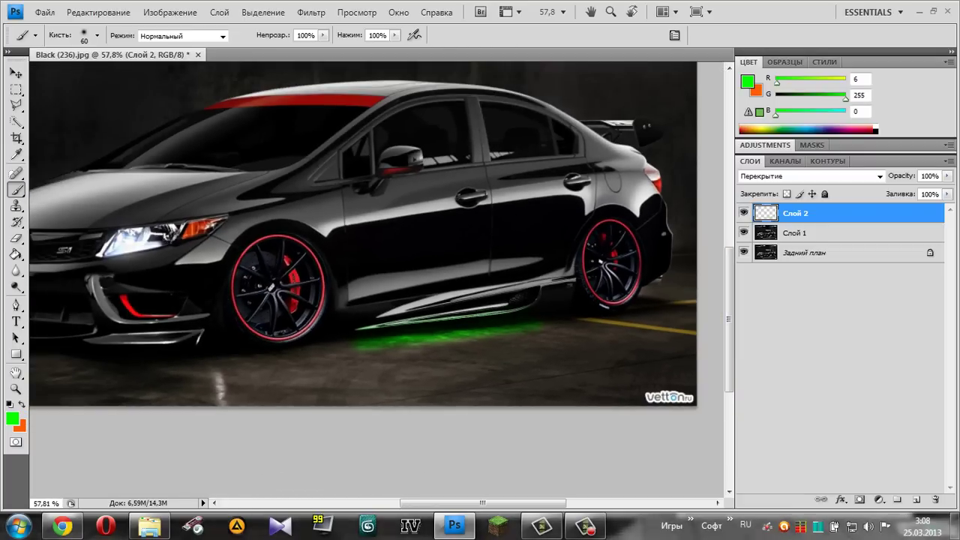
Restore down Photoshop and drag 12345678.psd from the desktop into it.
left_click(932, 12)
left_click(823, 127)
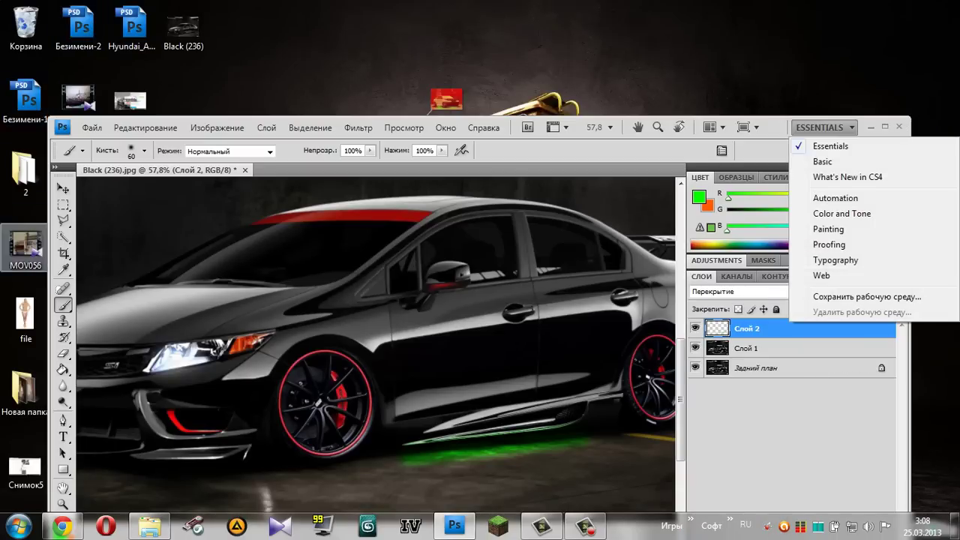
key("Escape")
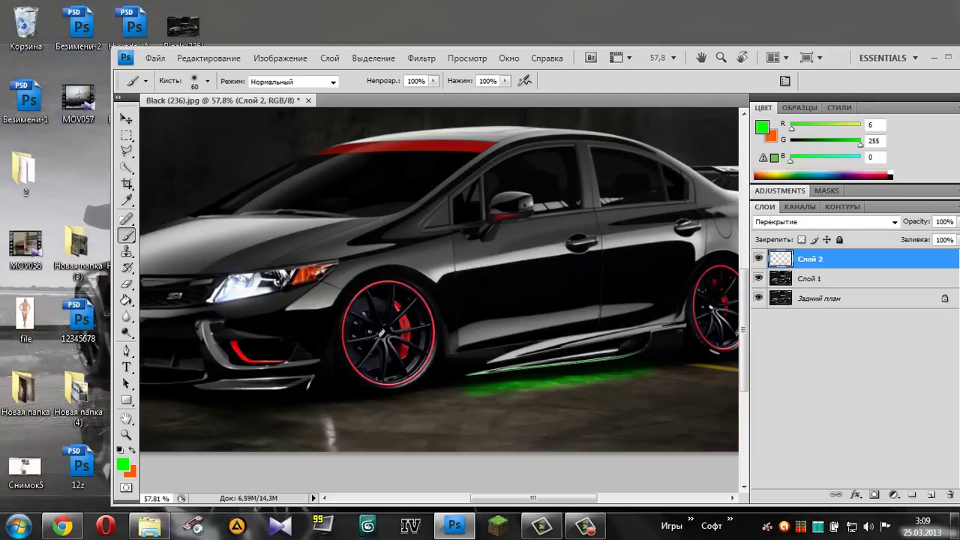
left_click_drag(78, 467, 81, 319)
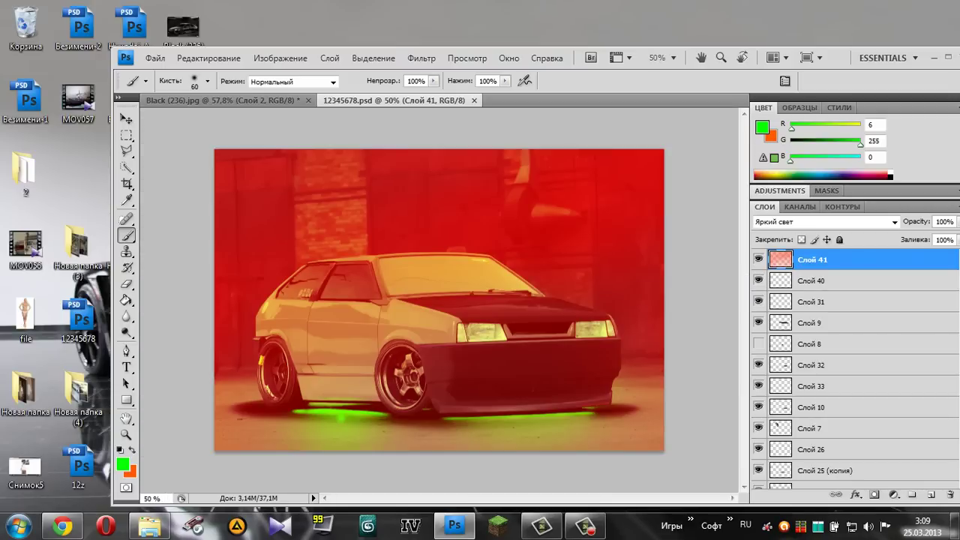
Zoom the hatchback to 66% and paint a green stroke over the front wheel arch.
mouse_move(833, 58)
left_mouse_down()
mouse_move(721, 12)
mouse_move(721, 0)
left_mouse_up()
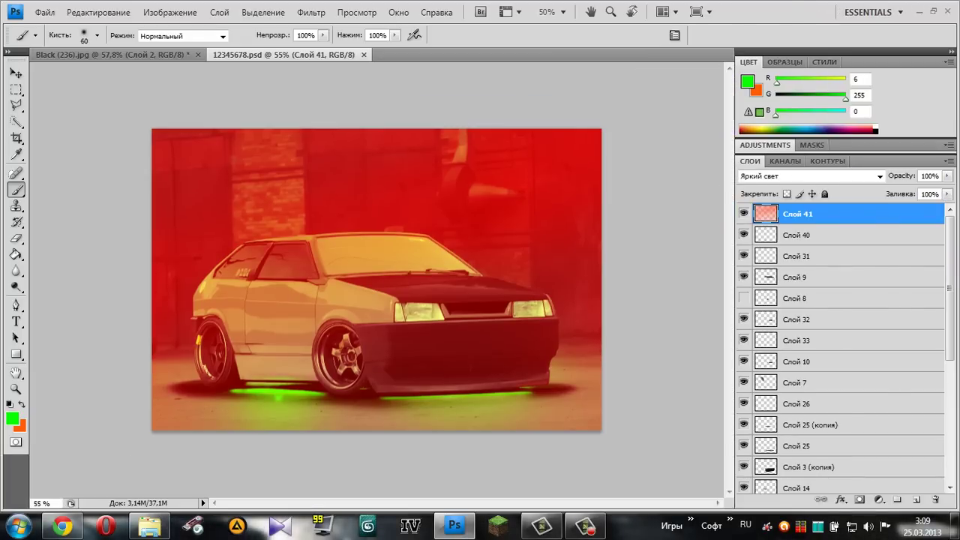
key("ctrl+plus")
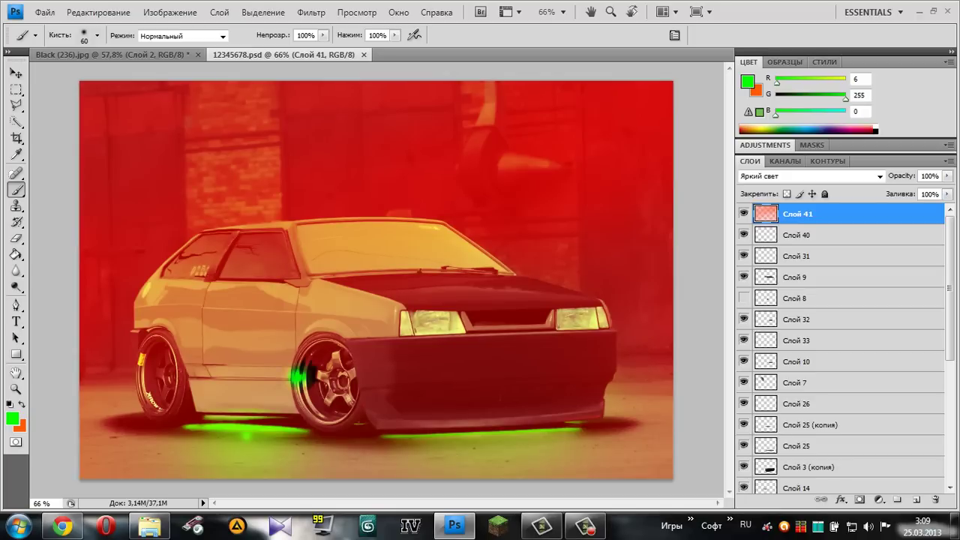
left_click_drag(297, 375, 336, 310)
Toggle Слой 41 on and off to compare, leaving the red tint layer hidden.
left_click(744, 213)
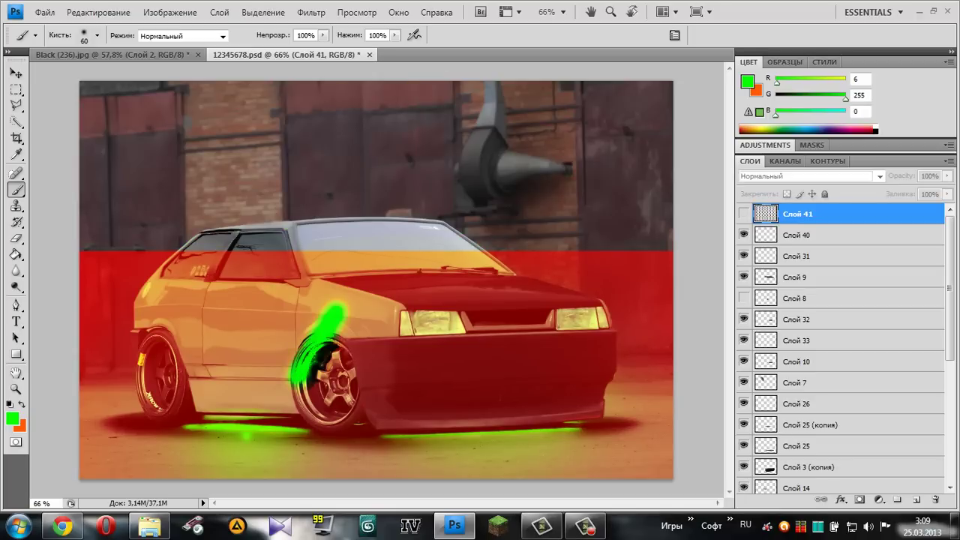
left_click(743, 214)
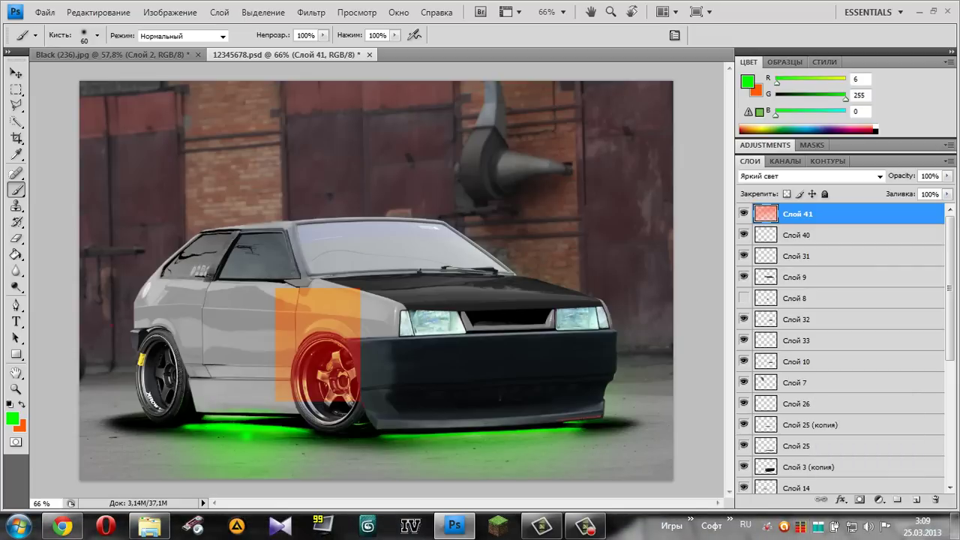
left_click(743, 214)
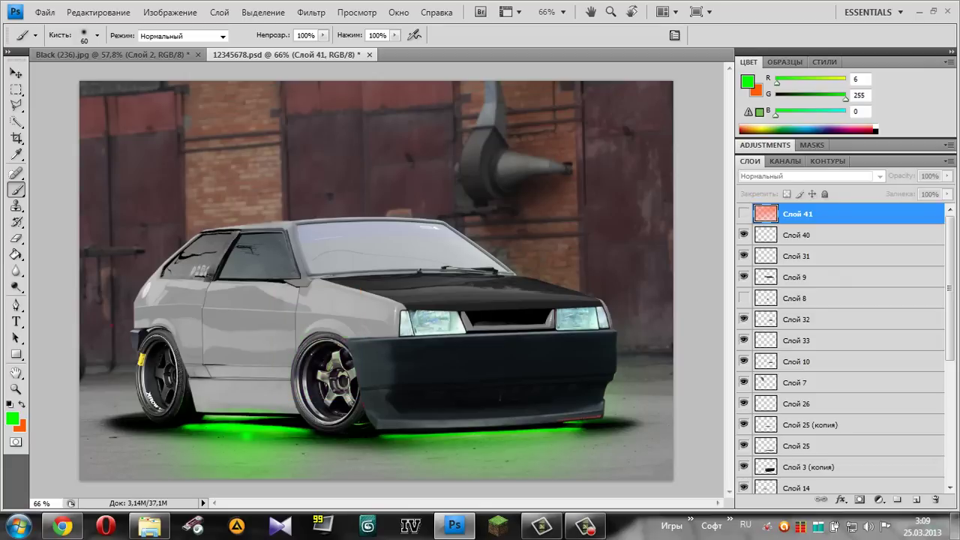
scroll(840, 345, "down", 2)
scroll(840, 345, "down", 3)
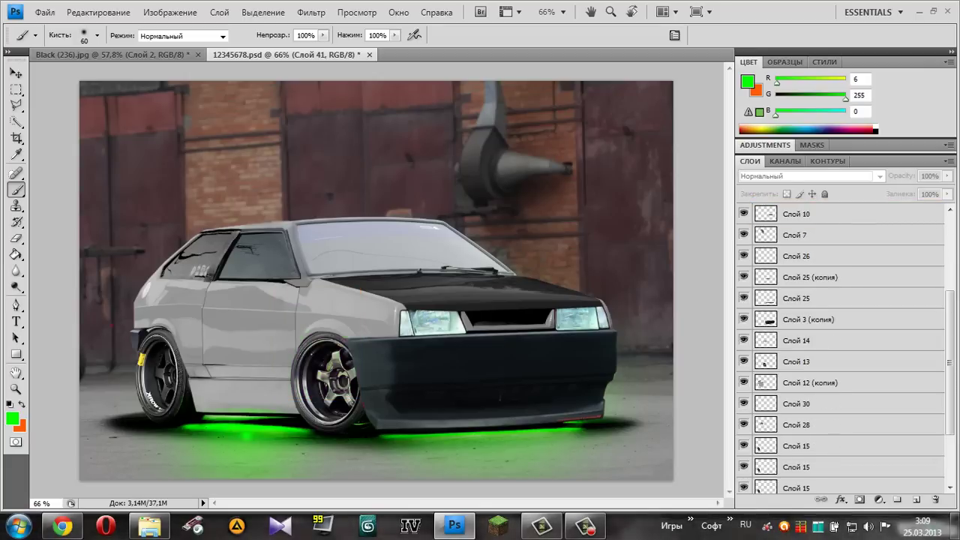
scroll(840, 345, "down", 3)
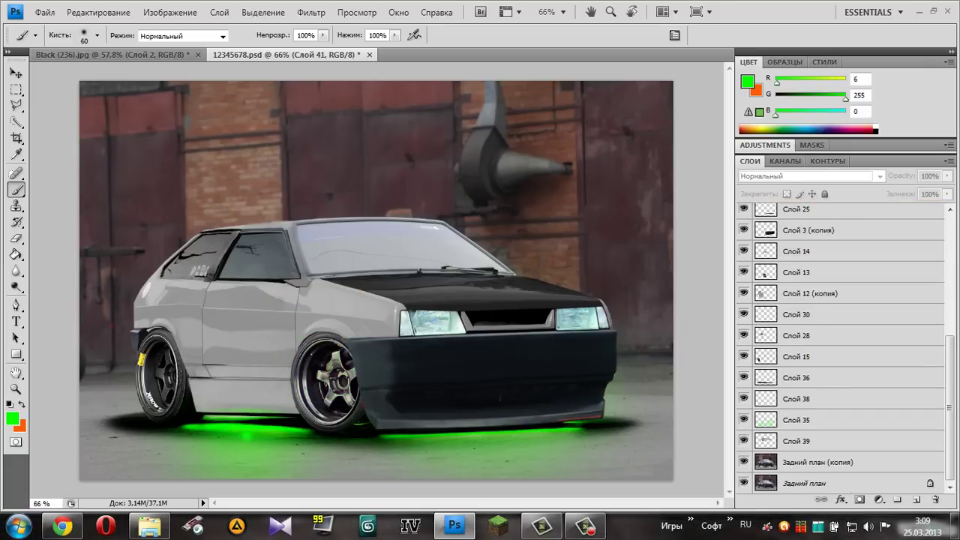
Select Слой 36 and briefly hide it to check the shadow it adds under the car.
left_click(810, 441)
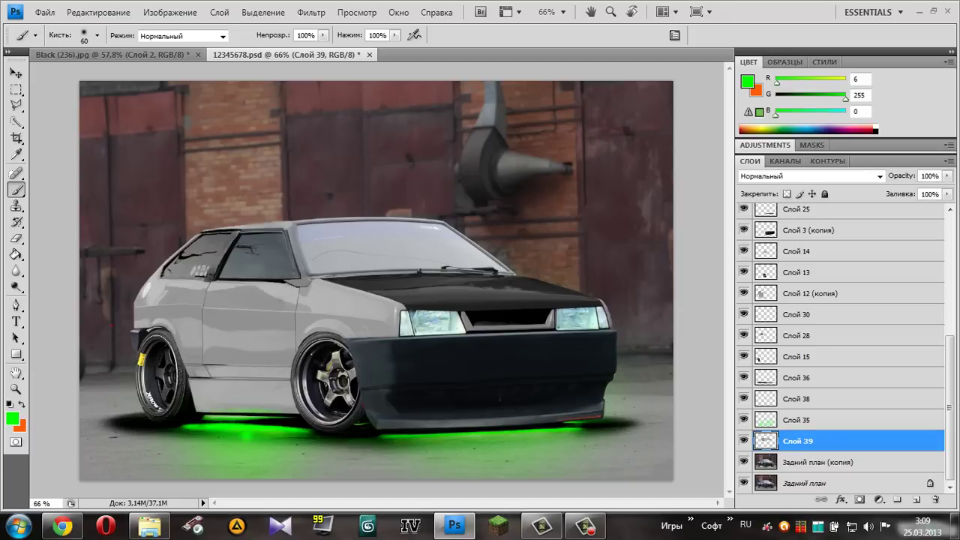
left_click(798, 377, "shift")
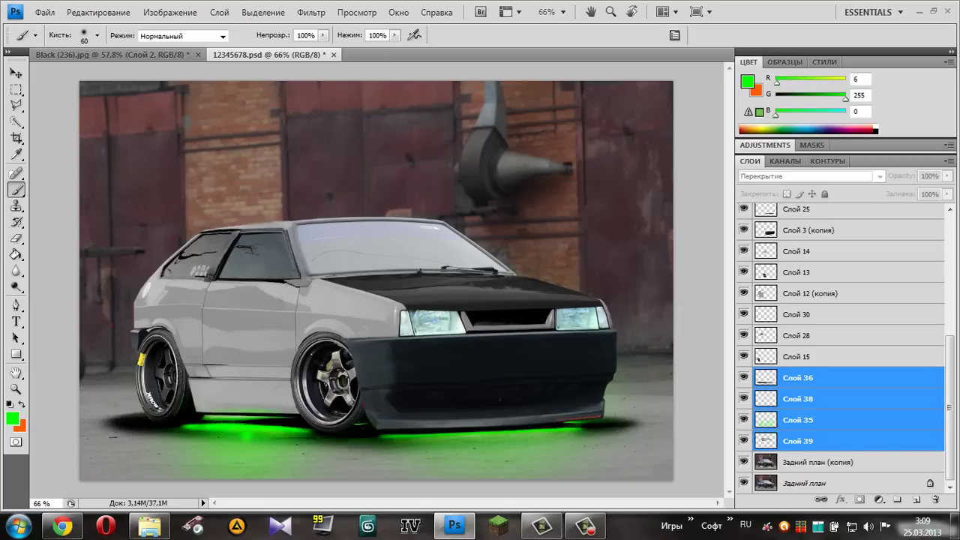
left_click(798, 378)
left_click(744, 377)
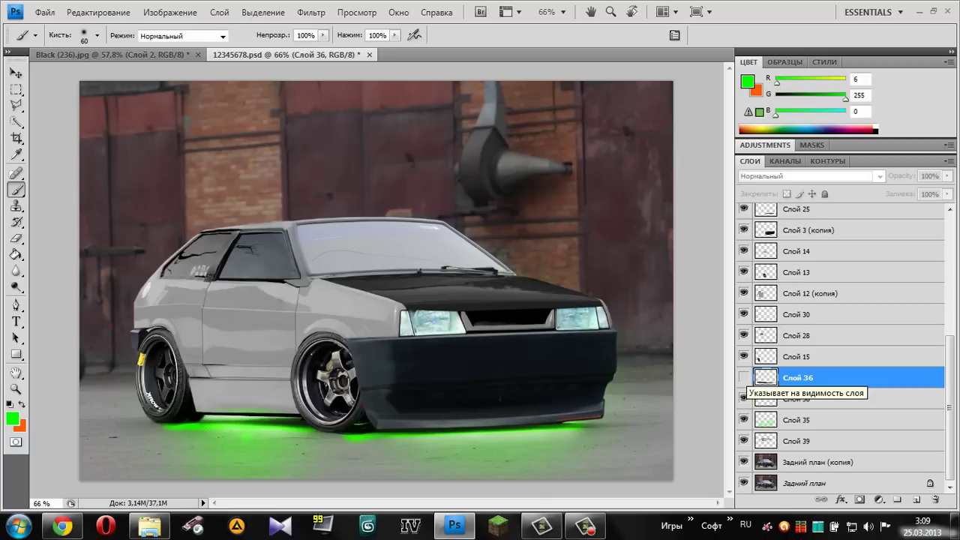
left_click(744, 378)
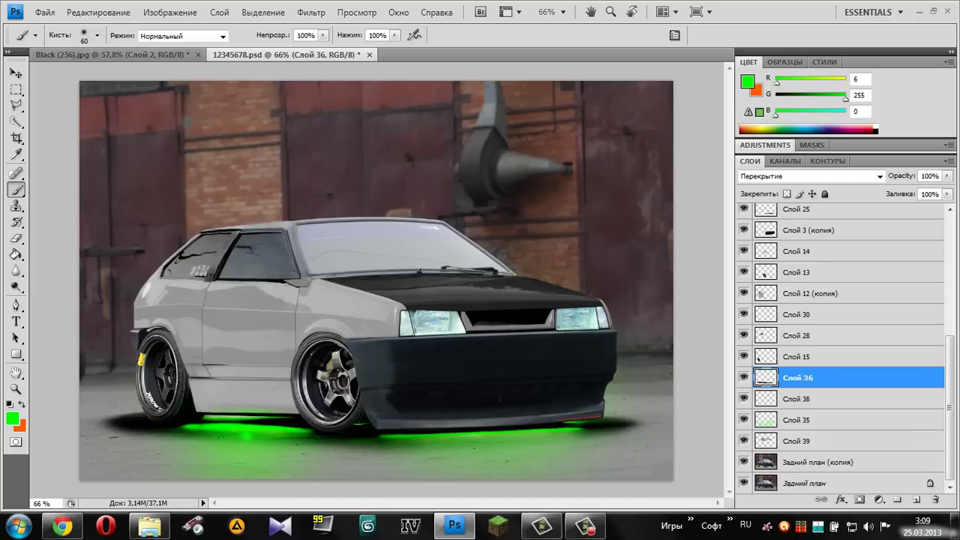
Erase part of the front-wheel glow with a size-175 eraser, then hide Слой 38.
key("e")
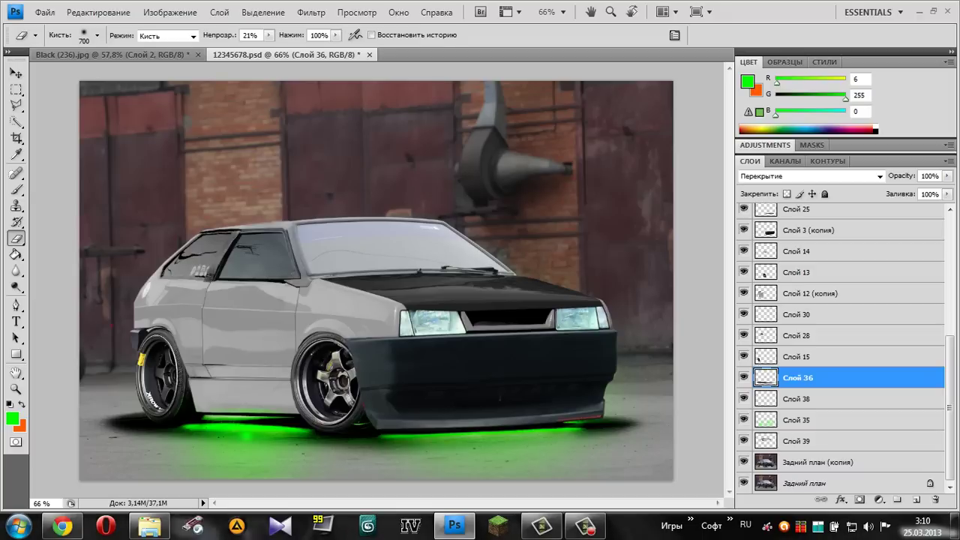
key("bracketleft")
key("bracketleft")
key("bracketleft")
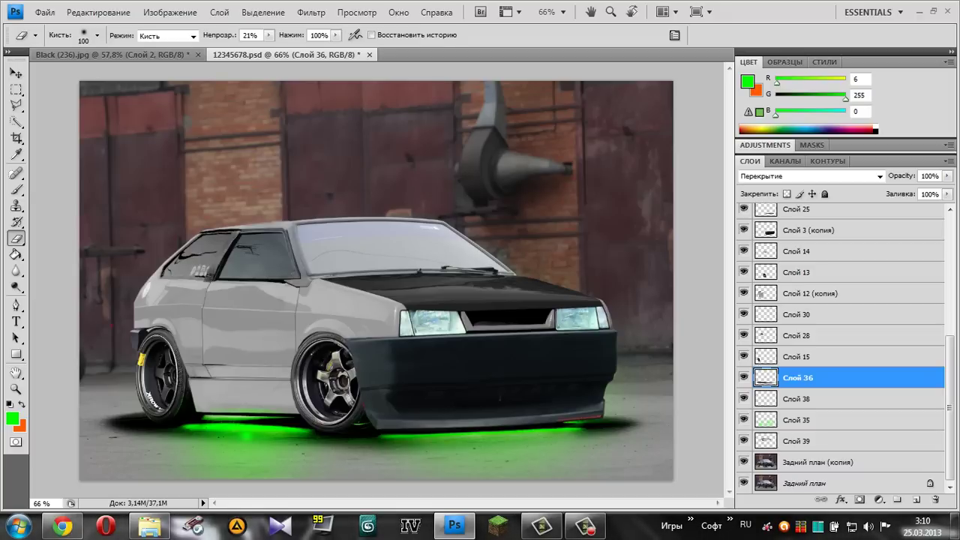
key("bracketright")
key("bracketright")
key("bracketright")
mouse_move(293, 438)
left_mouse_down()
mouse_move(180, 430)
mouse_move(570, 435)
left_mouse_up()
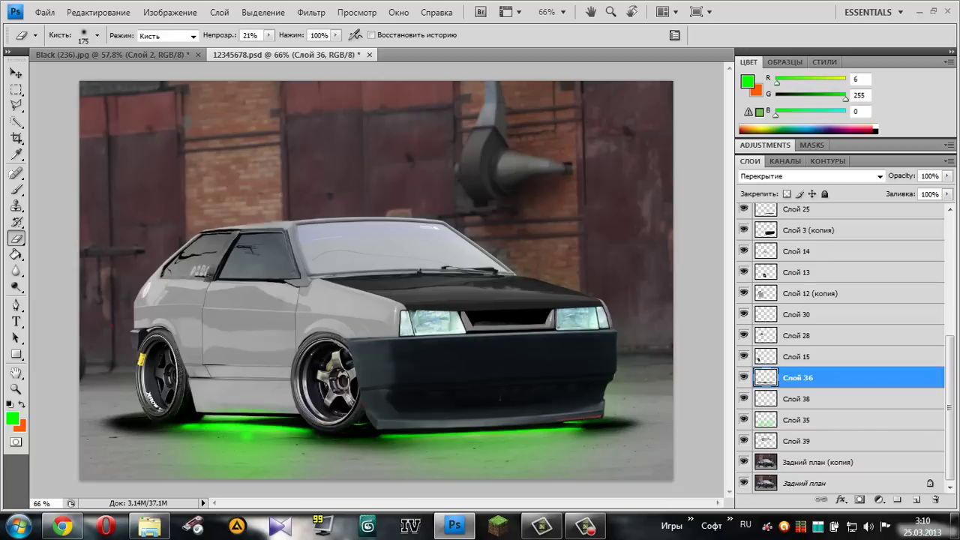
left_click(825, 398)
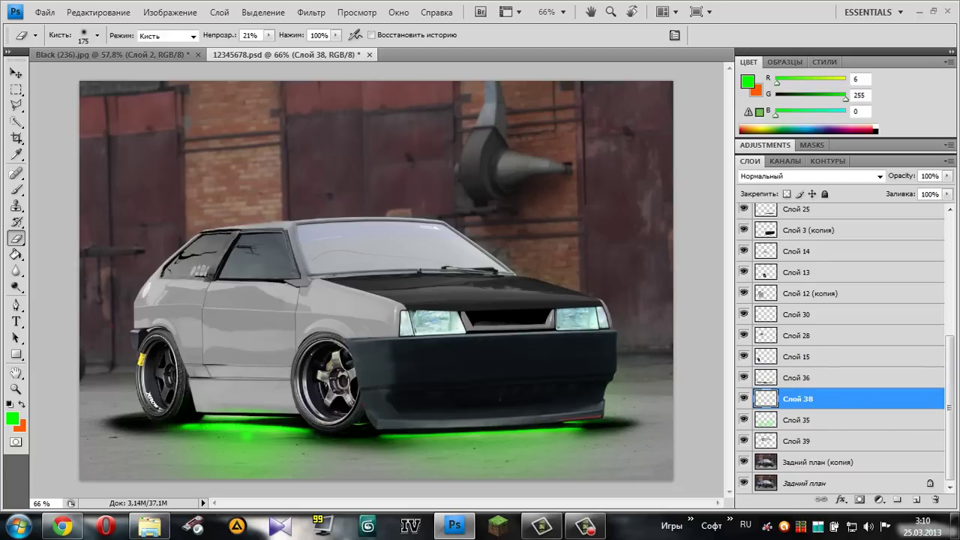
left_click(744, 398)
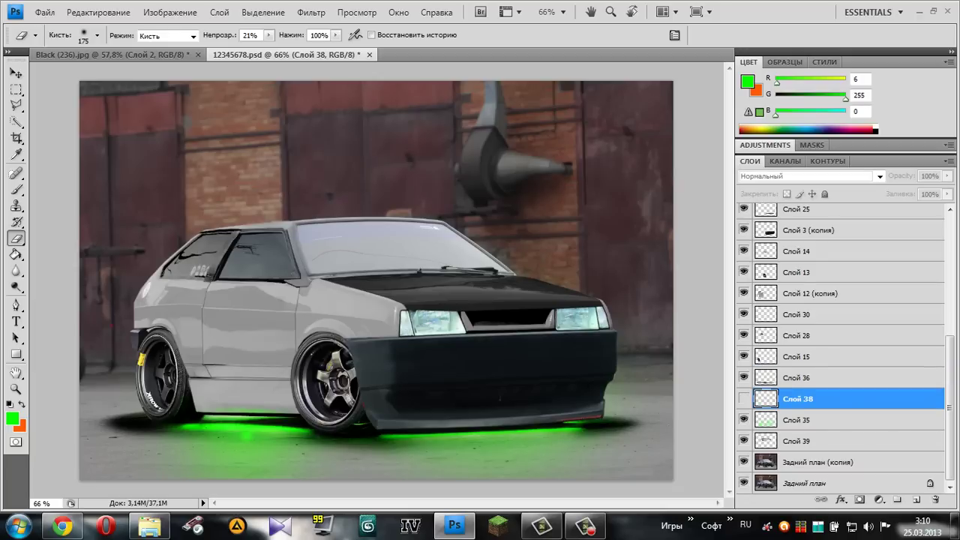
Hide the Слой 35 and Слой 36 glow layers after comparing, keeping Слой 38 visible.
left_click(744, 398)
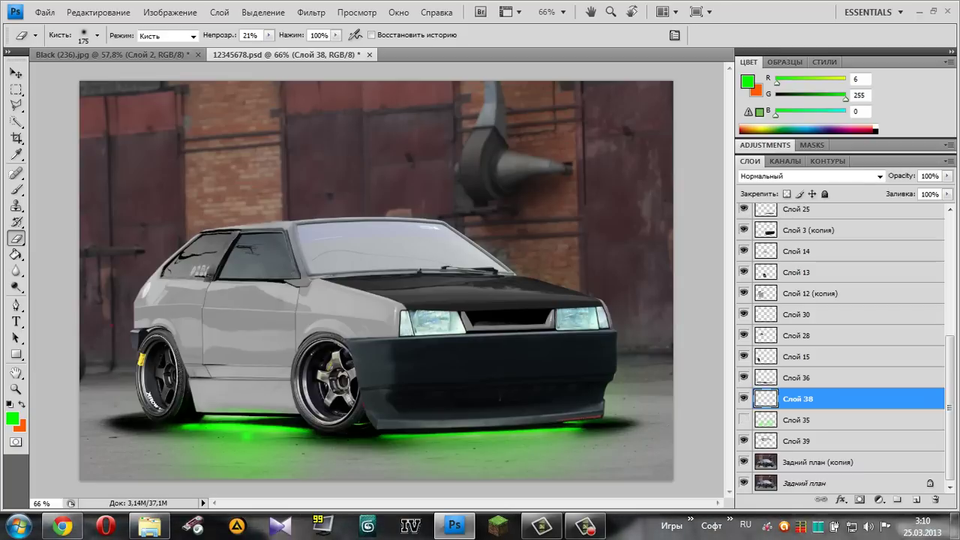
left_click(744, 419)
left_click(744, 419)
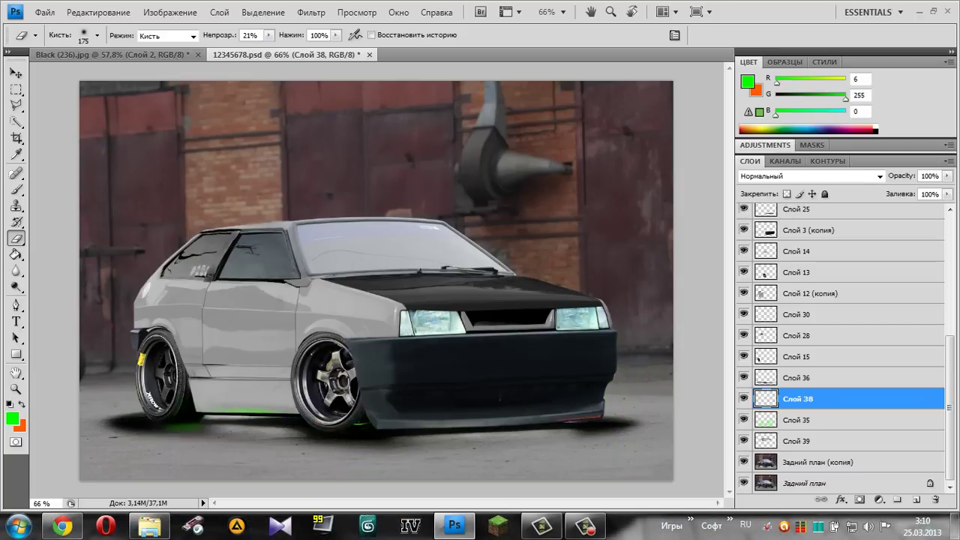
left_click(798, 420)
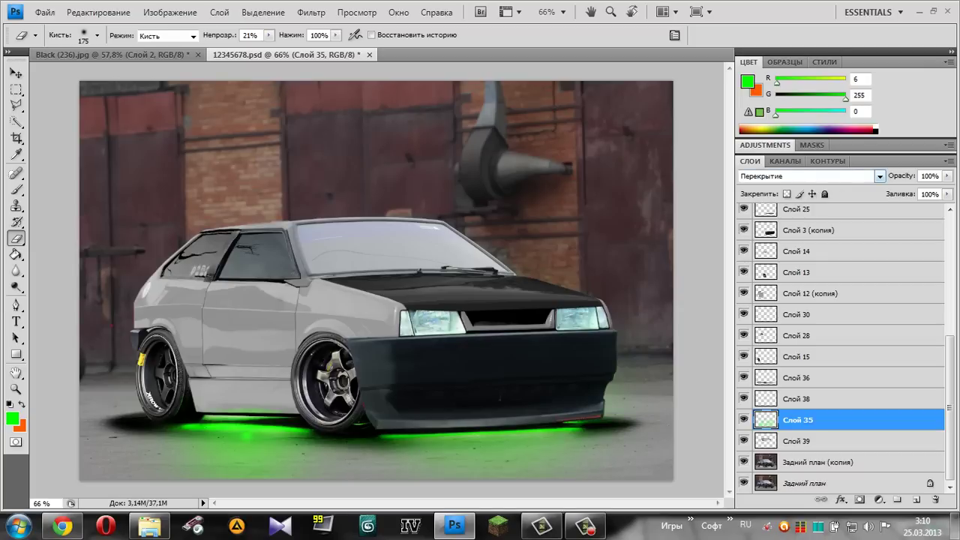
left_click(744, 419)
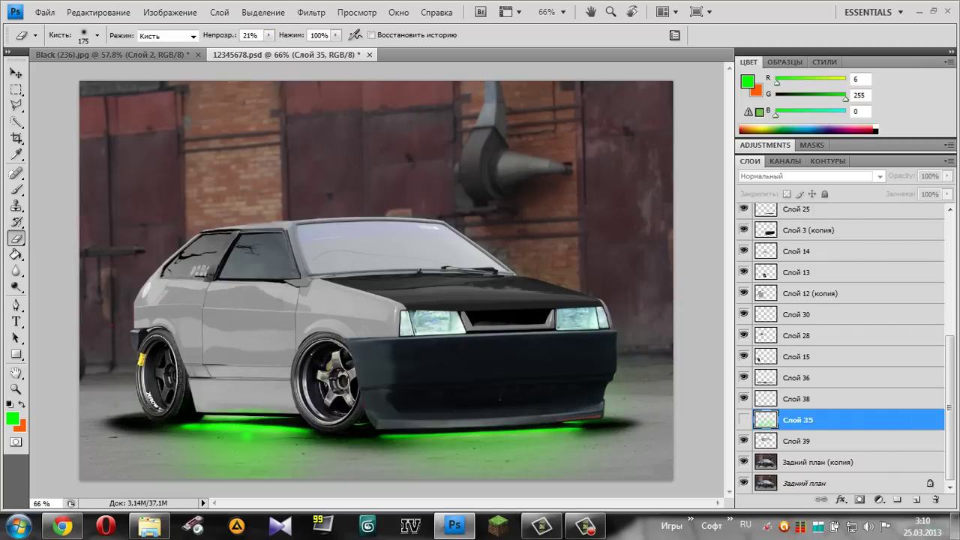
right_click(744, 419)
key("Escape")
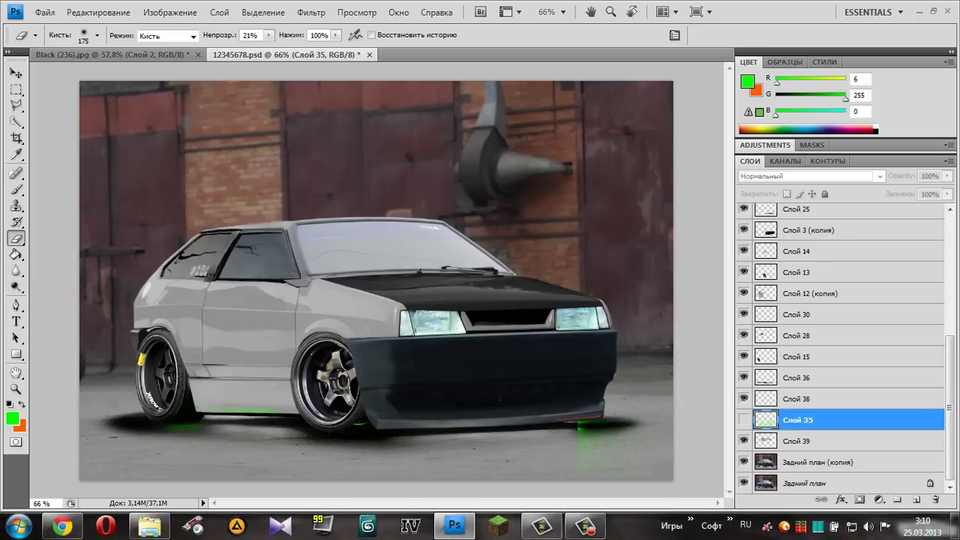
left_click(744, 377)
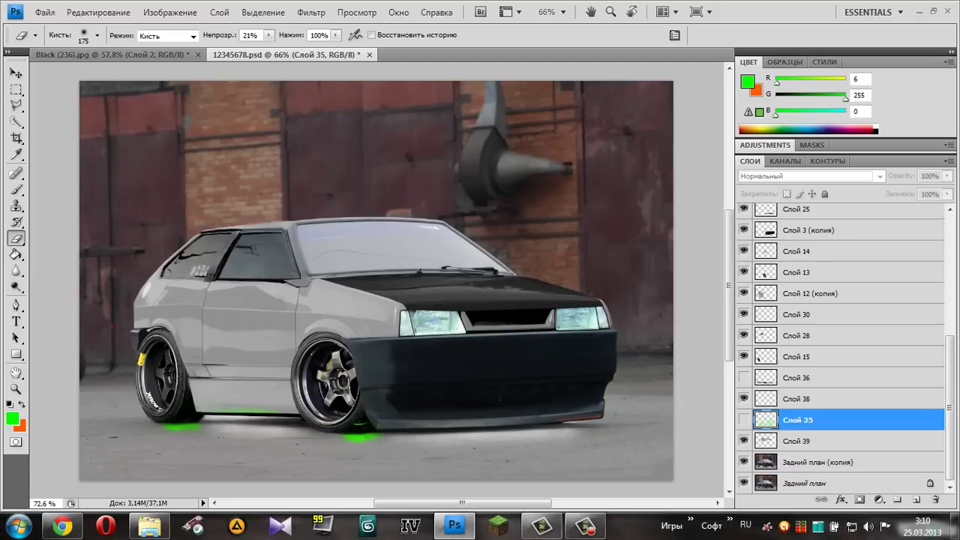
Select the Dodge tool and make Слой 38 the active layer.
scroll(227, 432, "up", 3)
scroll(225, 420, "up", 2)
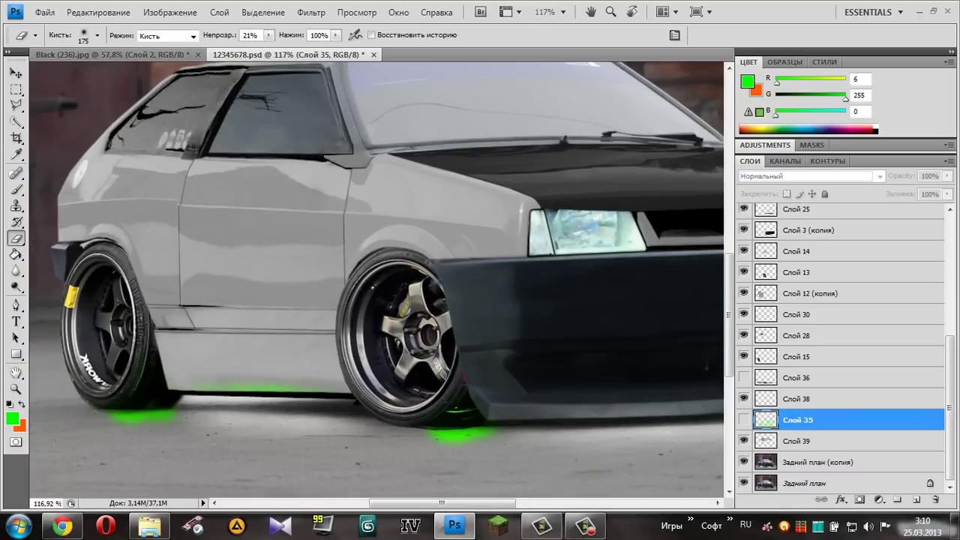
key("o")
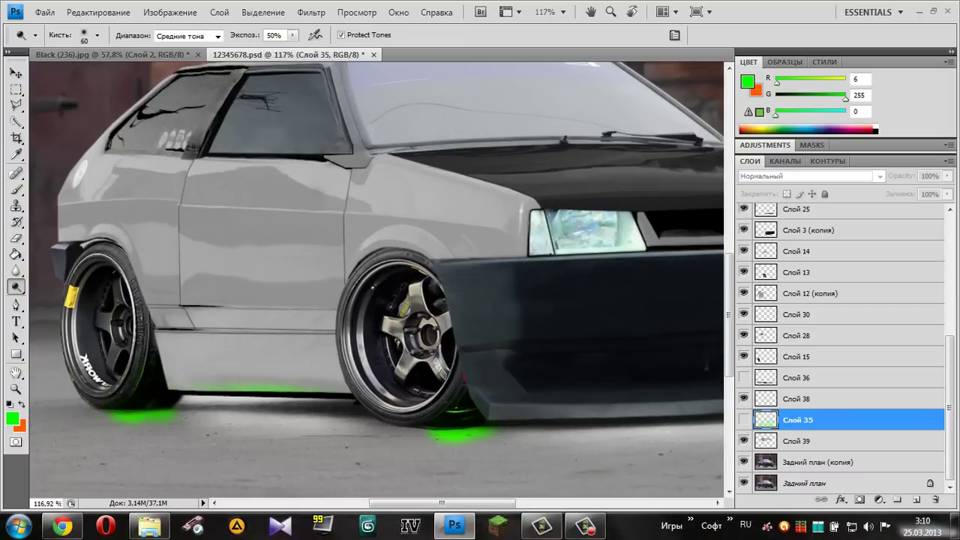
left_click(798, 399)
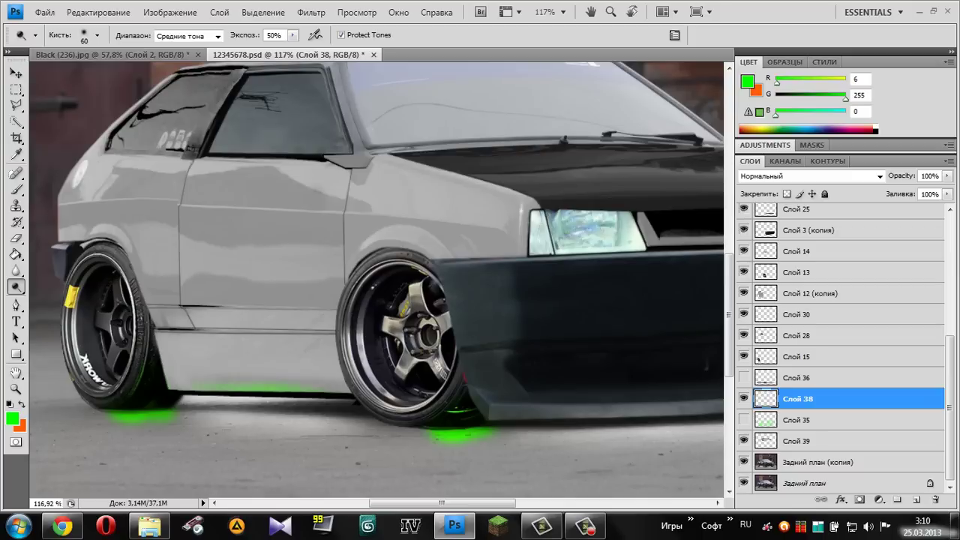
scroll(375, 277, "right", 5)
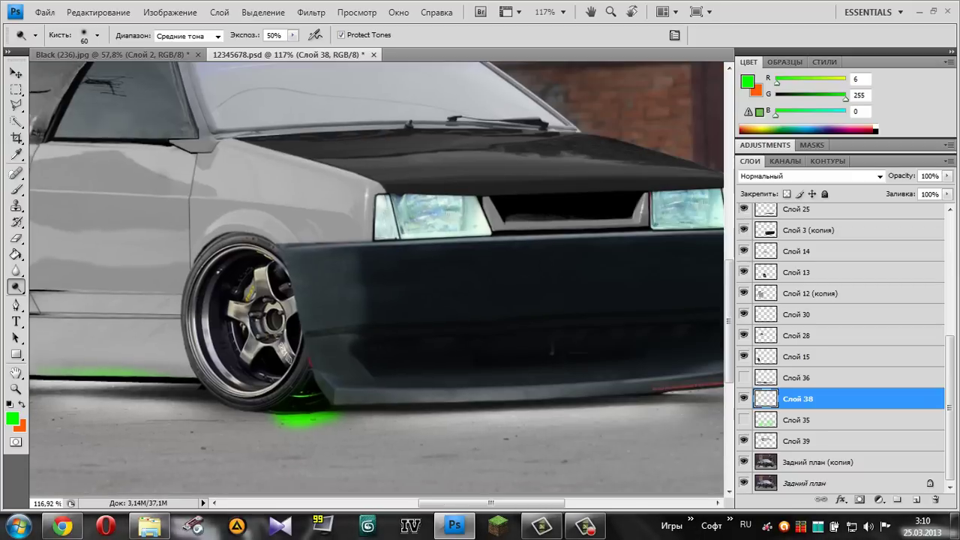
scroll(375, 278, "right", 1)
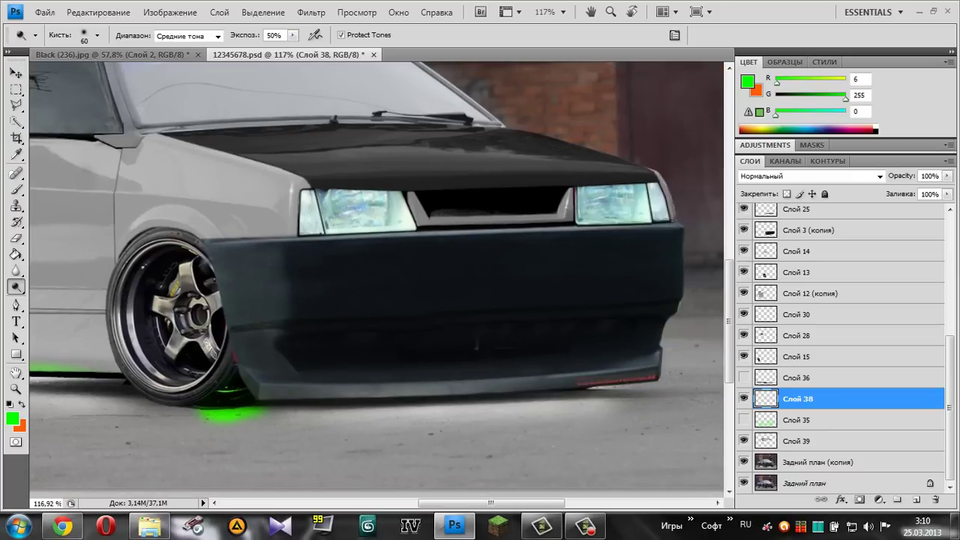
scroll(375, 278, "left", 2)
scroll(375, 277, "left", 3)
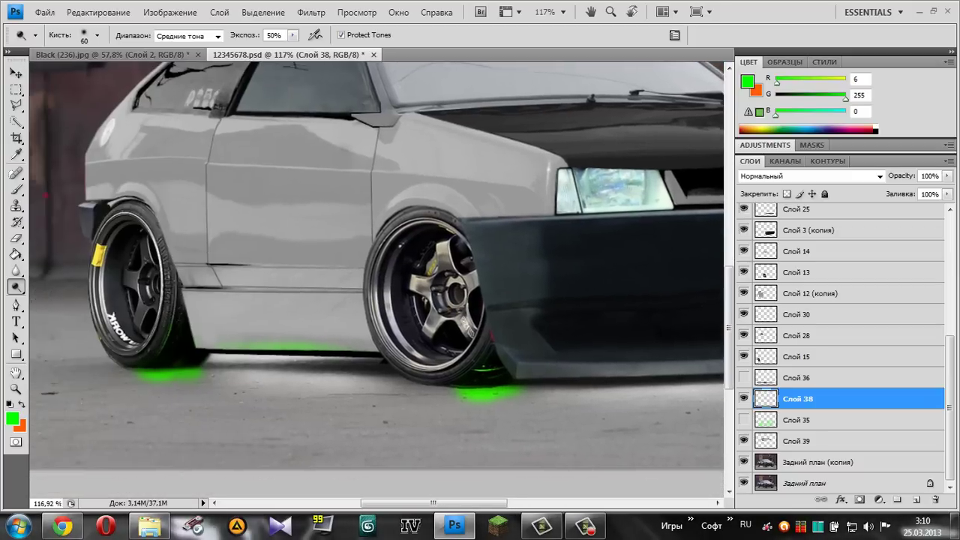
Recheck Слой 35 stays hidden, then add empty layer Слой 42 above Слой 39.
left_click(743, 419)
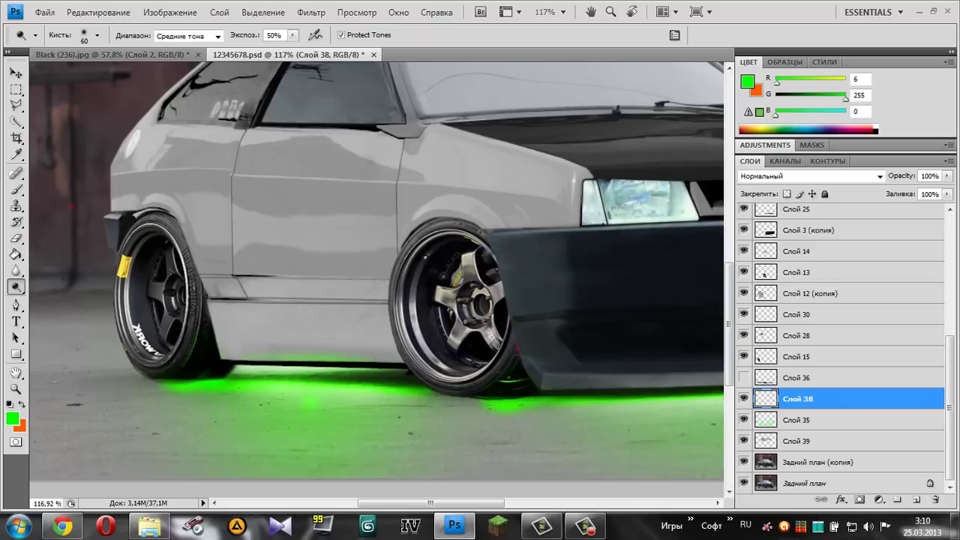
left_click(743, 419)
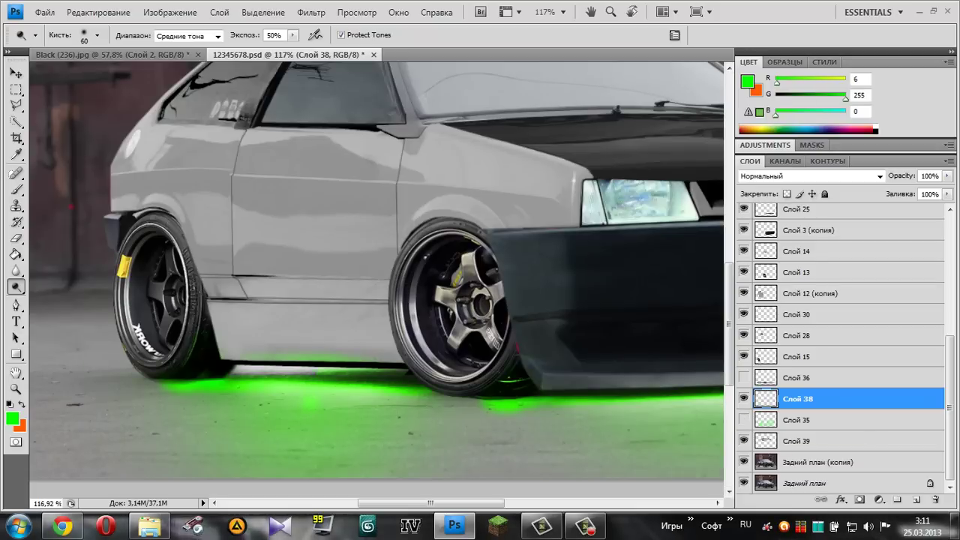
left_click(798, 441)
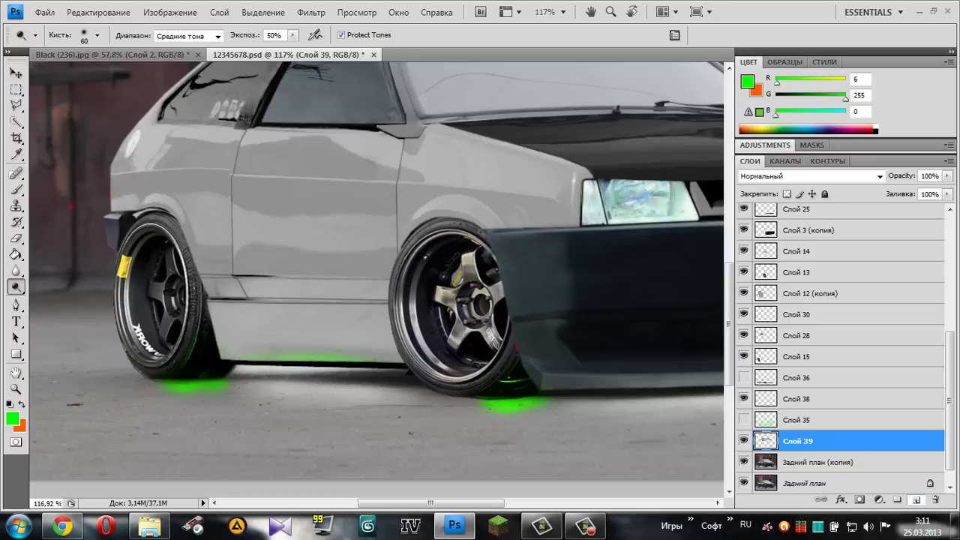
left_click(916, 499)
Paint a wide green glow under the side sill and set its layer to Overlay.
key("b")
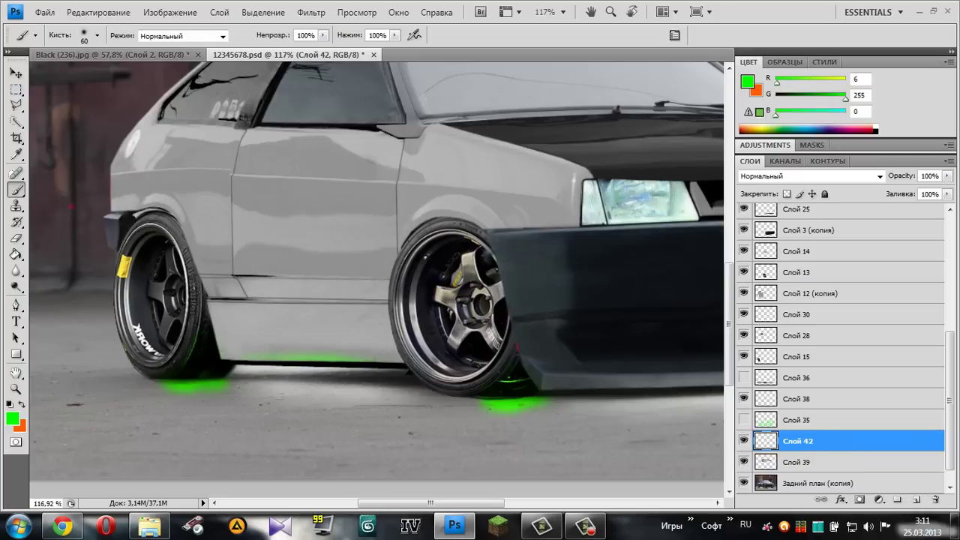
left_click(236, 384)
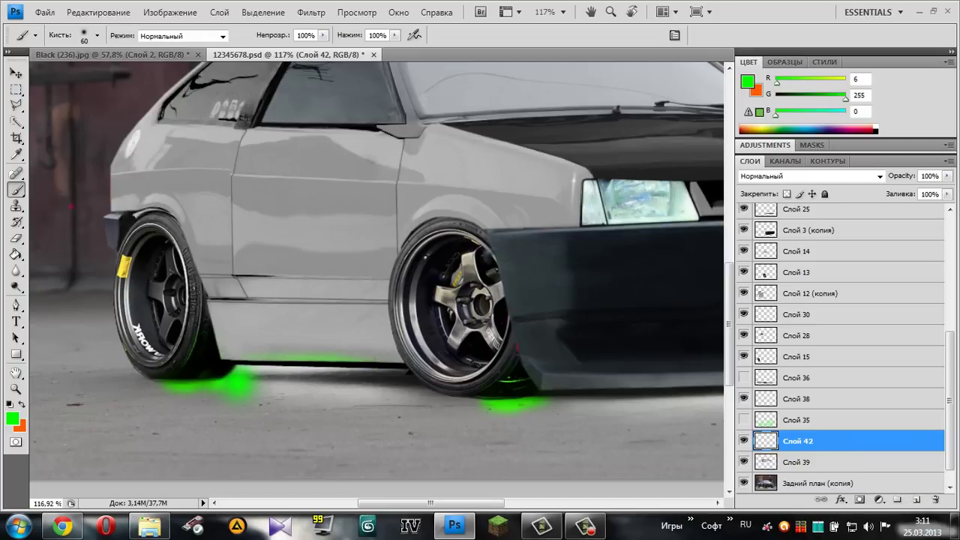
left_click_drag(247, 382, 420, 390)
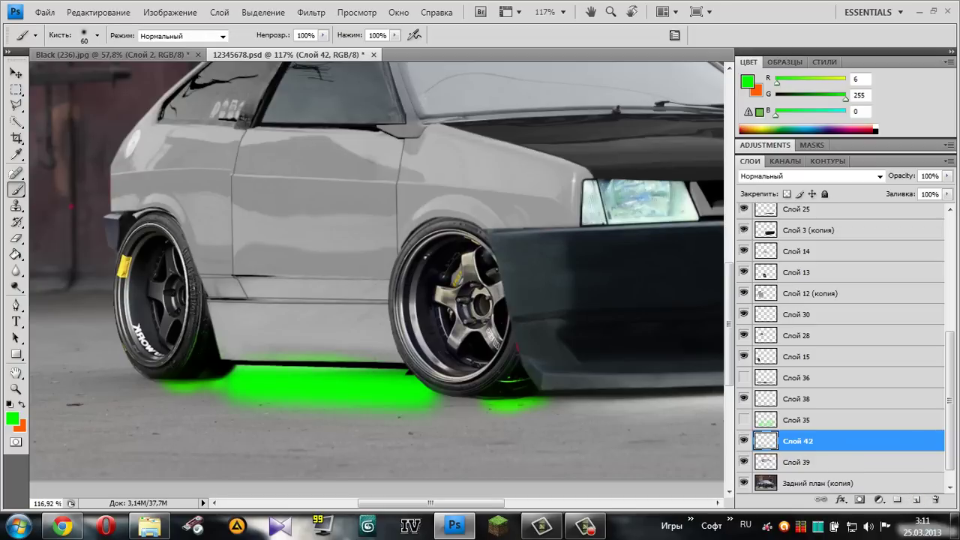
left_click(879, 175)
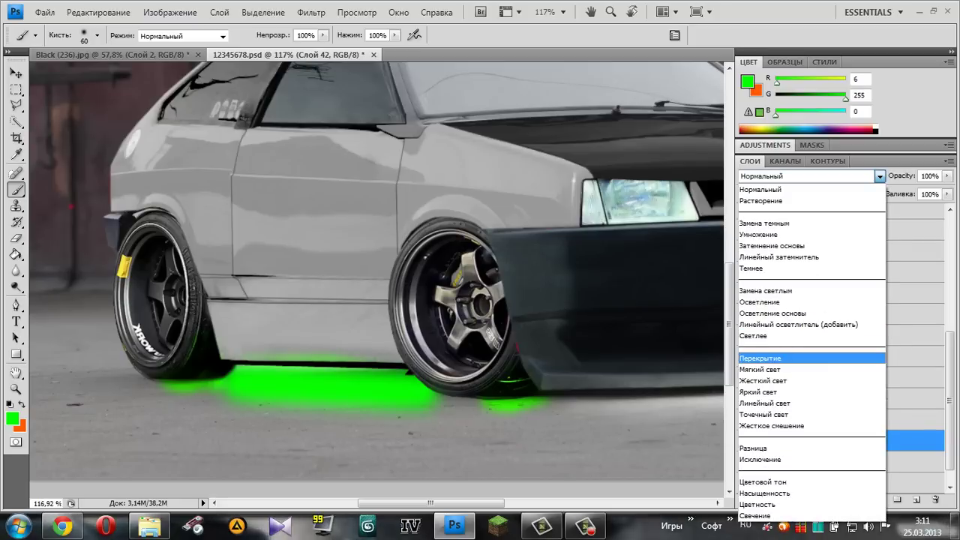
left_click(772, 358)
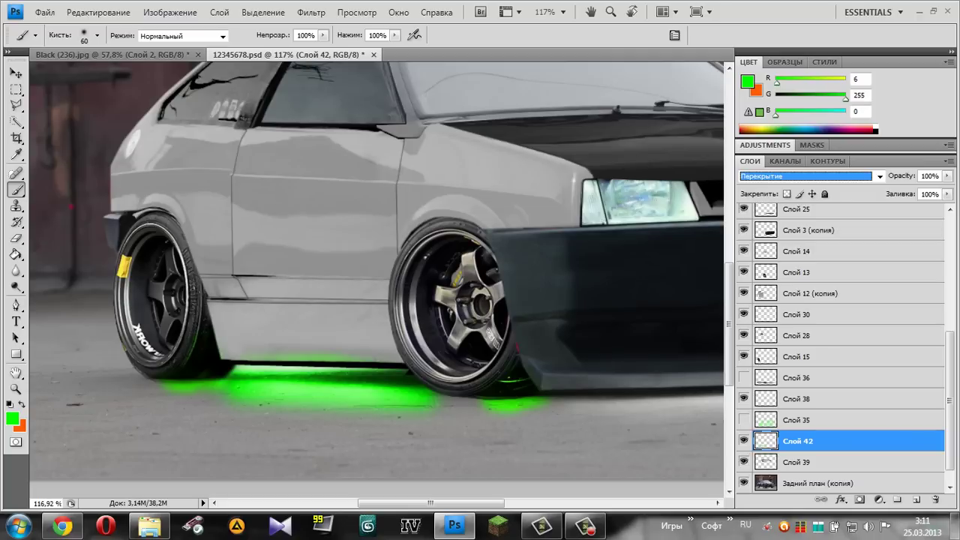
Squash the glow to 75.7% height and add empty layer Слой 43 above it.
key("ctrl+t")
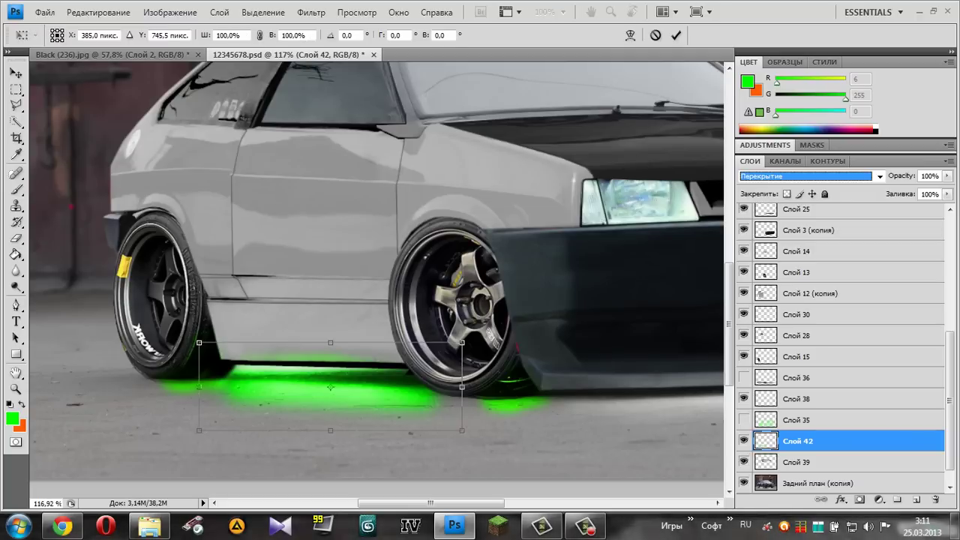
left_click_drag(331, 343, 334, 389)
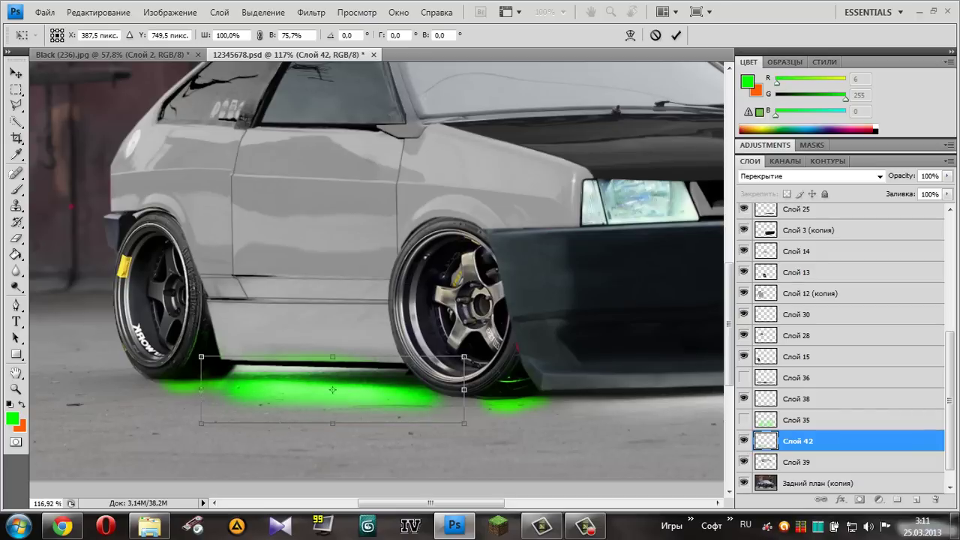
key("b")
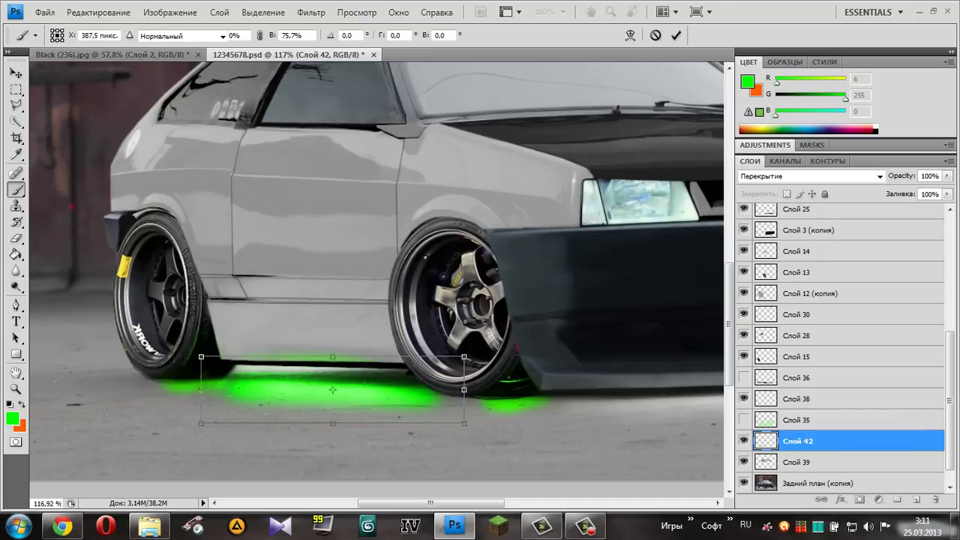
key("Return")
left_click(917, 499)
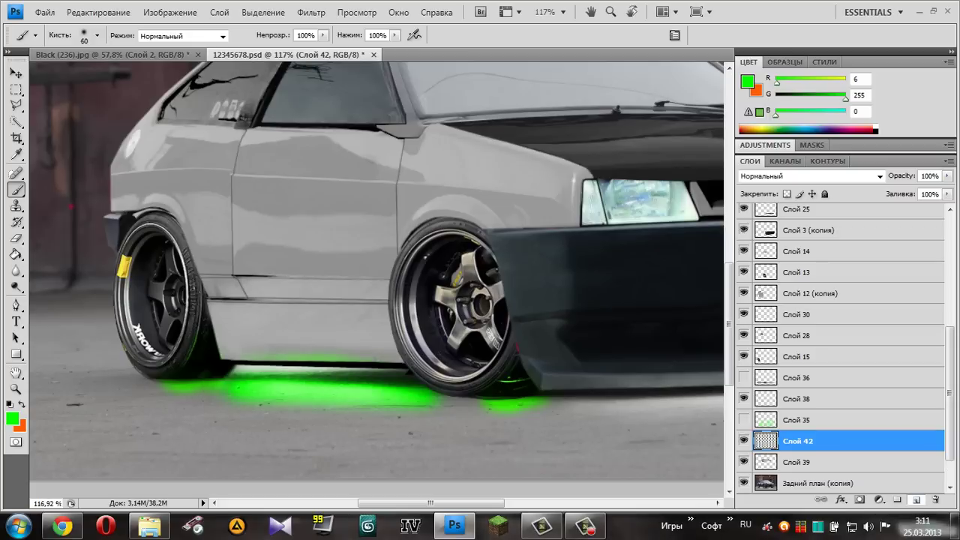
key("Return")
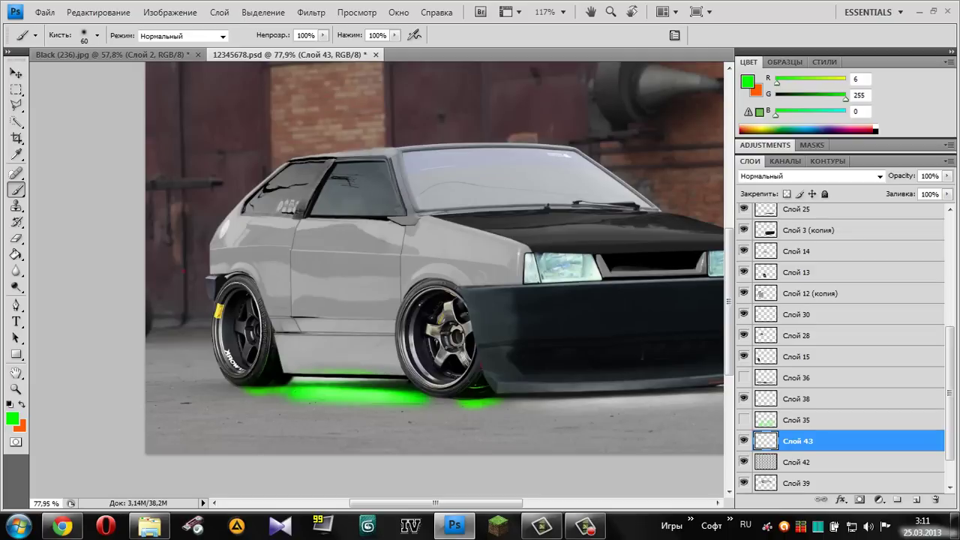
Enlarge the brush to 600 and dab a big soft green glow under the car.
key("bracketright")
key("bracketright")
key("bracketright")
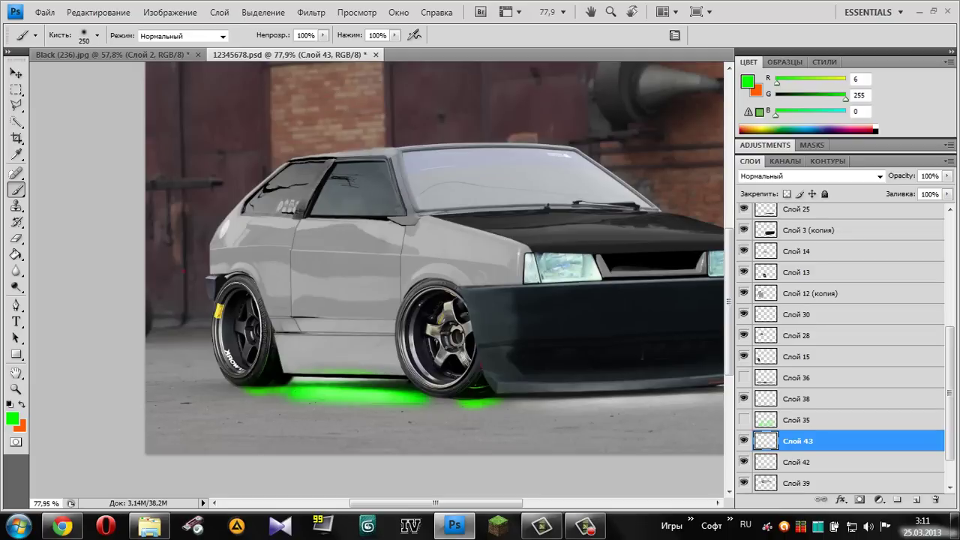
key("bracketright")
key("bracketright")
key("bracketright")
key("bracketright")
left_click(352, 409)
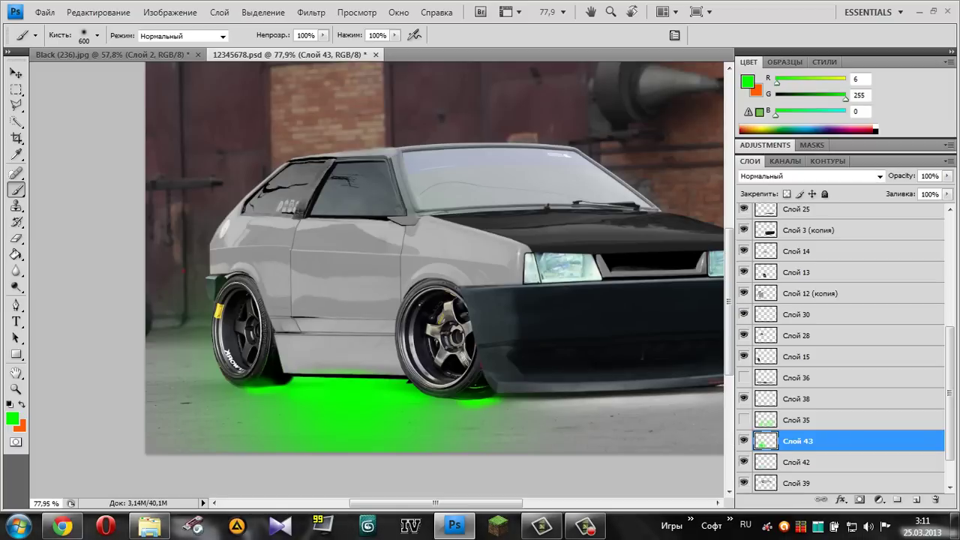
Set the glow layer to 66% opacity with the Перекрытие blend mode.
type("85")
key("Return")
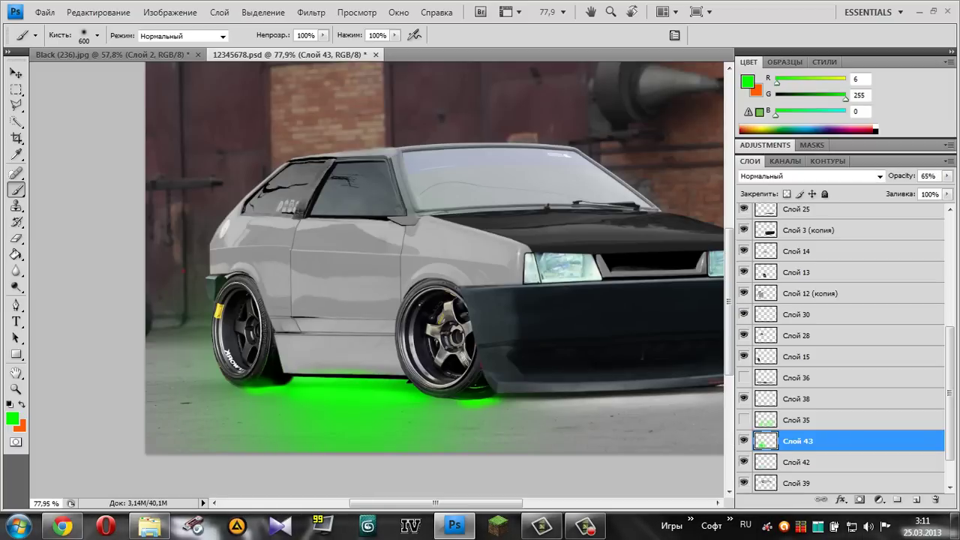
key("Down")
key("Down")
key("Down")
key("Down")
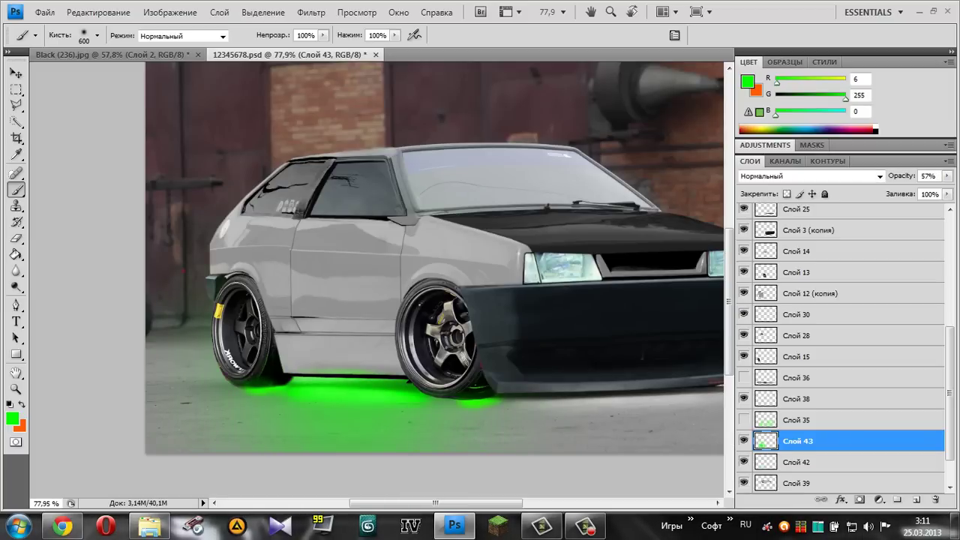
key("Up")
key("Up")
key("Up")
left_click(879, 176)
left_click(879, 175)
left_click(879, 176)
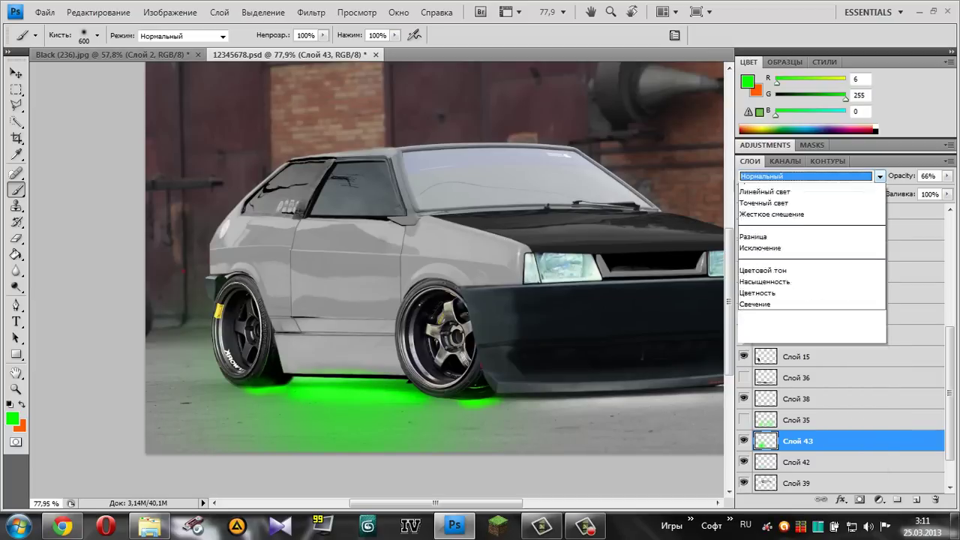
key("Up")
key("Return")
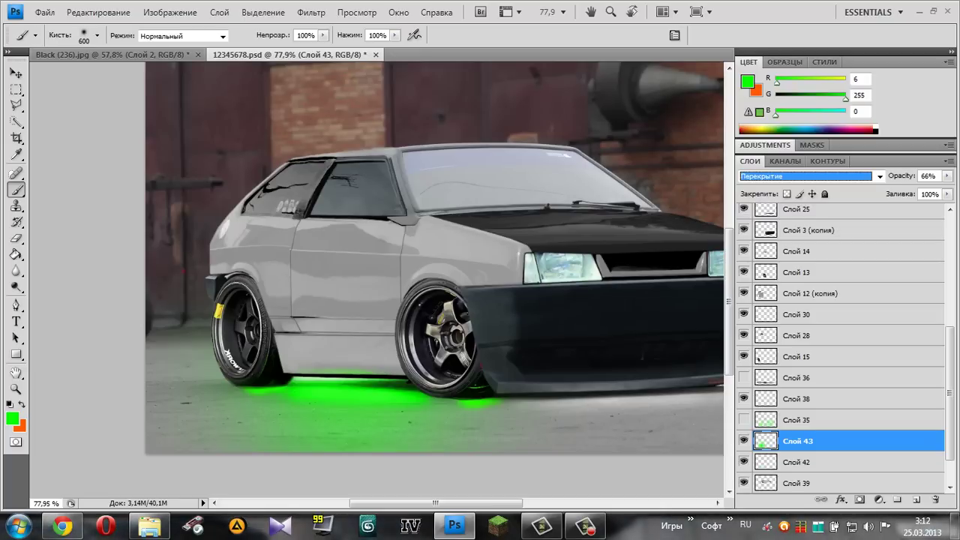
Pick the Eraser and hide Слой 43 and Слой 42 to compare the glow.
left_click(16, 239)
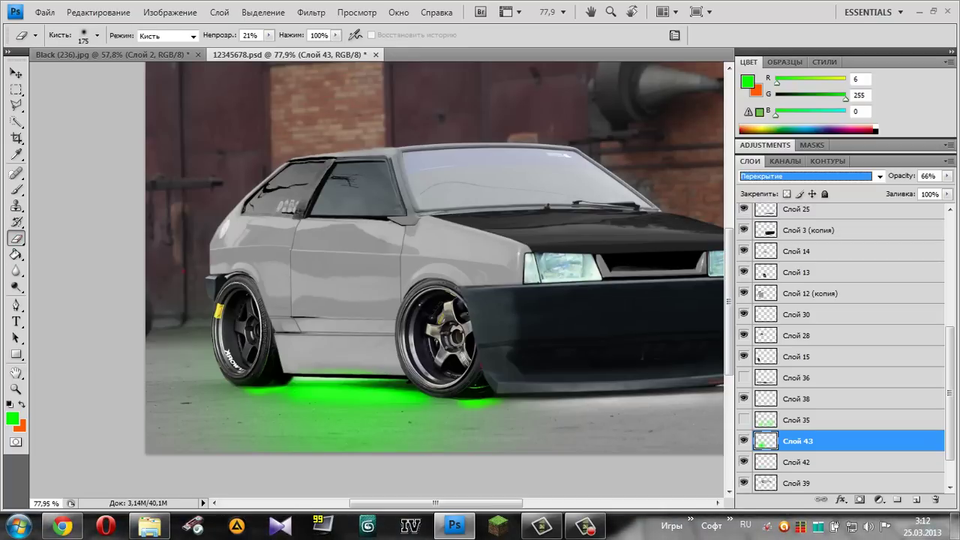
key("Return")
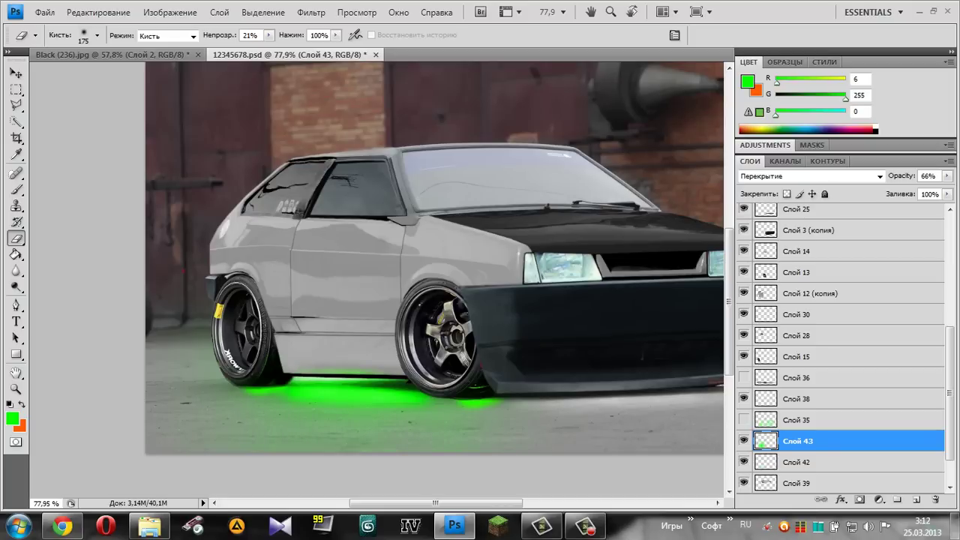
left_click(743, 441)
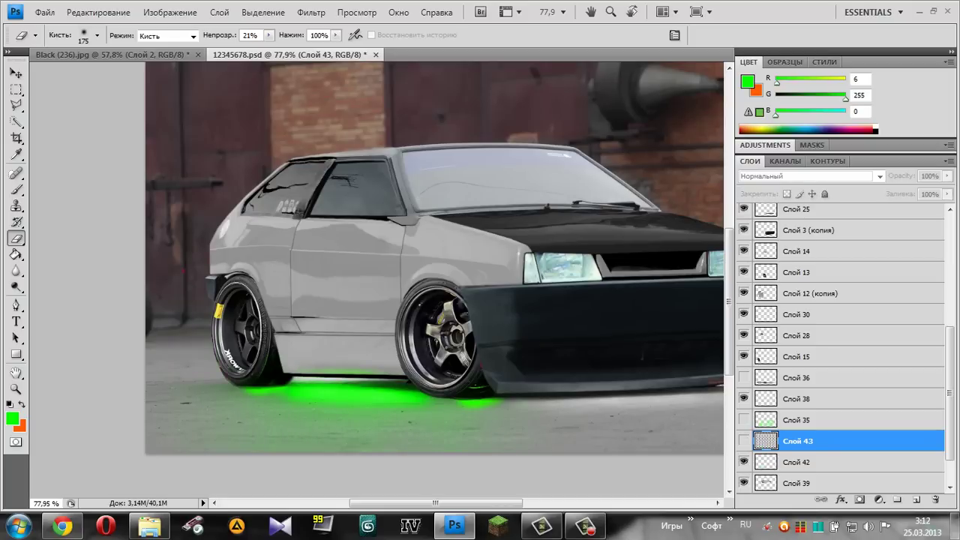
left_click(743, 462)
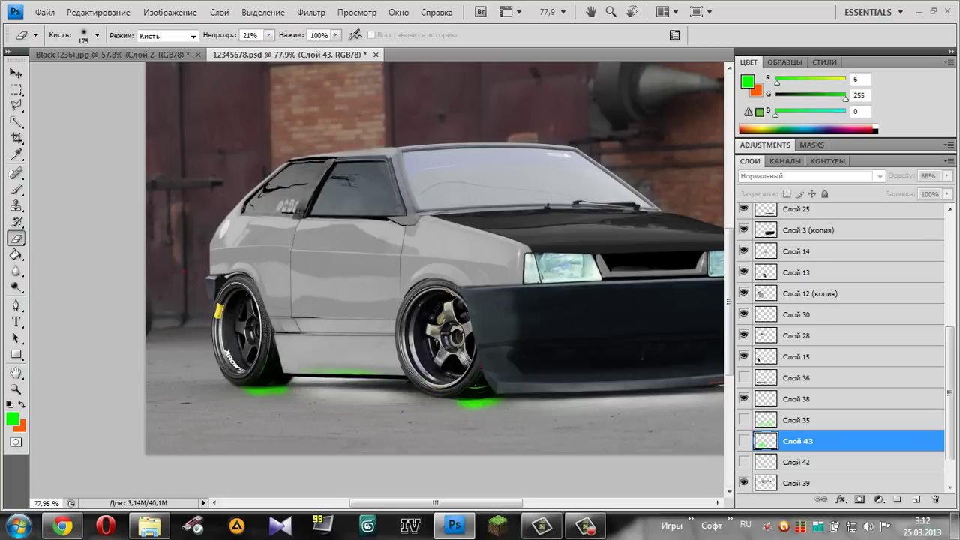
Compare the Слой 35 and Слой 43 glows, leaving both hidden and Слой 42 shown.
scroll(435, 263, "up", 1)
scroll(435, 262, "up", 1)
scroll(435, 263, "up", 1)
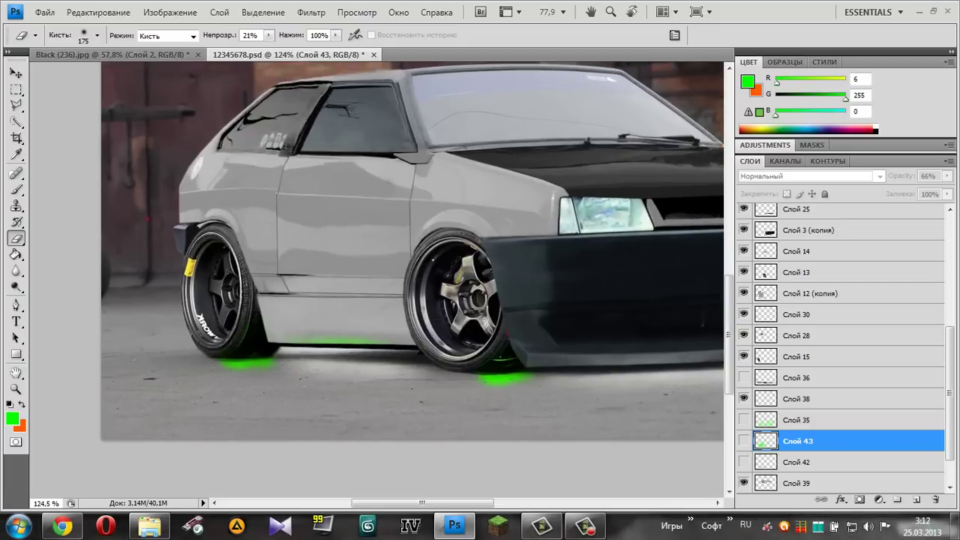
scroll(334, 360, "up", 2)
left_click(744, 419)
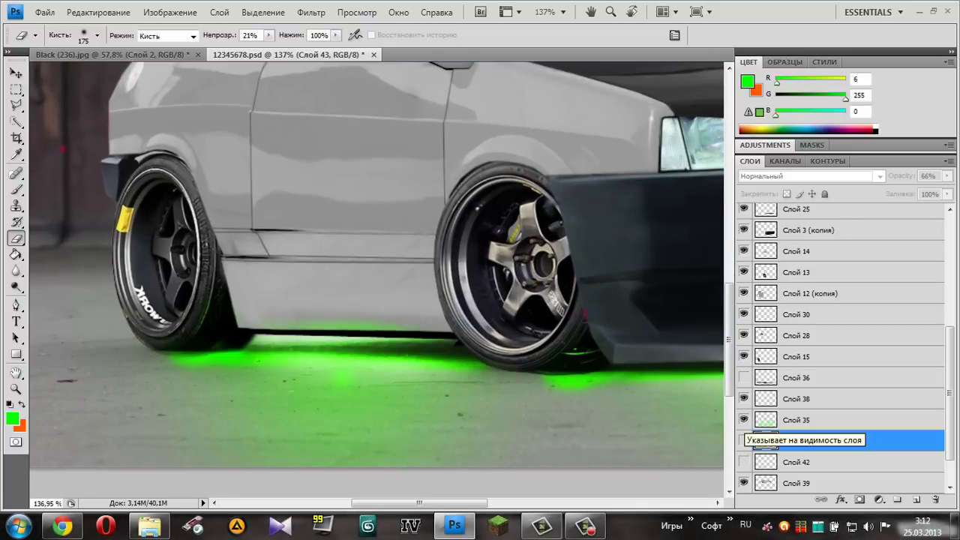
left_click(744, 419)
left_click(744, 440)
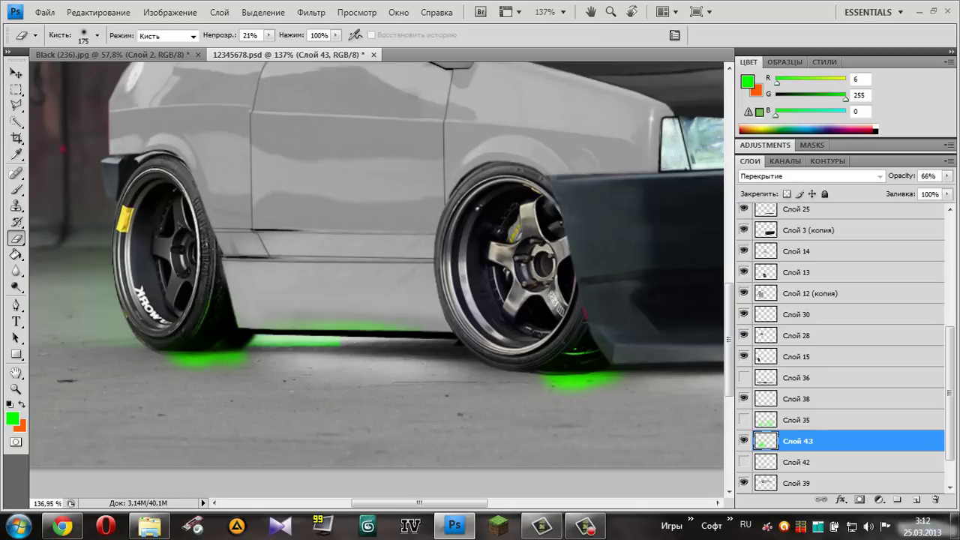
left_click(744, 440)
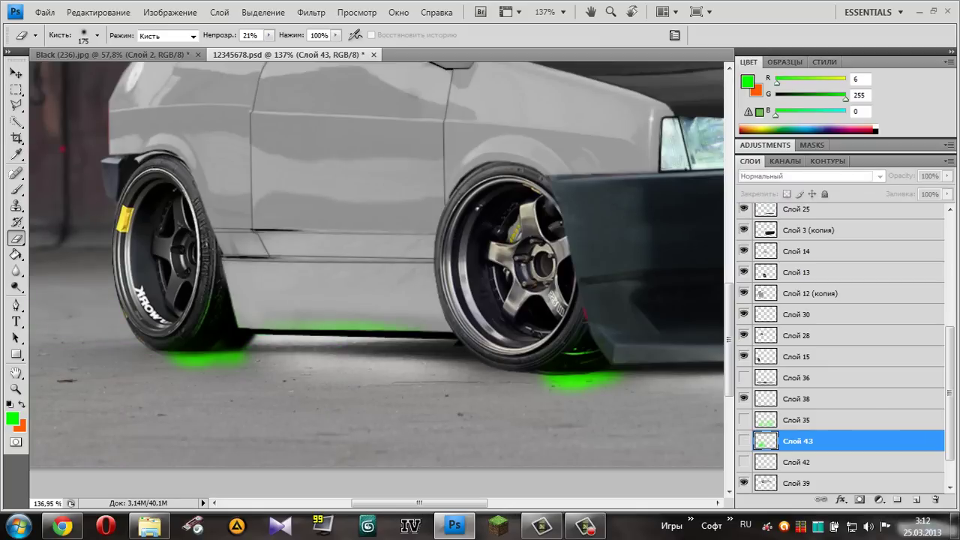
left_click(744, 461)
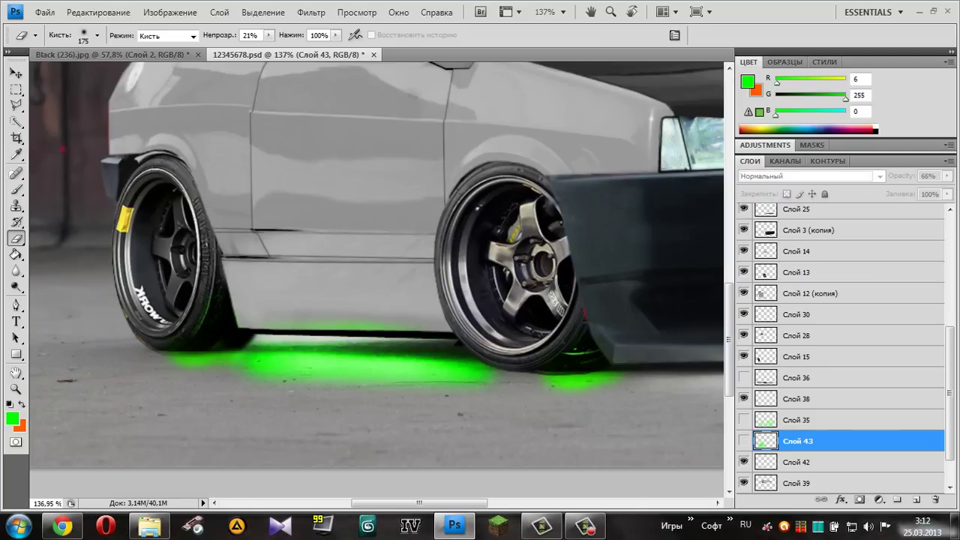
Step to Слой 38 and briefly toggle it off and back on to compare.
scroll(188, 337, "up", 3)
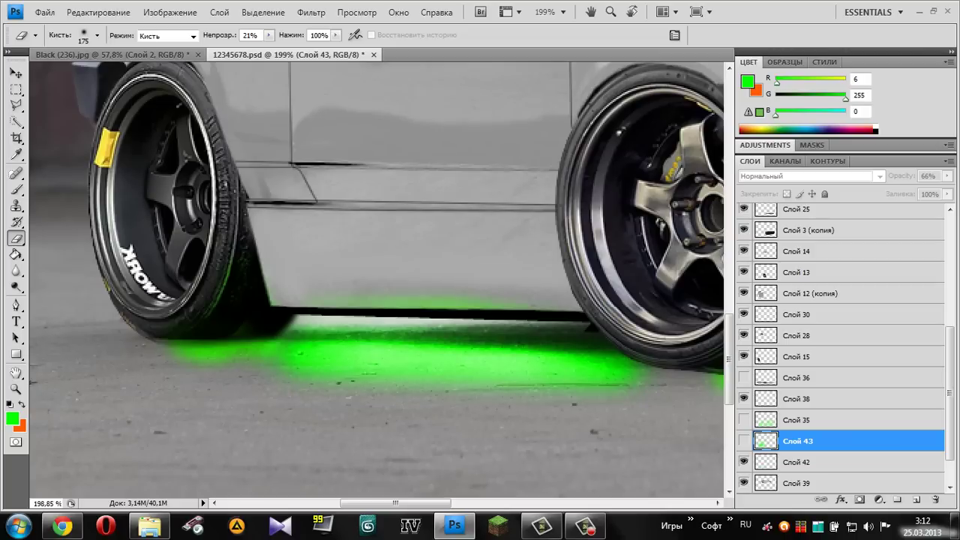
left_click_drag(375, 300, 386, 280)
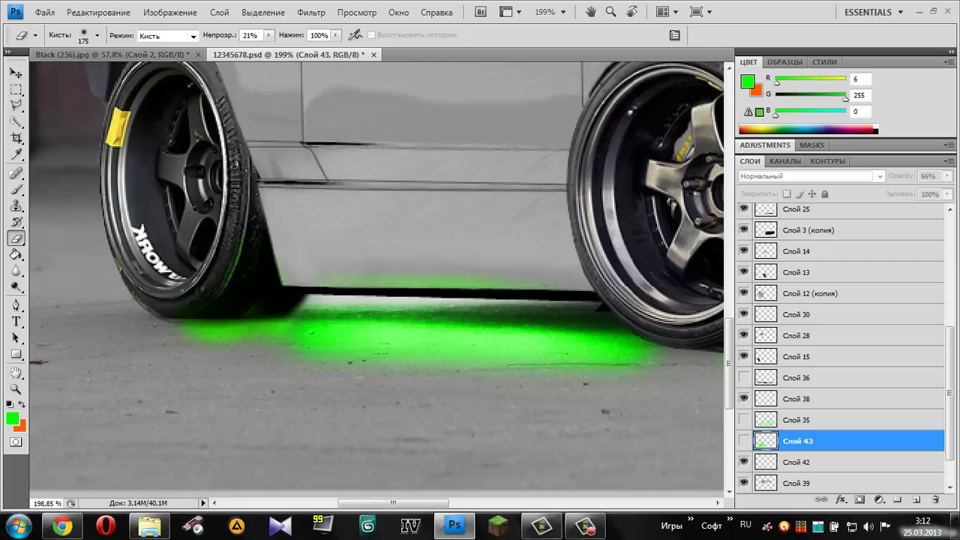
key("alt+bracketright")
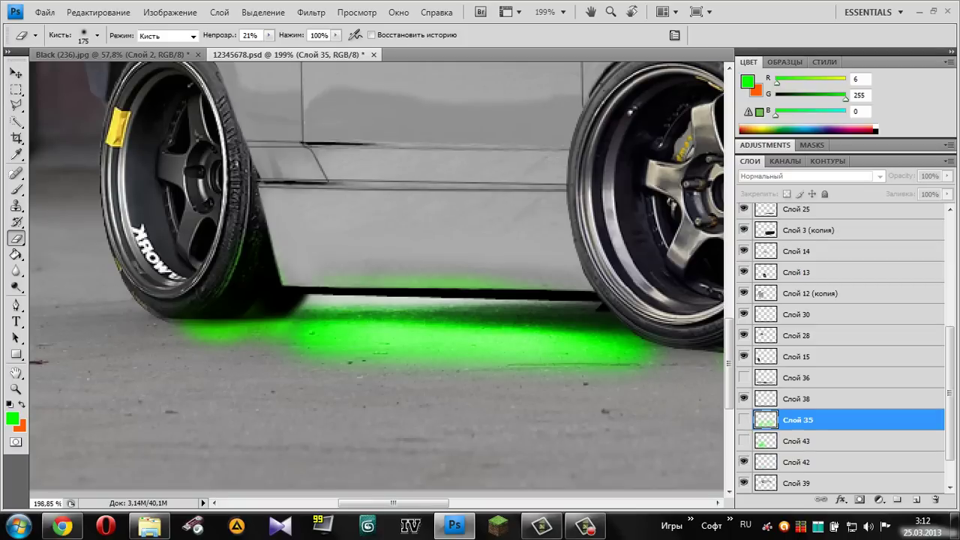
key("alt+bracketright")
left_click(743, 398)
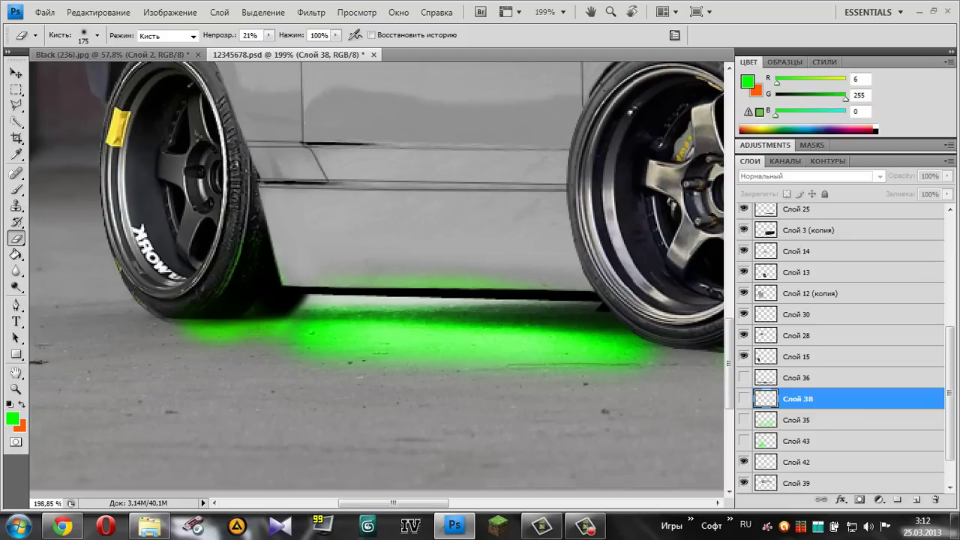
left_click(744, 399)
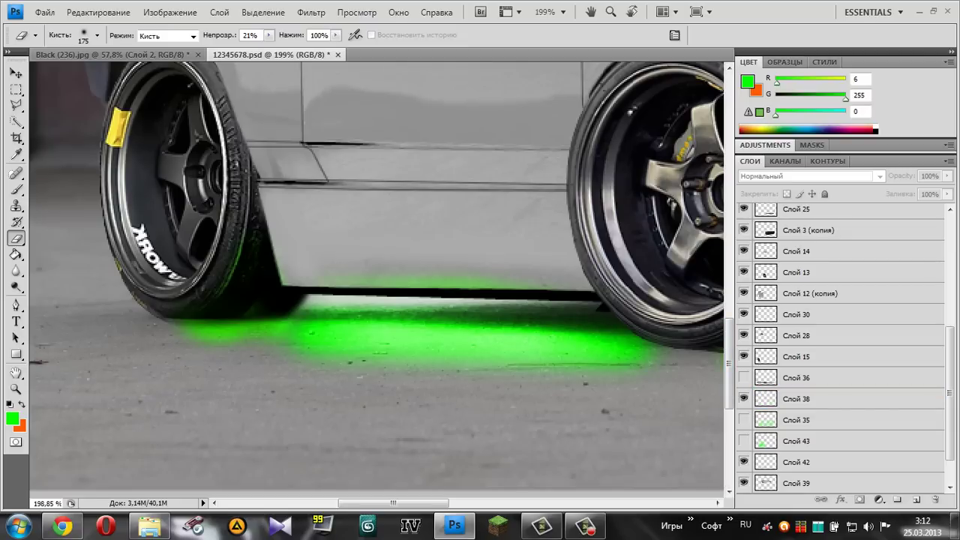
Turn on Слой 36 so its dark shadow shows beneath the hatchback.
left_click_drag(393, 502, 428, 502)
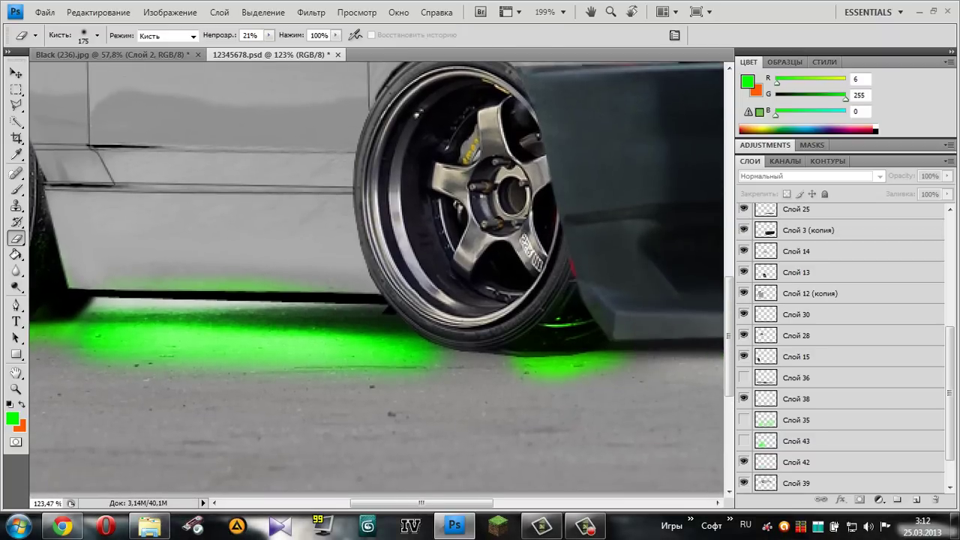
scroll(555, 372, "down", 1)
scroll(555, 372, "down", 1)
left_click_drag(450, 263, 459, 247)
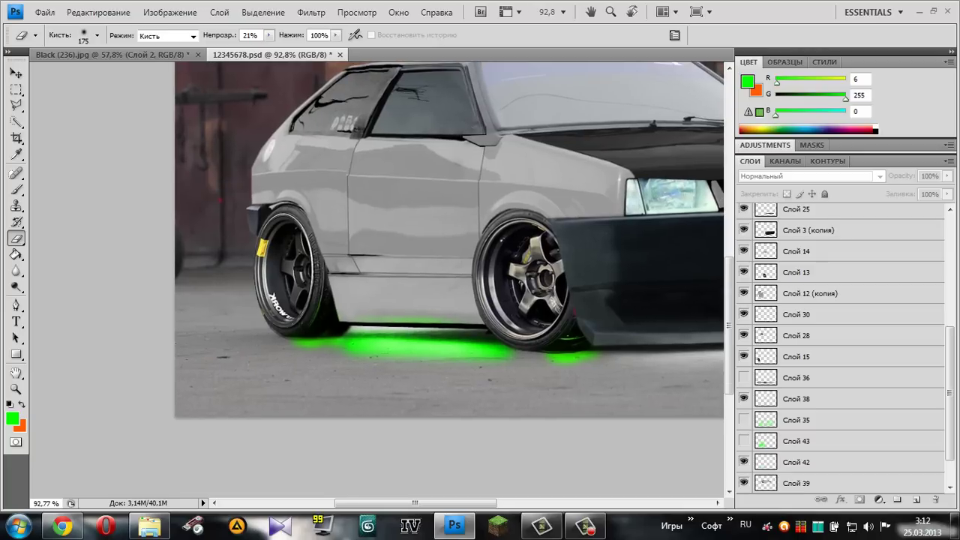
scroll(450, 240, "down", 1)
scroll(840, 345, "down", 1)
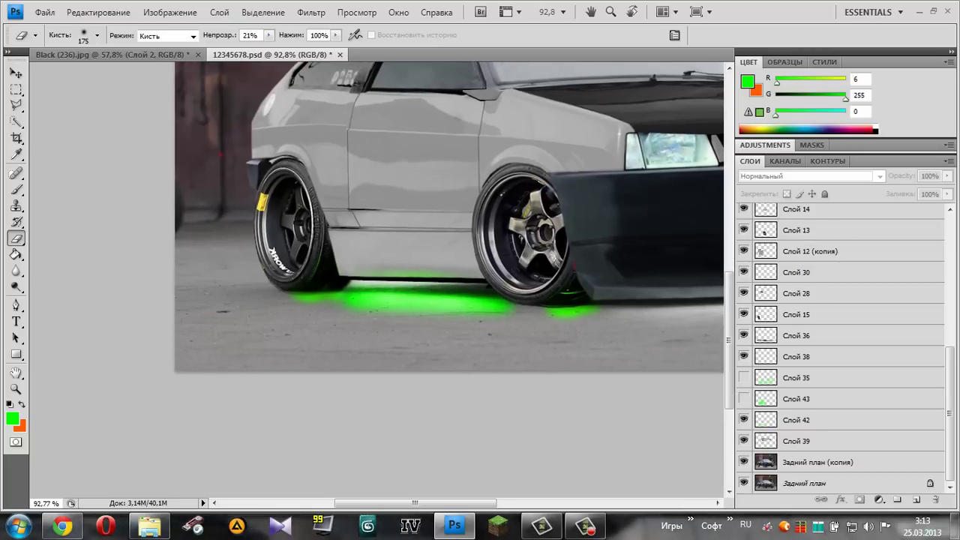
left_click(743, 336)
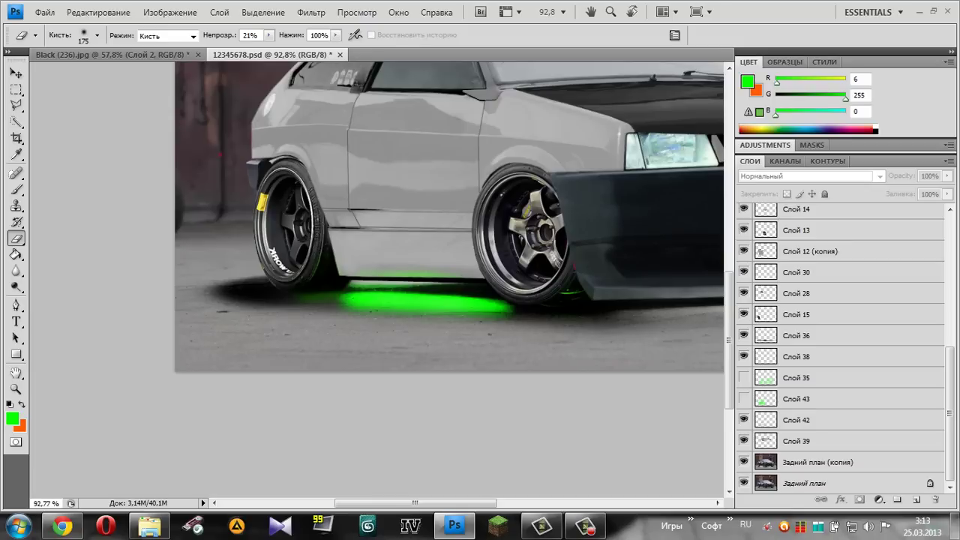
scroll(840, 345, "up", 5)
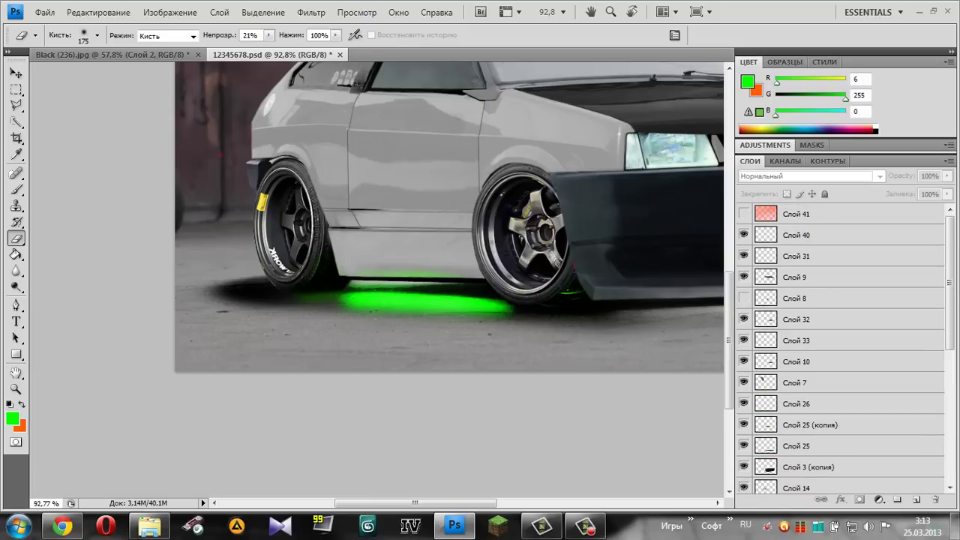
Briefly show the red Слой 41 tint, hide it again, and zoom on the rear wheel glow.
left_click(744, 214)
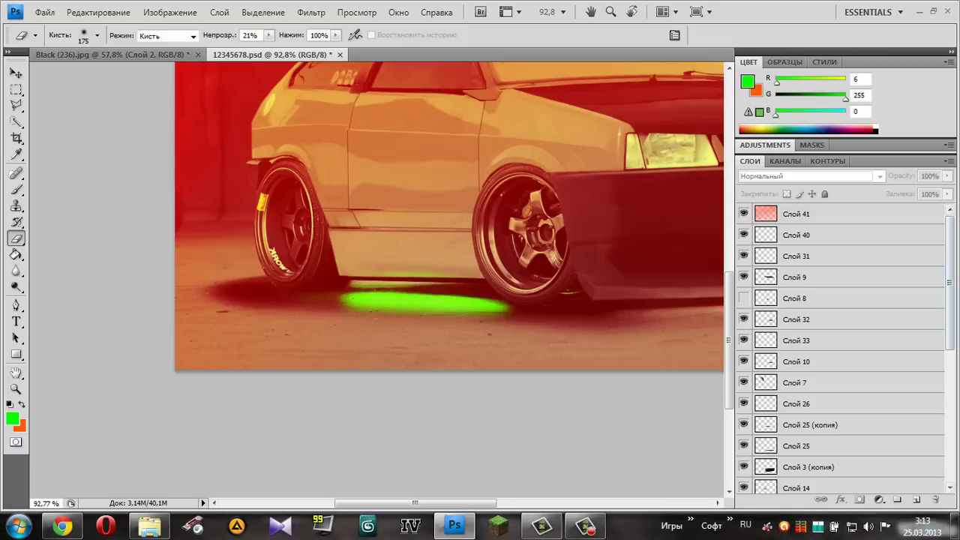
left_click(825, 213)
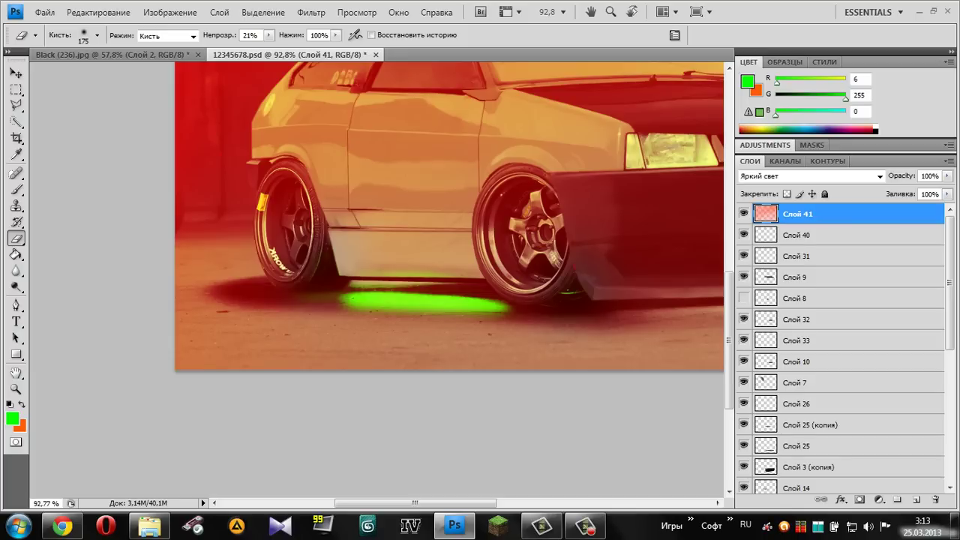
left_click(744, 214)
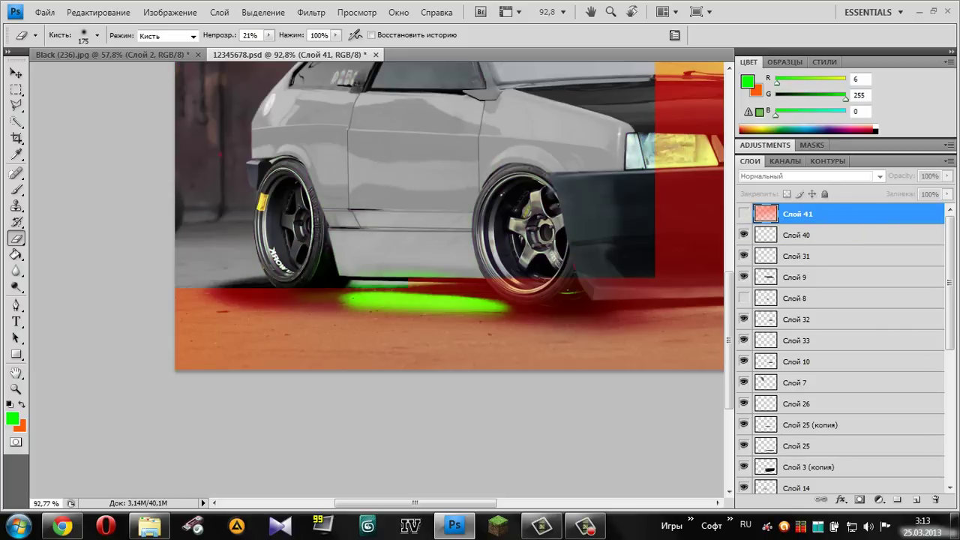
scroll(840, 345, "down", 5)
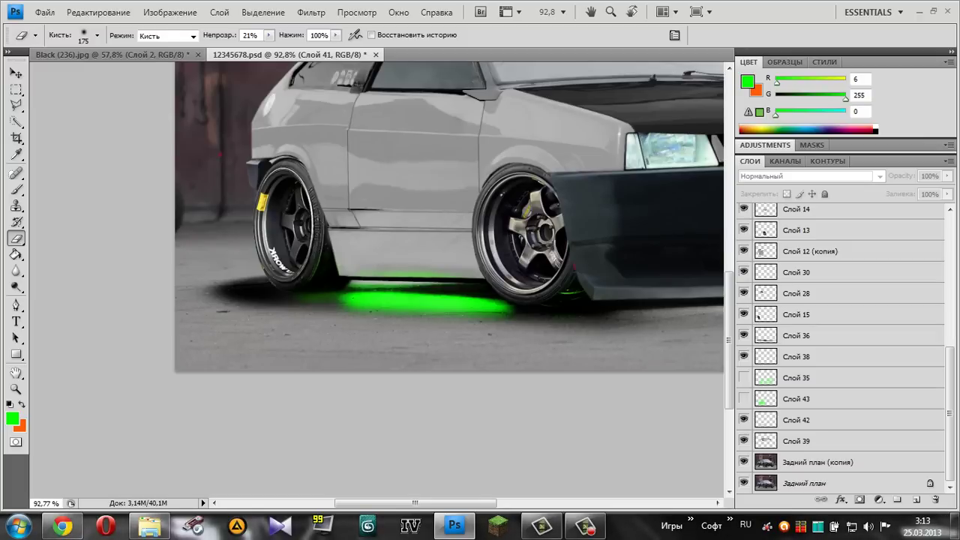
scroll(544, 310, "up", 1)
scroll(544, 310, "up", 2)
scroll(544, 310, "up", 2)
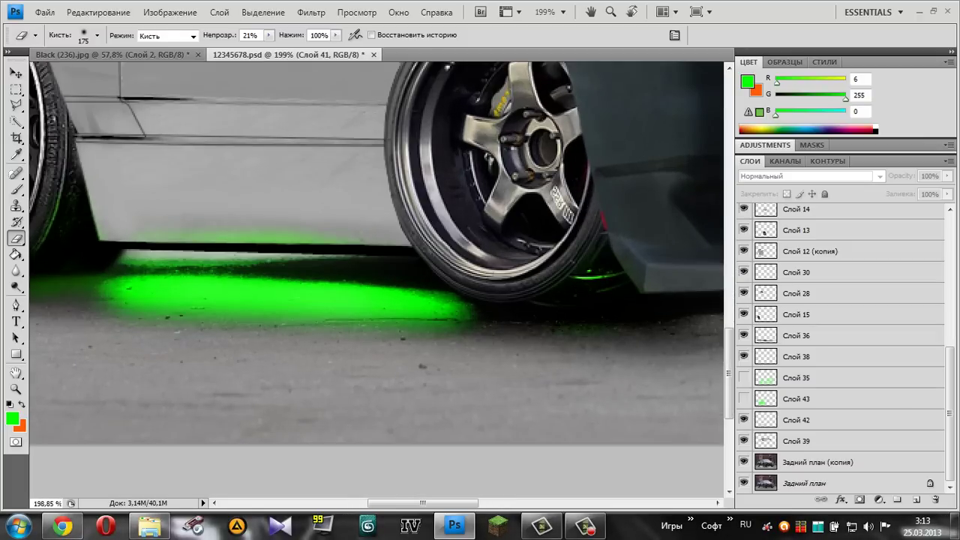
Switch to the Brush and select Слой 39, then the hidden glow layer Слой 43.
key("b")
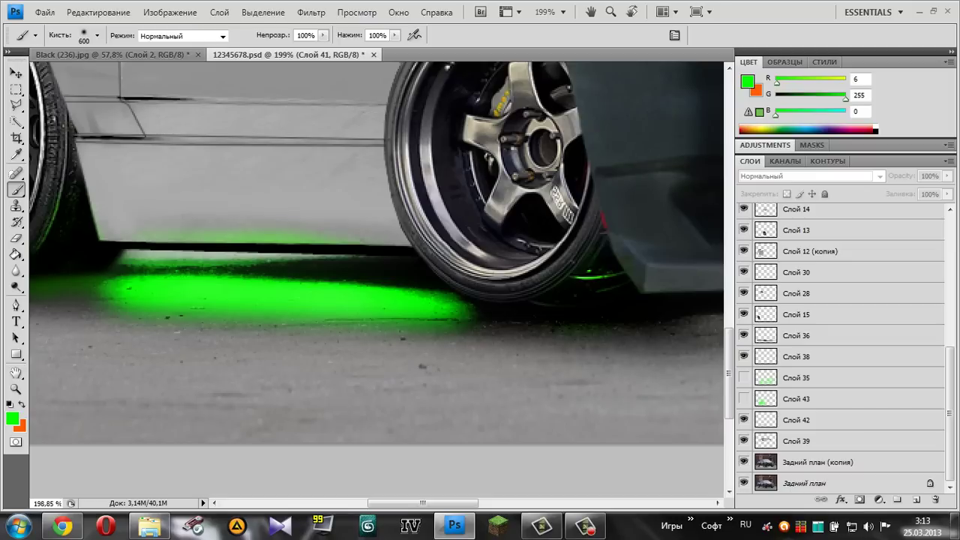
left_click(798, 441)
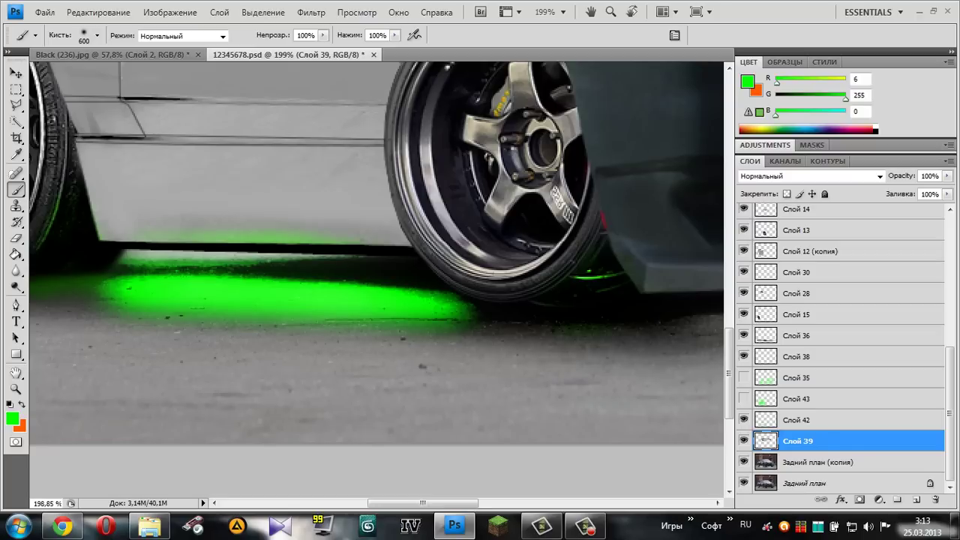
left_click(798, 398)
mouse_move(360, 247)
left_mouse_down()
mouse_move(592, 435)
mouse_move(528, 402)
mouse_move(516, 375)
left_mouse_up()
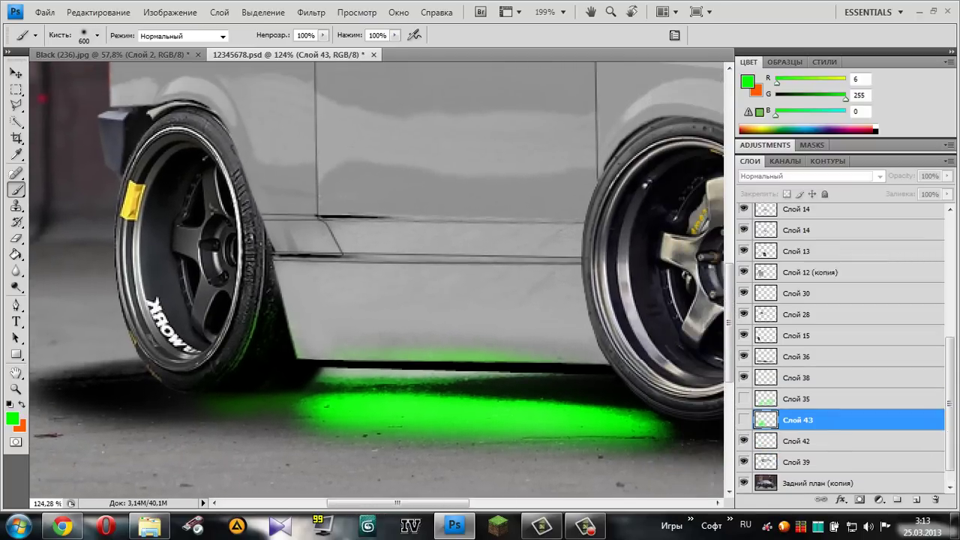
scroll(375, 278, "down", 3)
scroll(840, 345, "up", 5)
Select Слой 41 and show its red Яркий свет tint over the whole scene.
left_click(798, 213)
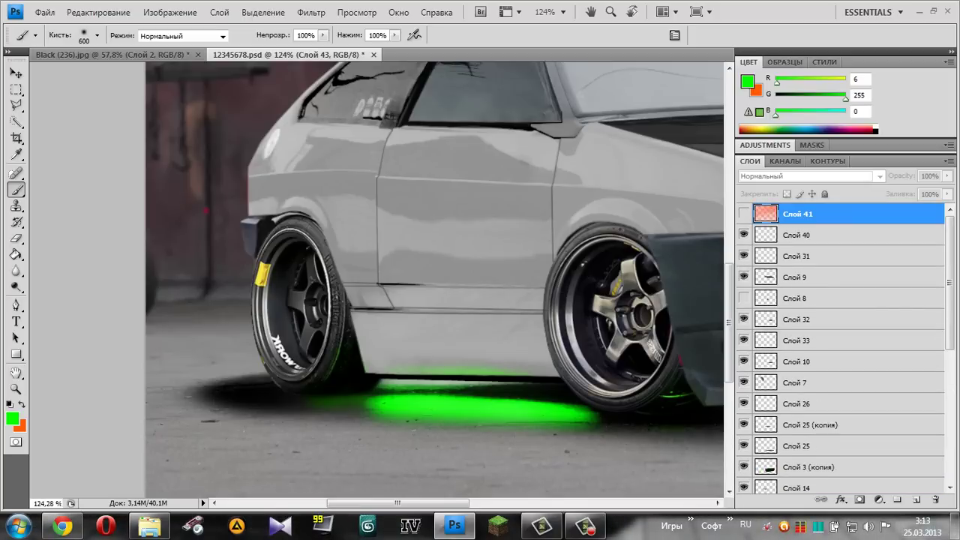
left_click(744, 214)
scroll(435, 277, "down", 2)
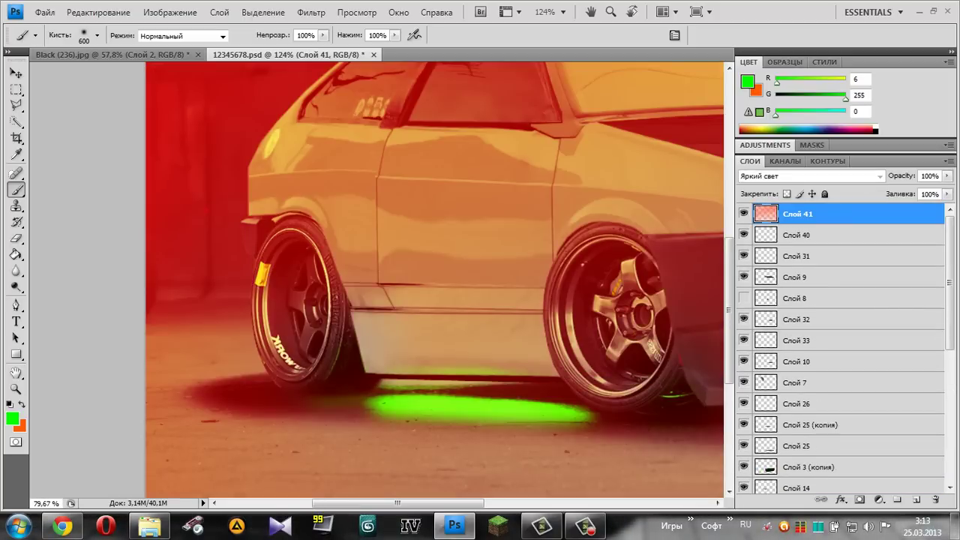
scroll(435, 278, "down", 1)
scroll(435, 277, "down", 1)
Pick the Paint Bucket and make orange the foreground colour.
left_click(16, 255)
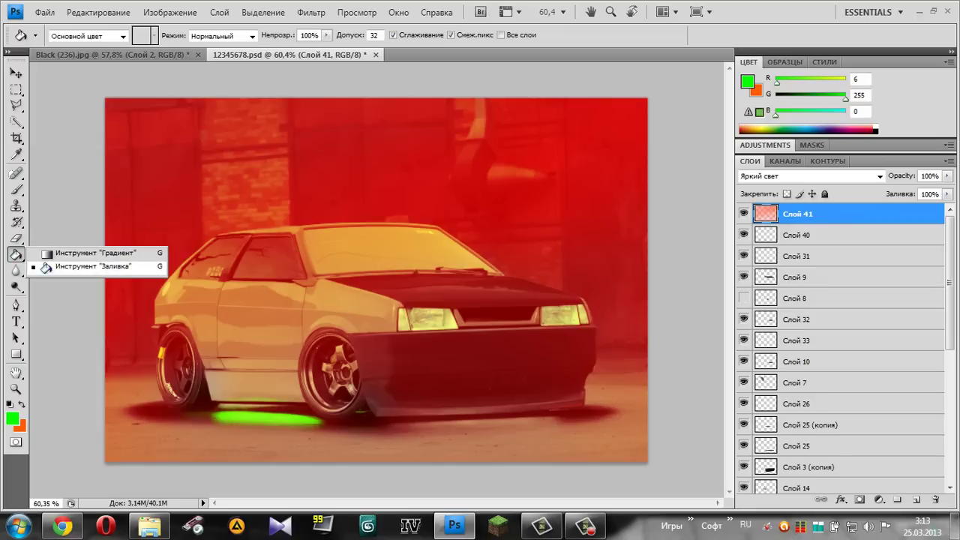
key("x")
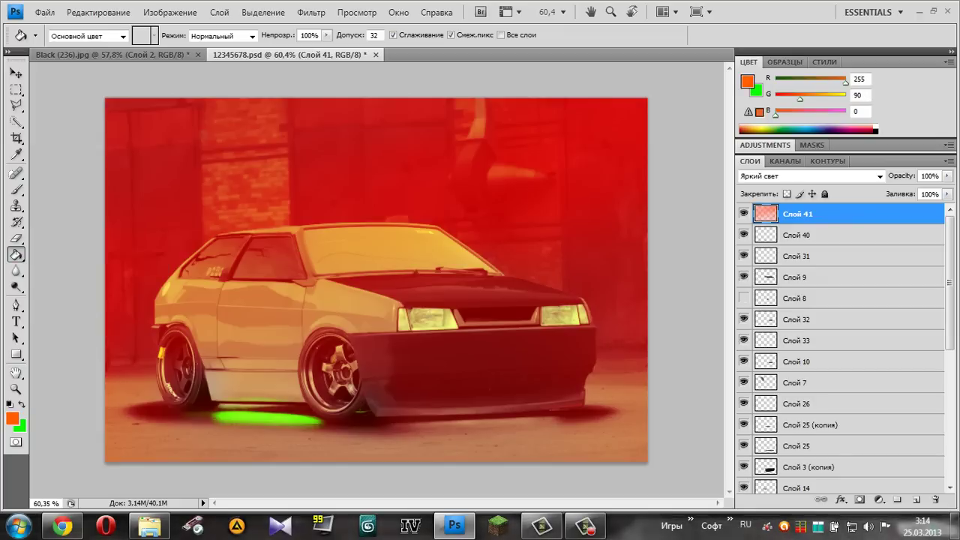
left_click(12, 417)
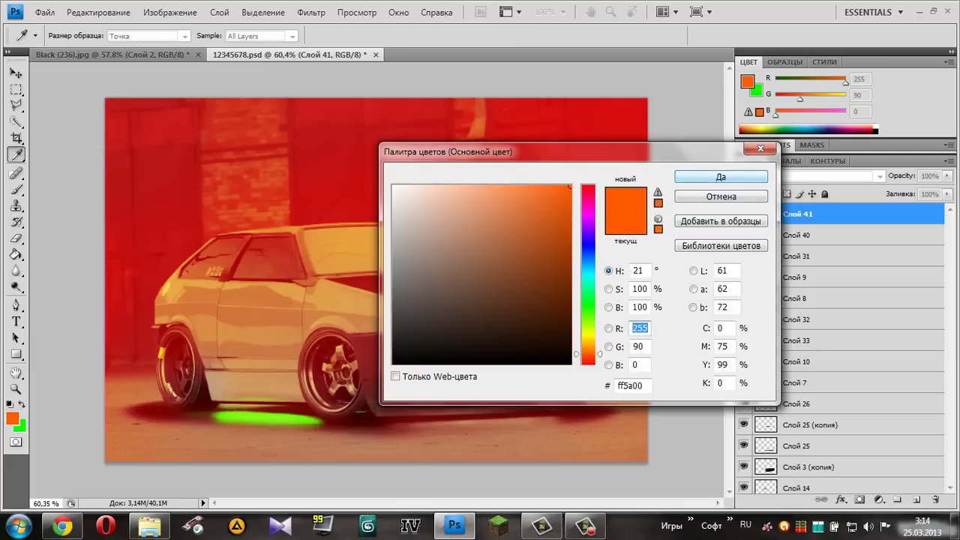
key("Return")
key("g")
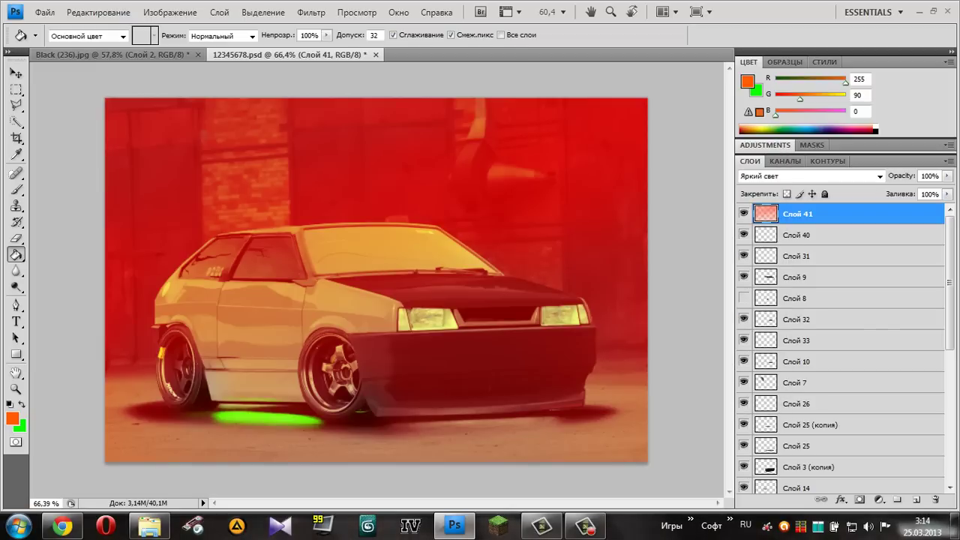
Toggle the red headlight layer Слой 8 on and off to compare.
scroll(330, 386, "up", 2)
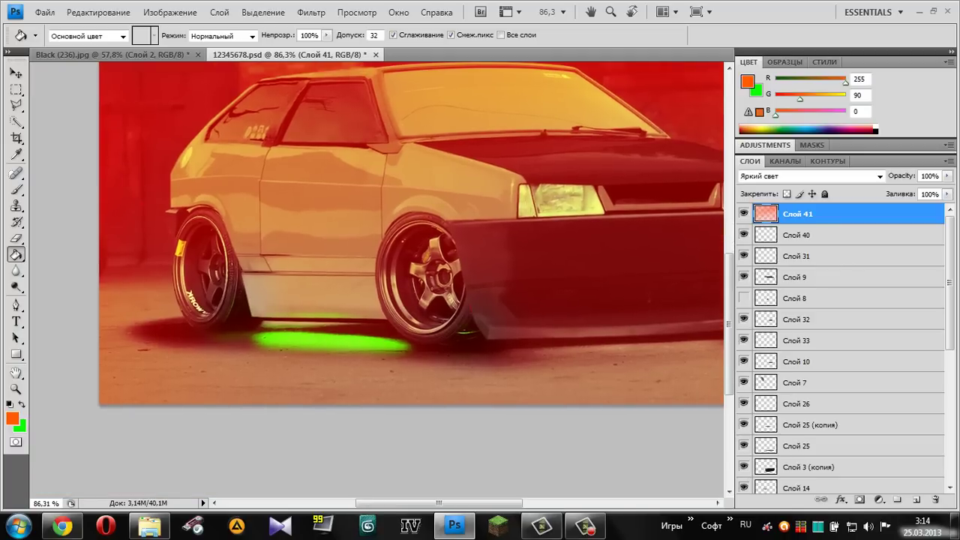
left_click(744, 298)
left_click(744, 297)
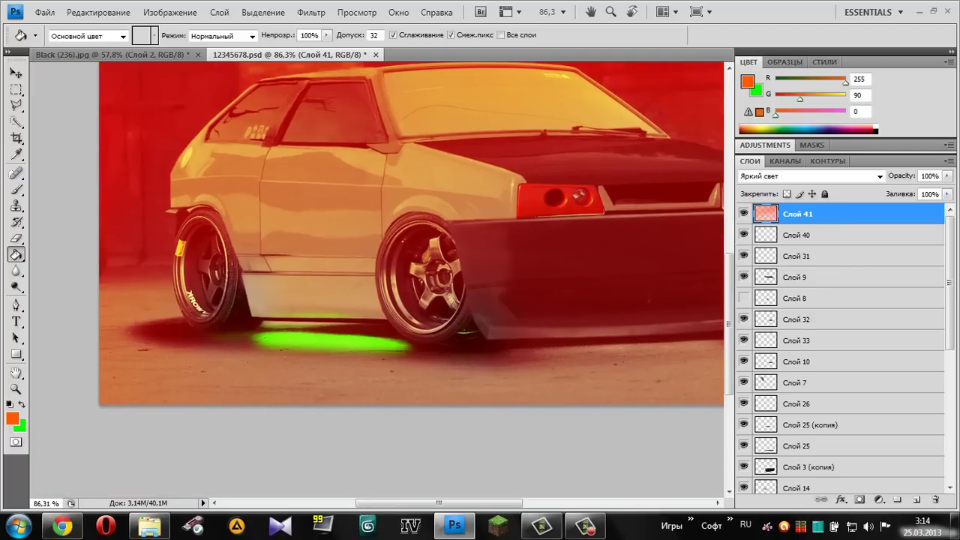
scroll(840, 345, "down", 1)
scroll(840, 345, "down", 1)
scroll(840, 345, "down", 1)
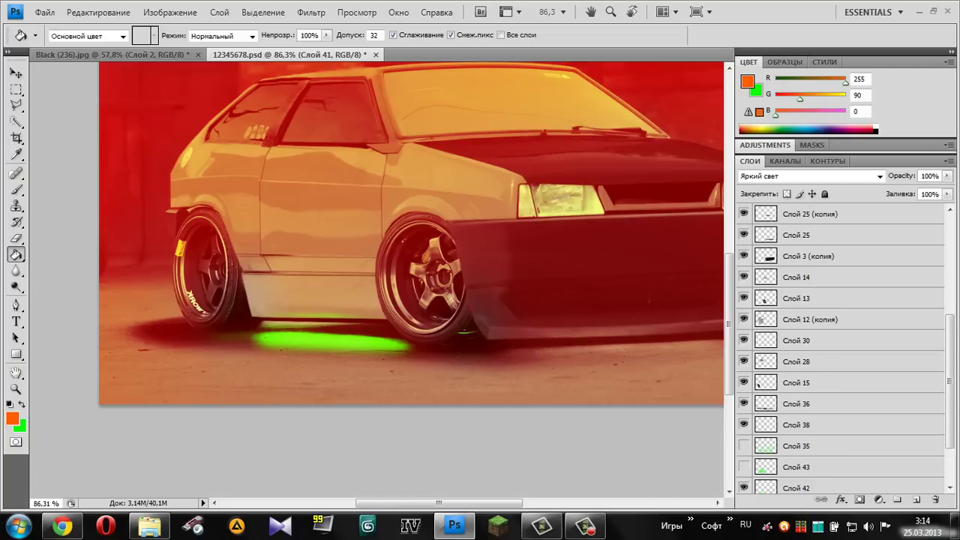
scroll(840, 345, "down", 1)
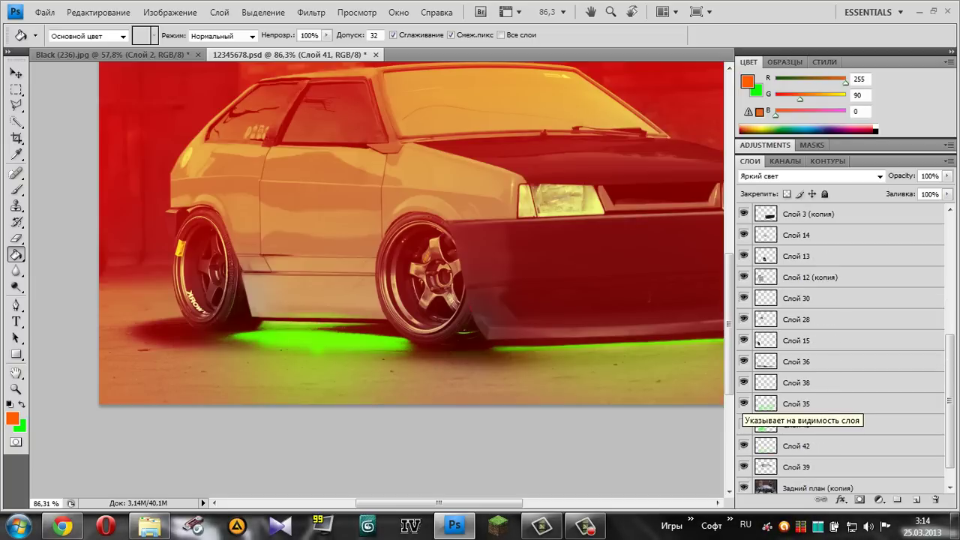
Hide Слой 42, zoom on the side glow, dismiss the Beeline reconnect prompt, and select Слой 35.
left_click(743, 446)
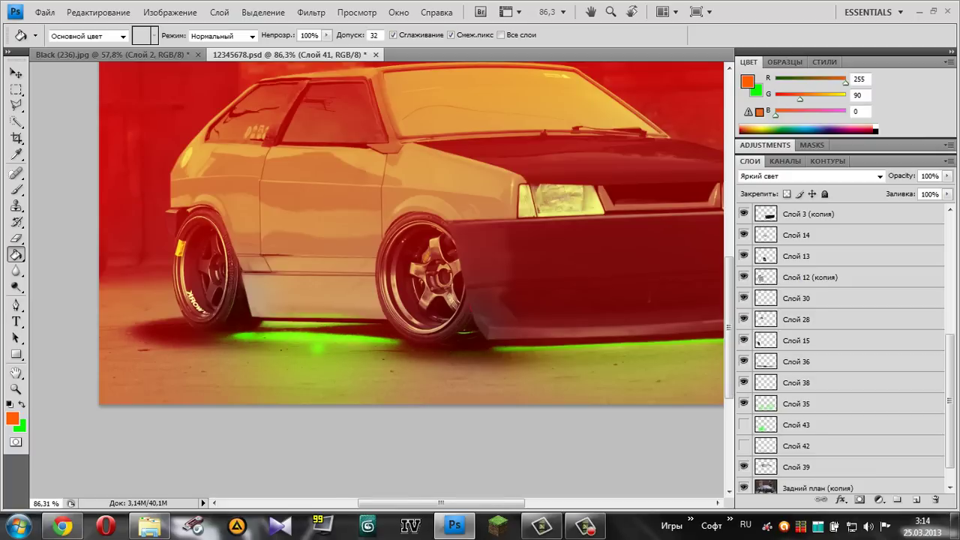
left_click_drag(413, 233, 460, 206)
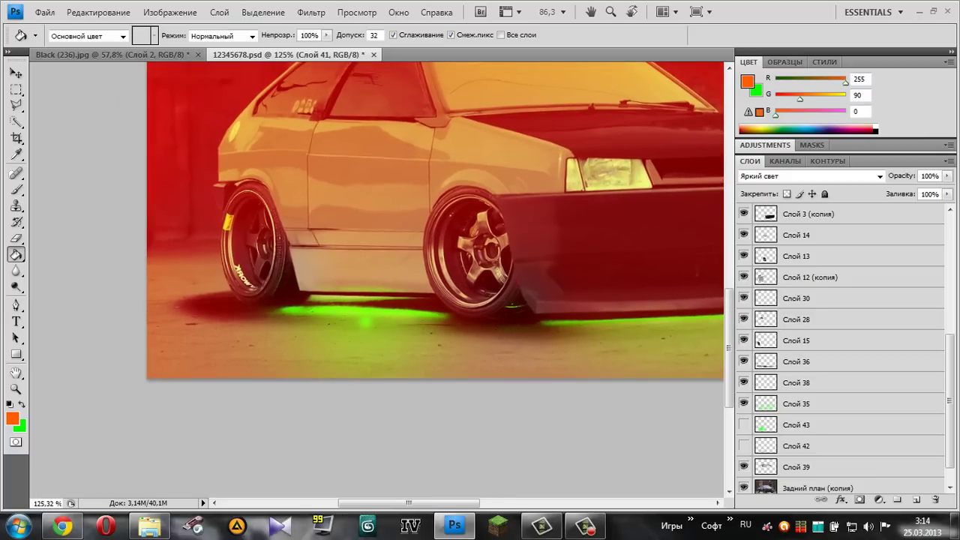
scroll(303, 311, "up", 5)
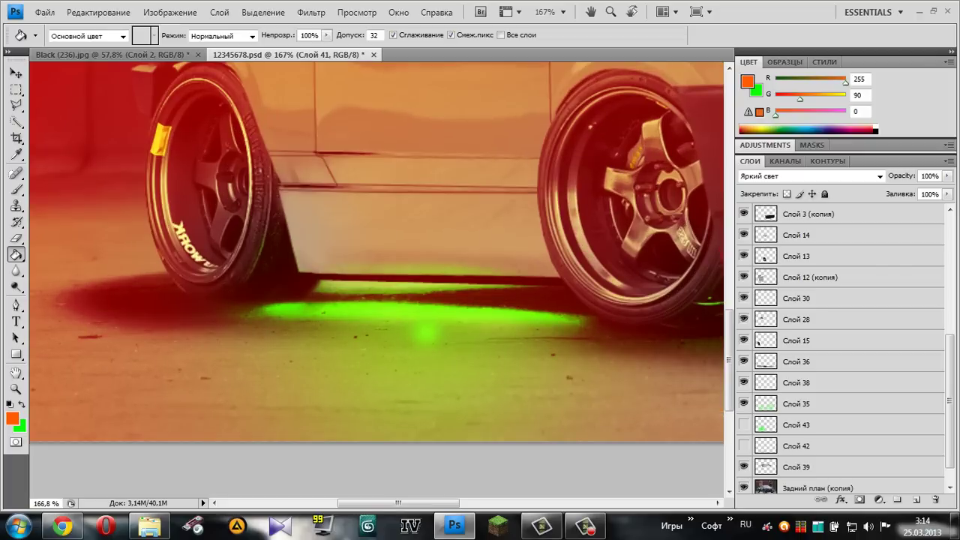
scroll(377, 251, "up", 1)
scroll(377, 251, "up", 1)
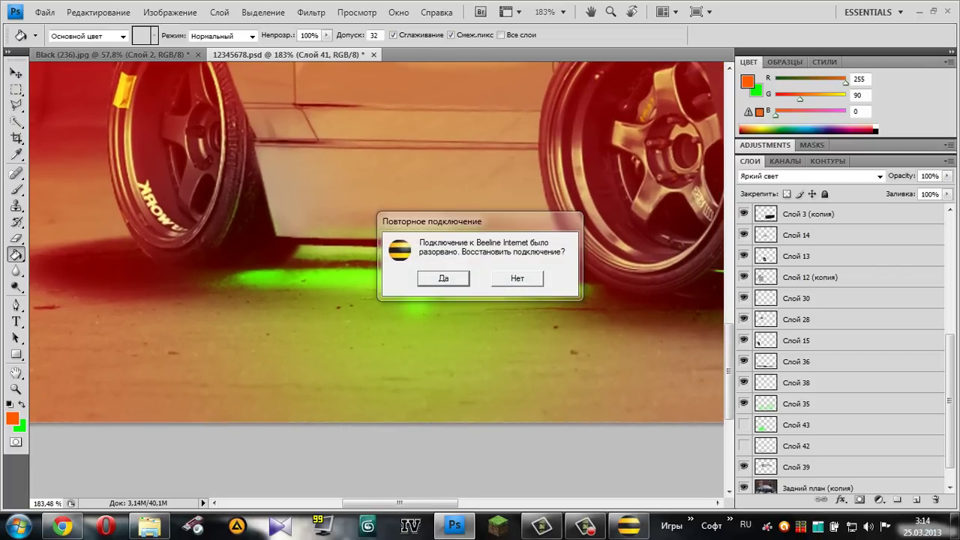
key("Escape")
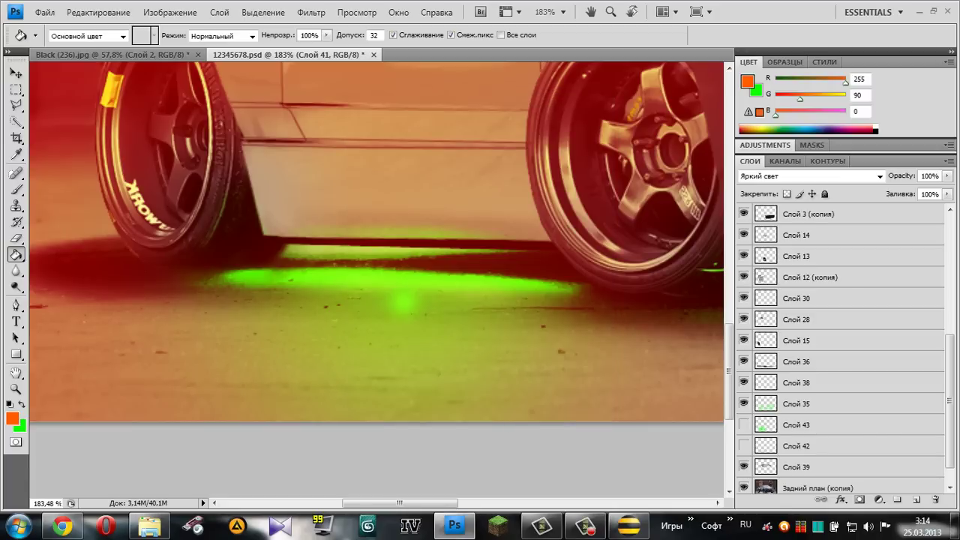
left_click(797, 404)
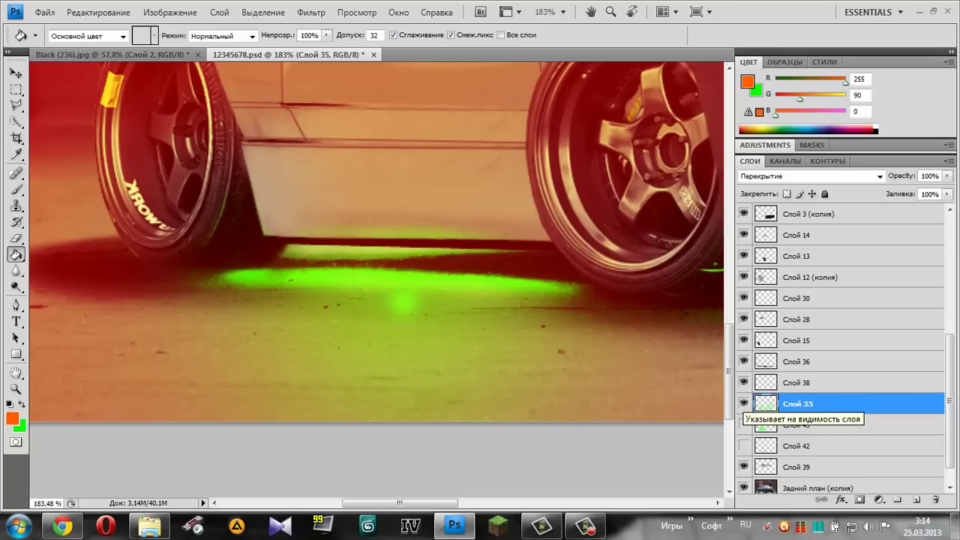
Toggle Слой 35 off and on to compare the glow, then hide the red Слой 41 tint.
left_click(743, 403)
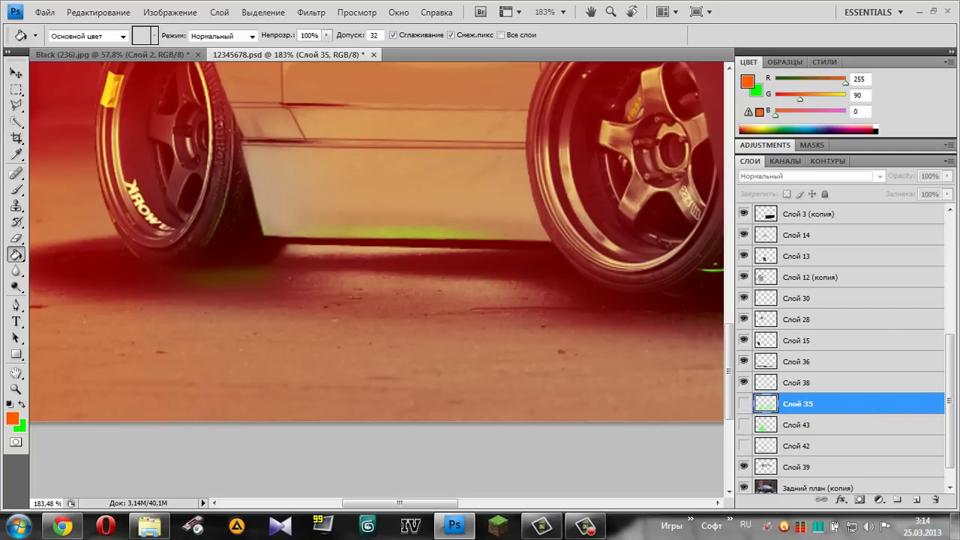
left_click(743, 403)
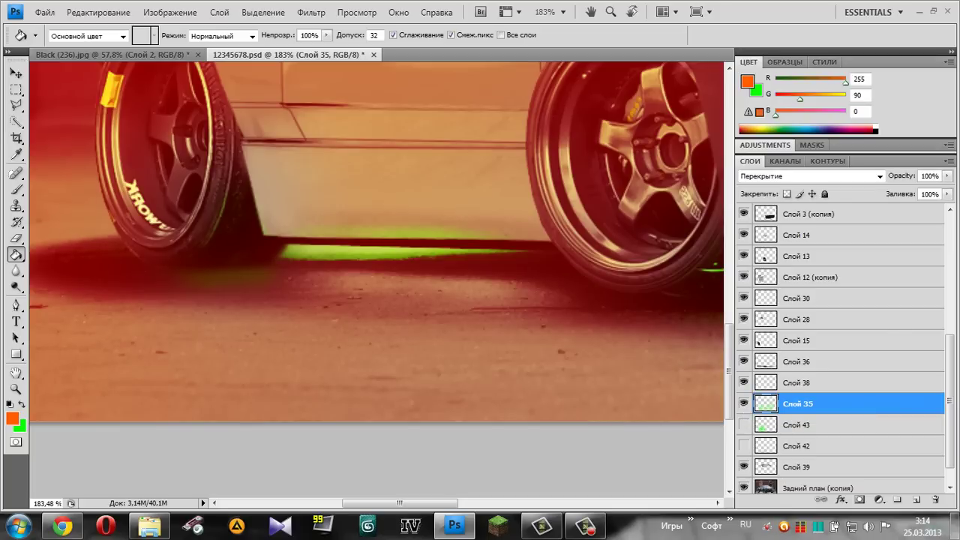
scroll(840, 345, "up", 4)
left_click(743, 214)
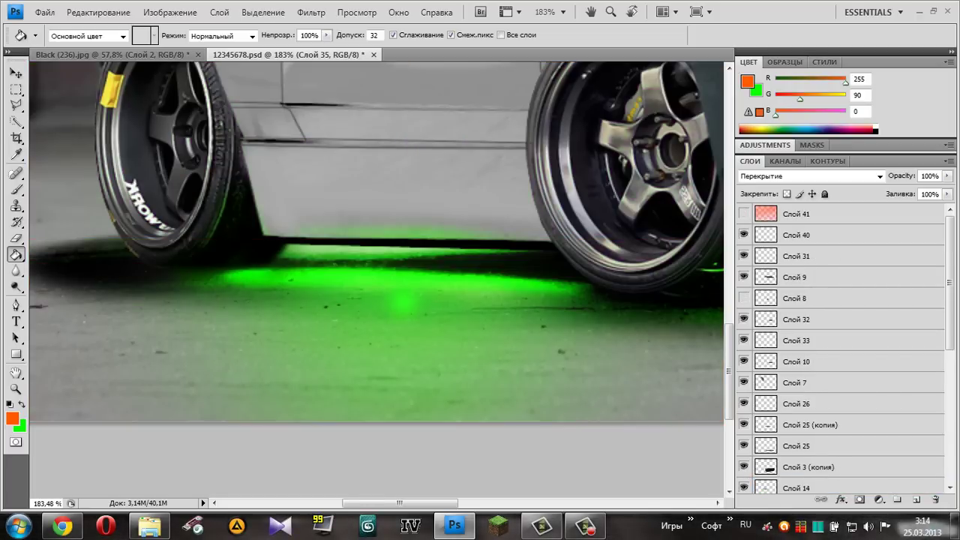
Zoom and pan to a close view of the green underglow between the wheels.
scroll(427, 330, "down", 1)
scroll(428, 330, "down", 2)
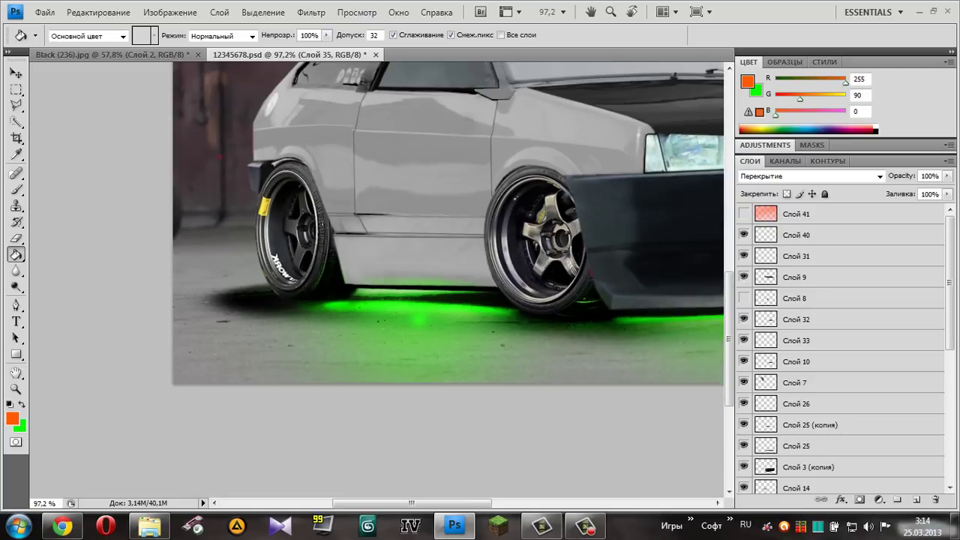
scroll(450, 225, "down", 1)
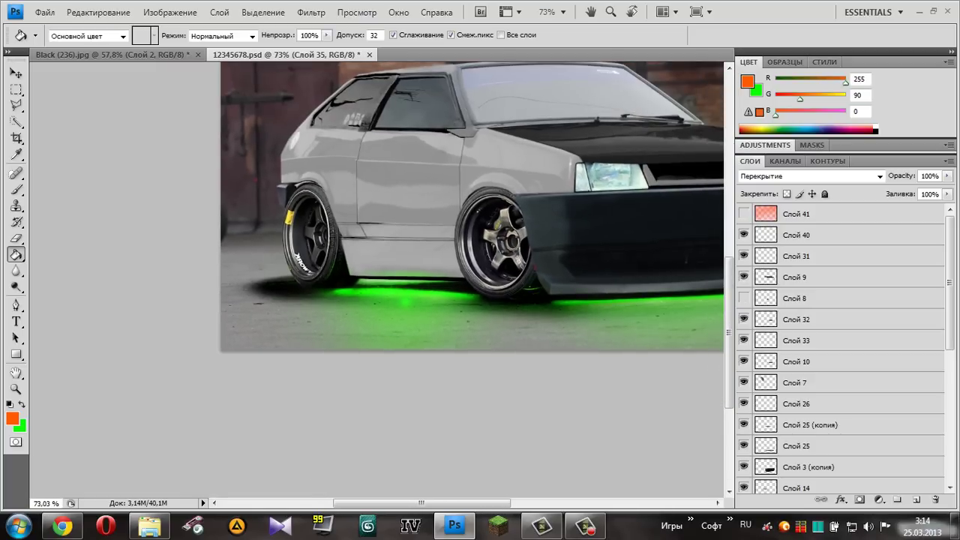
scroll(390, 210, "right", 1)
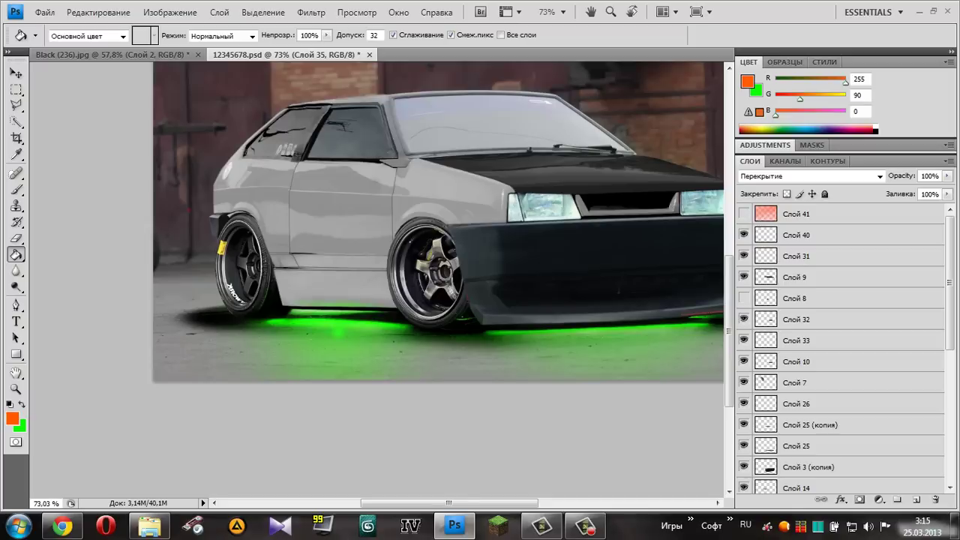
scroll(390, 210, "right", 2)
scroll(390, 210, "right", 1)
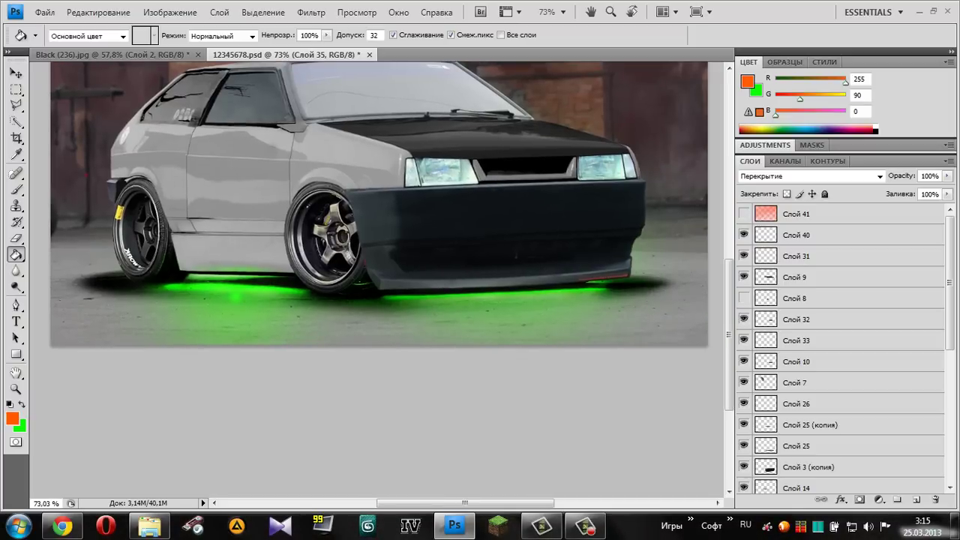
scroll(390, 210, "up", 1)
scroll(390, 210, "up", 1)
scroll(353, 308, "up", 1)
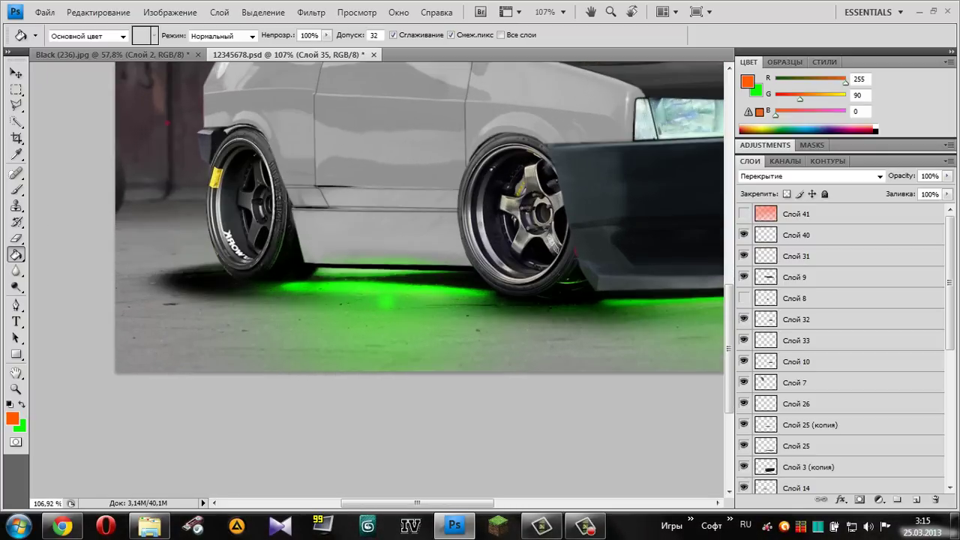
scroll(352, 307, "up", 2)
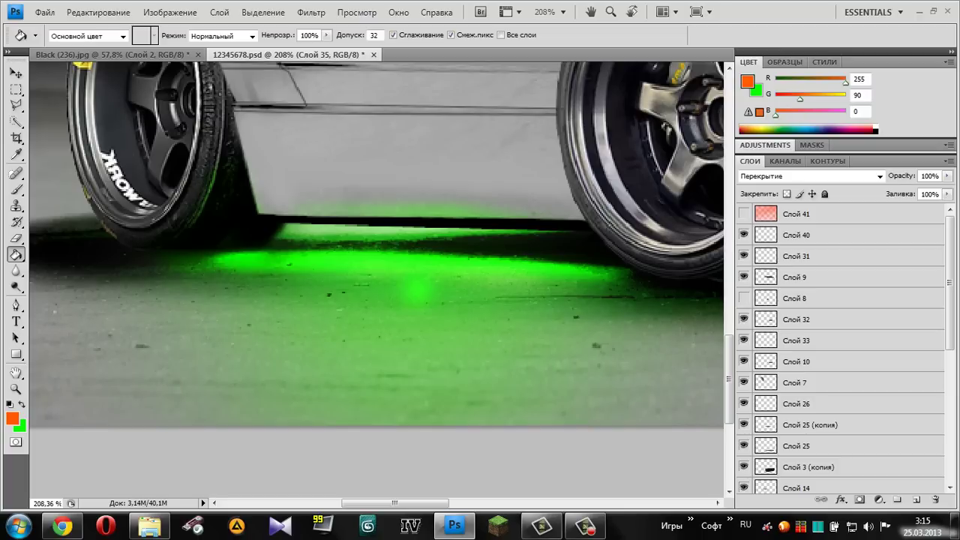
scroll(840, 352, "down", 2)
scroll(840, 352, "down", 2)
scroll(840, 352, "down", 2)
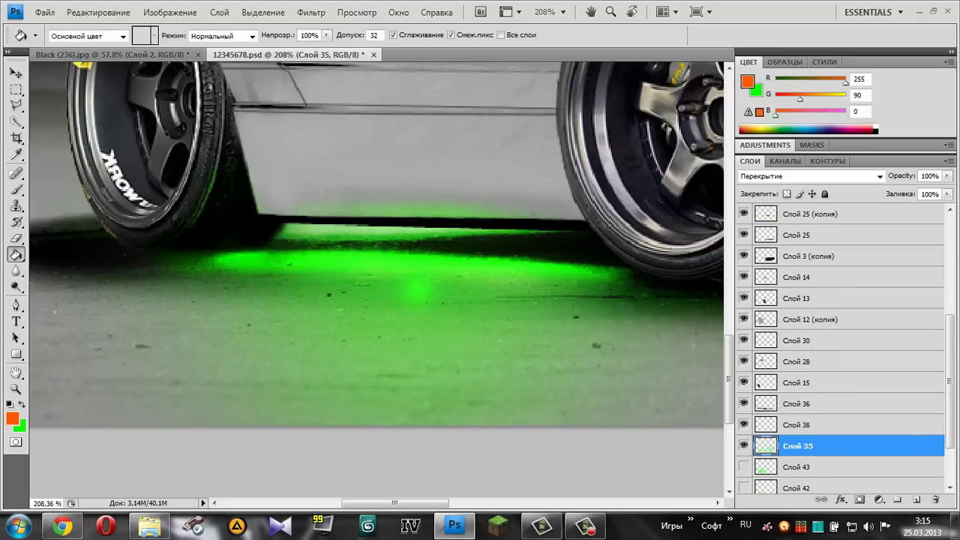
left_click(743, 445)
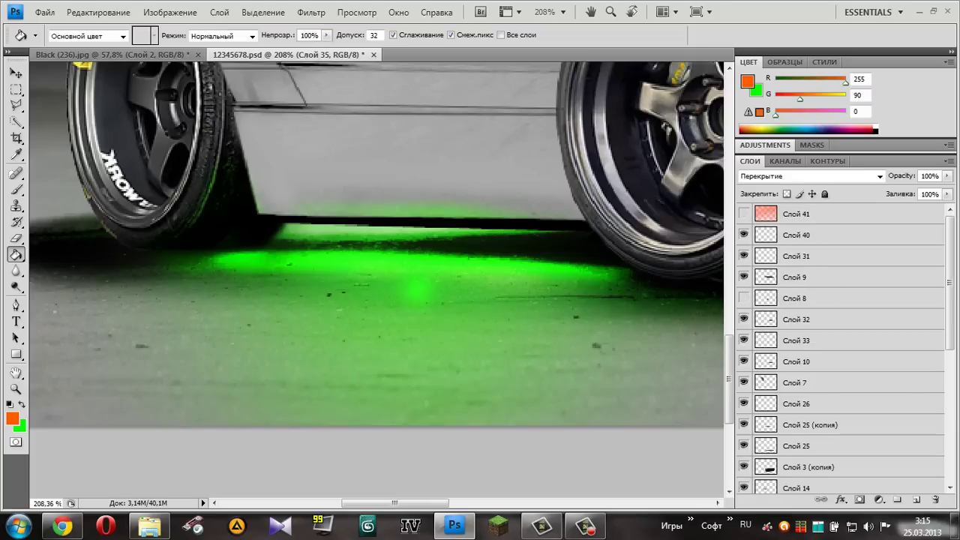
Show the red-orange Слой 41 tint and fit the whole car in the window.
left_click(743, 214)
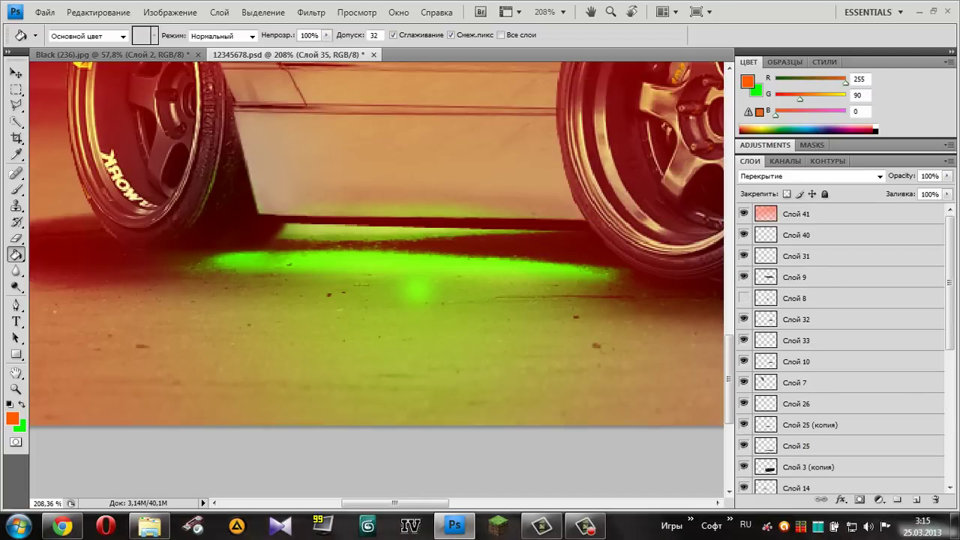
key("ctrl+0")
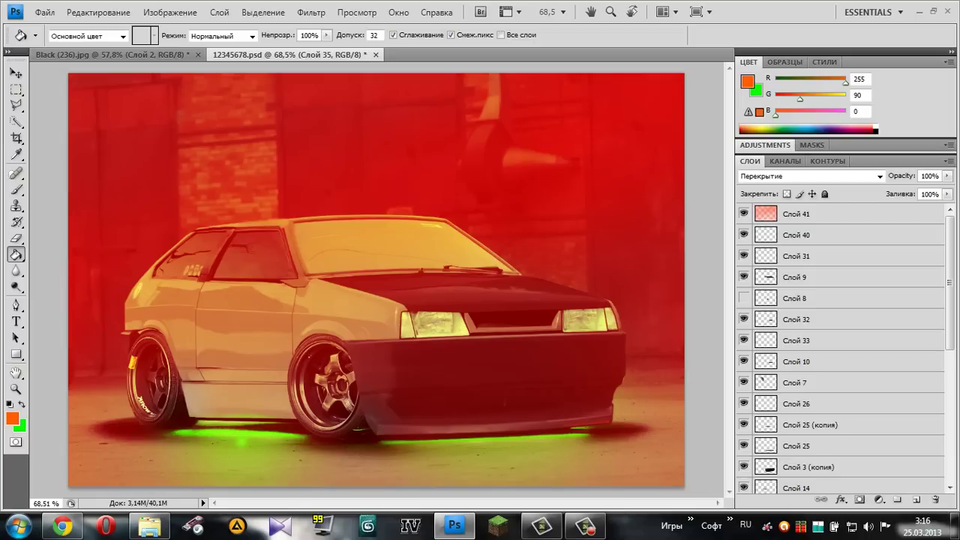
scroll(377, 279, "down", 1)
scroll(377, 280, "down", 1)
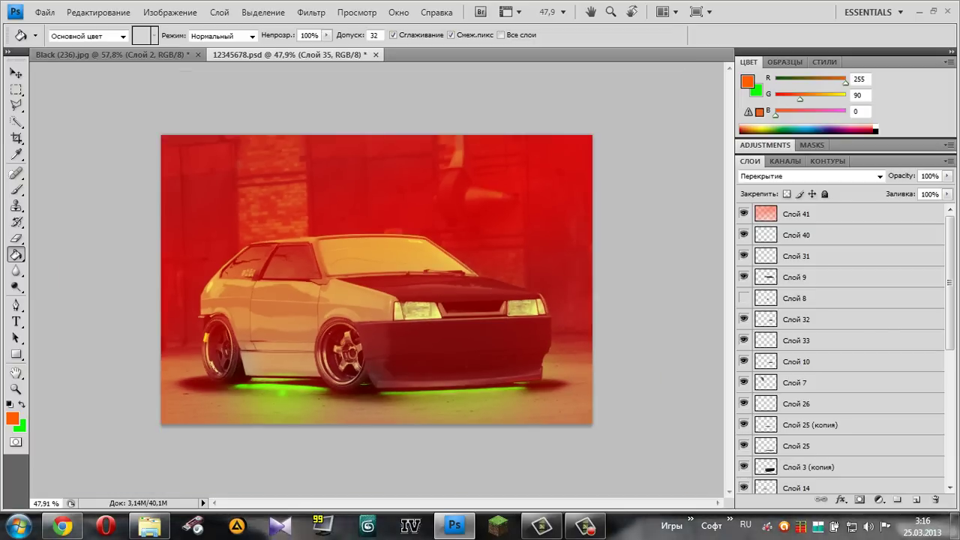
scroll(840, 349, "down", 3)
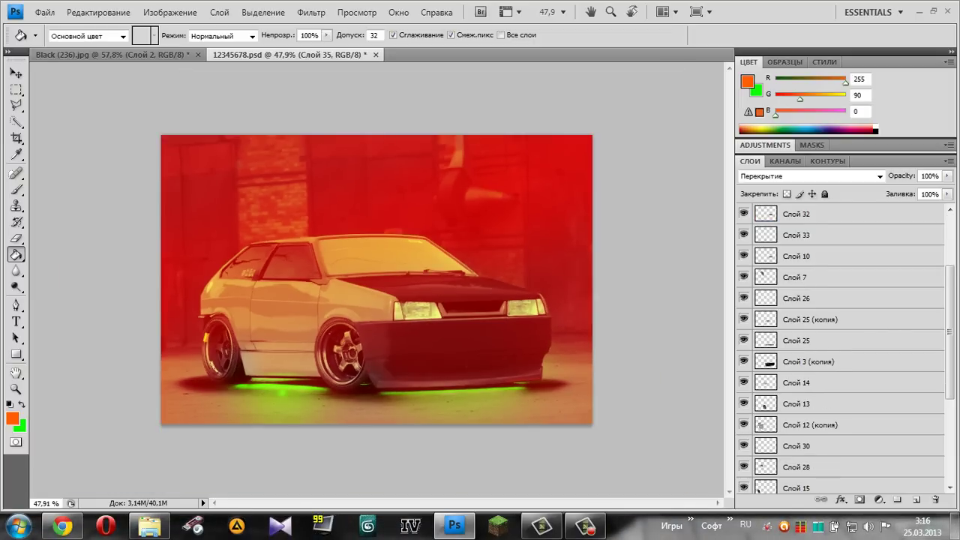
scroll(840, 349, "down", 3)
scroll(840, 349, "down", 3)
scroll(840, 348, "down", 3)
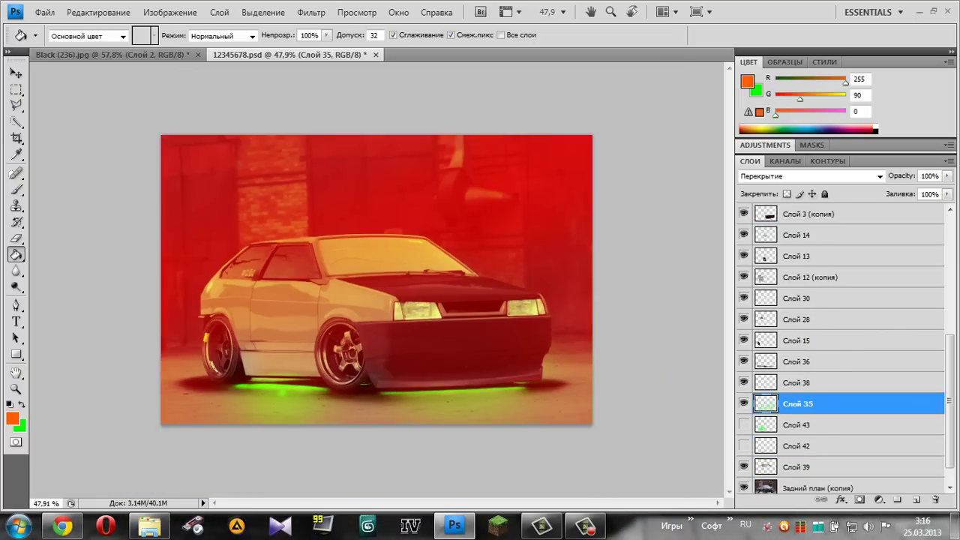
Toggle the Слой 35 green underglow repeatedly to compare, leaving it visible.
left_click(743, 404)
left_click(743, 403)
left_click(743, 404)
left_click(744, 403)
left_click(743, 403)
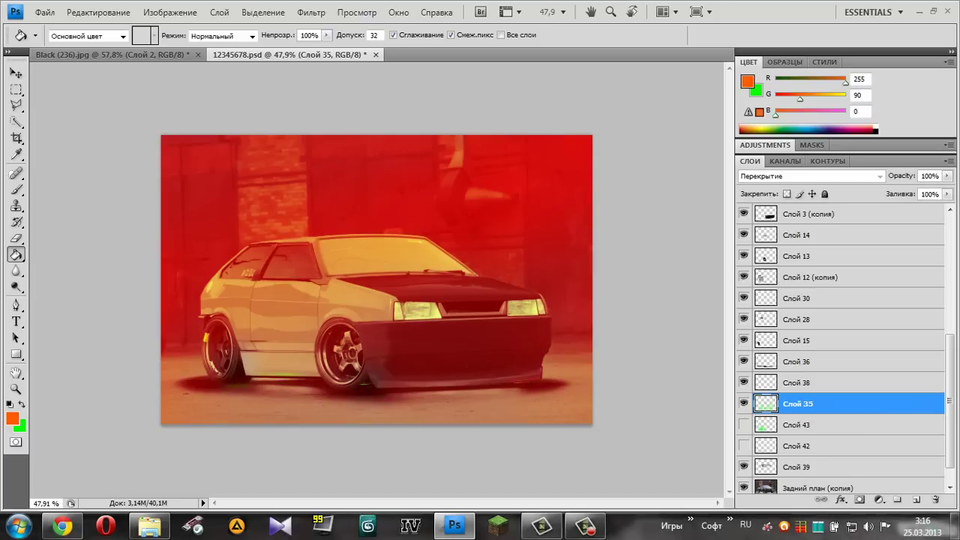
left_click(744, 404)
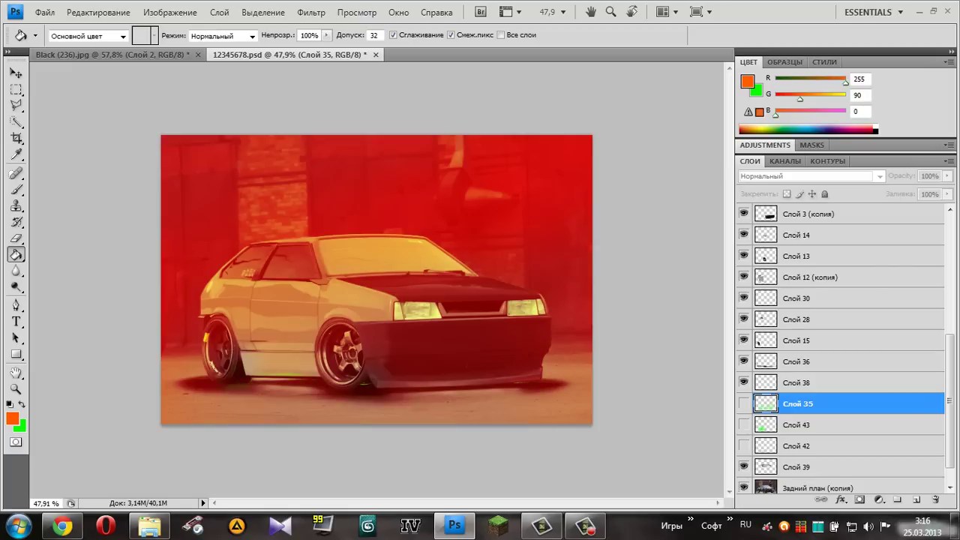
left_click(743, 404)
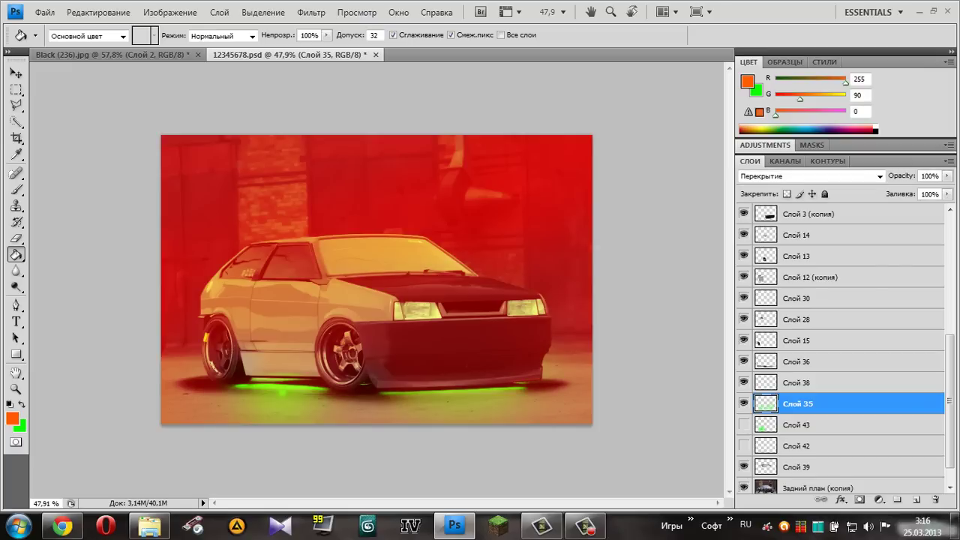
left_click(744, 404)
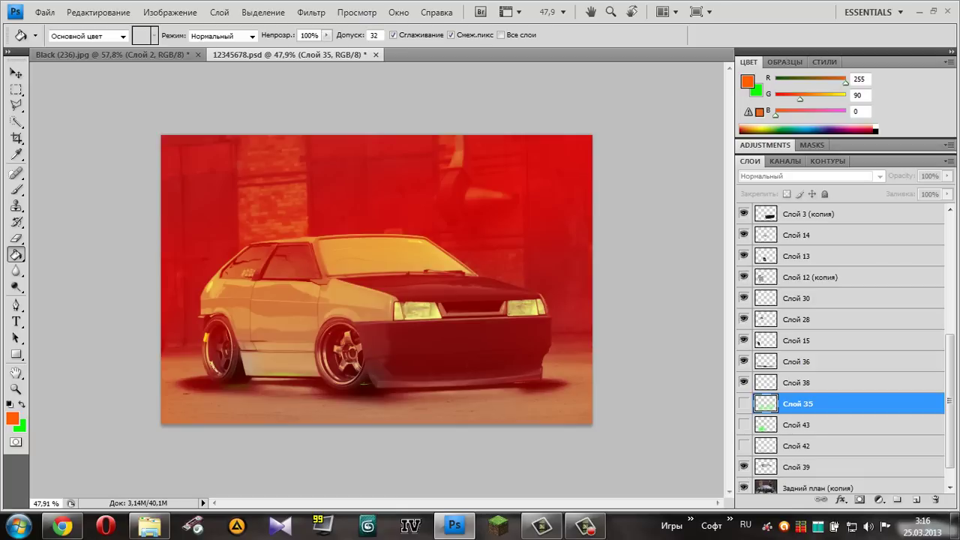
left_click(743, 404)
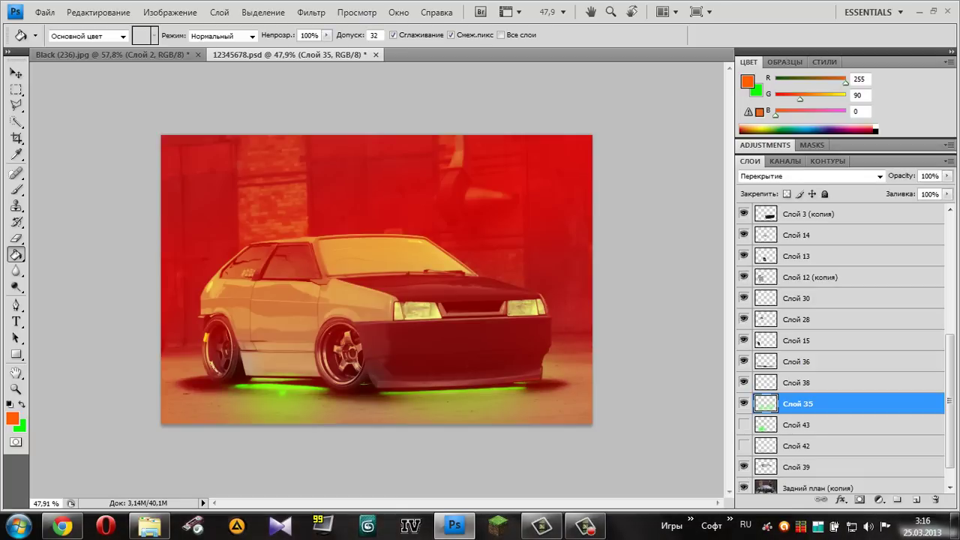
left_click(743, 404)
left_click(743, 403)
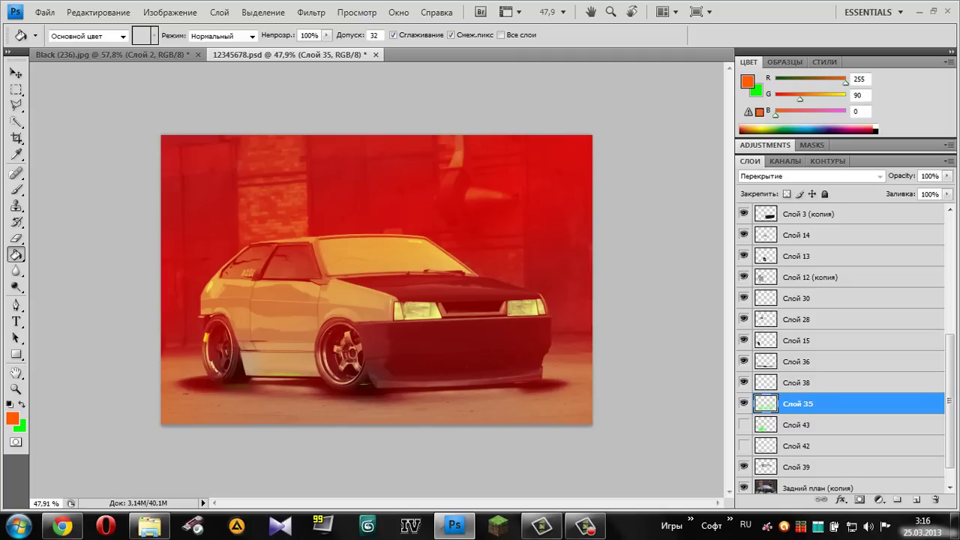
left_click(744, 404)
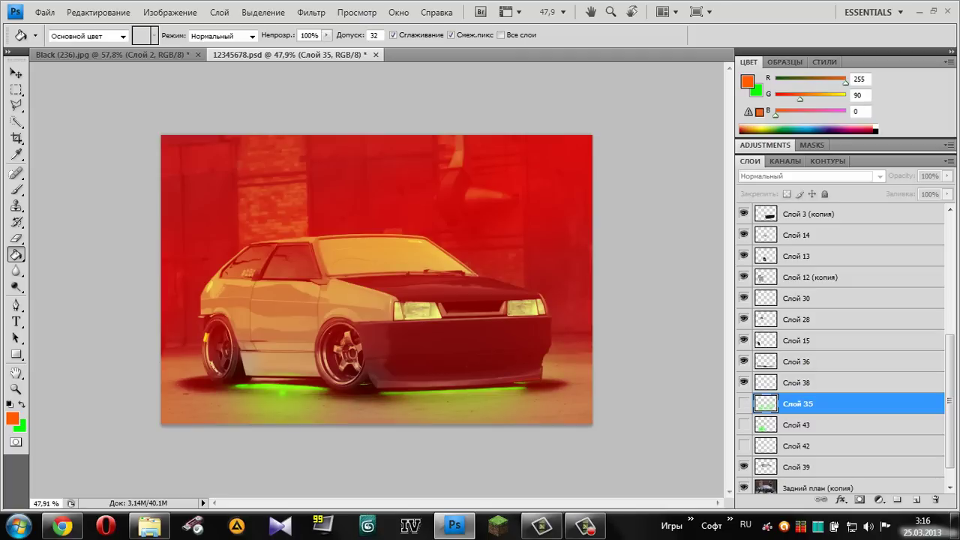
left_click(743, 403)
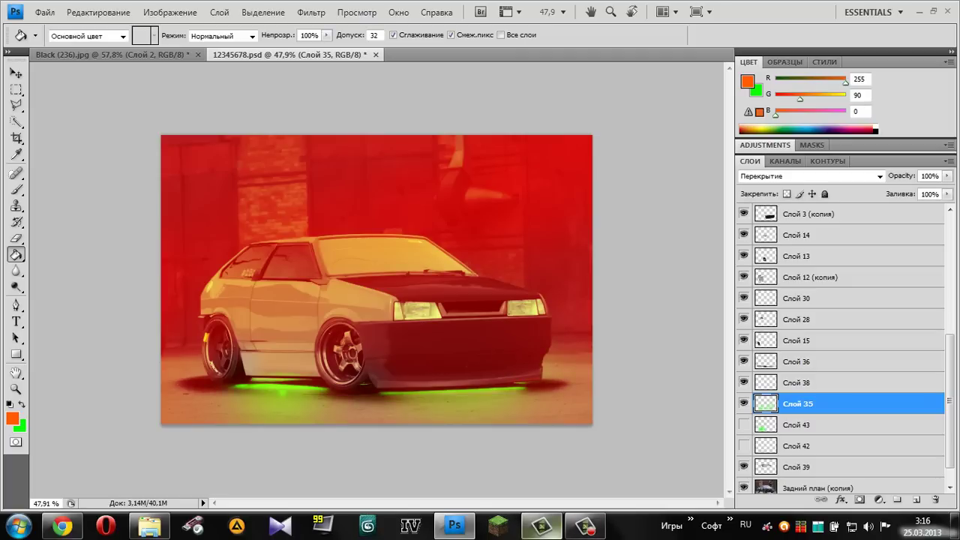
mouse_move(62, 526)
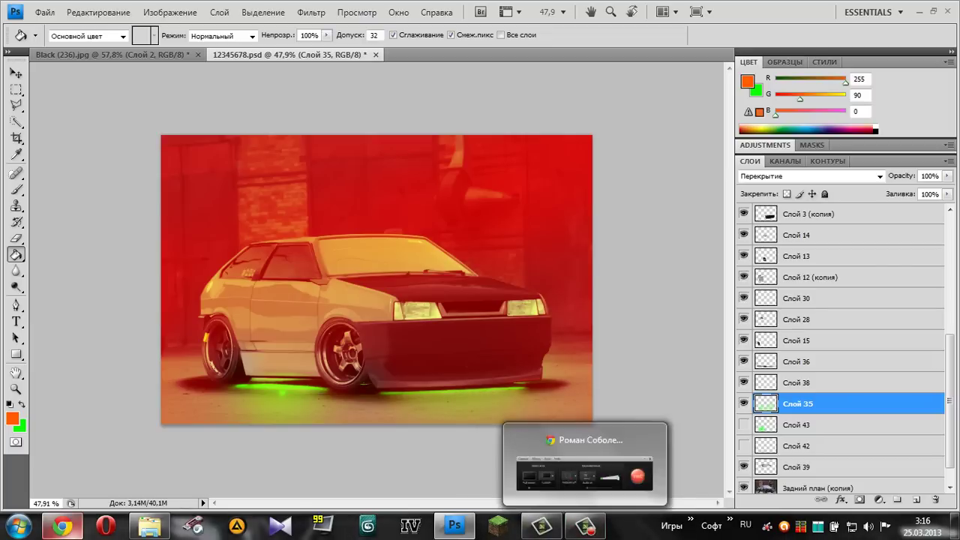
left_click(90, 453)
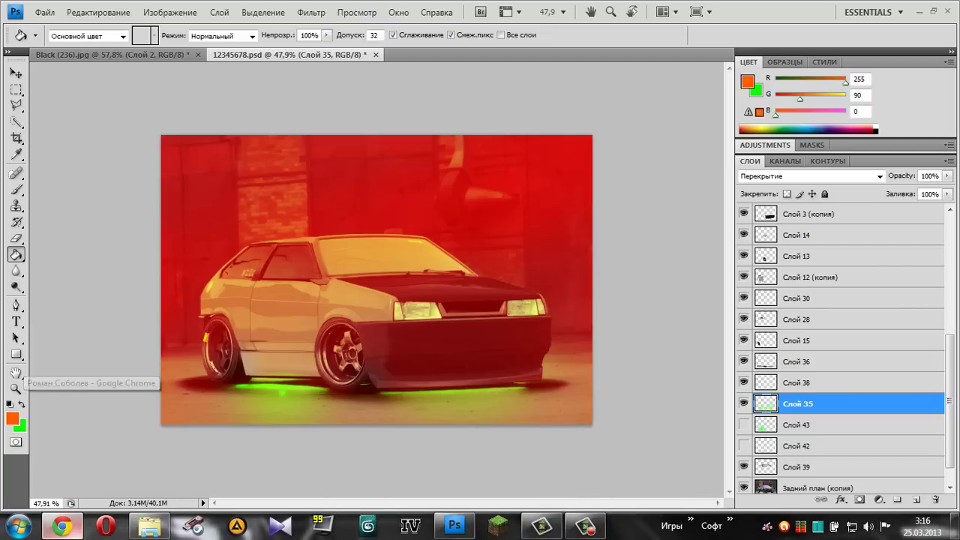
Open the VK music player, dismiss the Windows colour-scheme warning, and skip to another track.
mouse_move(147, 30)
left_mouse_down()
mouse_move(84, 30)
mouse_move(147, 30)
left_mouse_up()
left_click(120, 30)
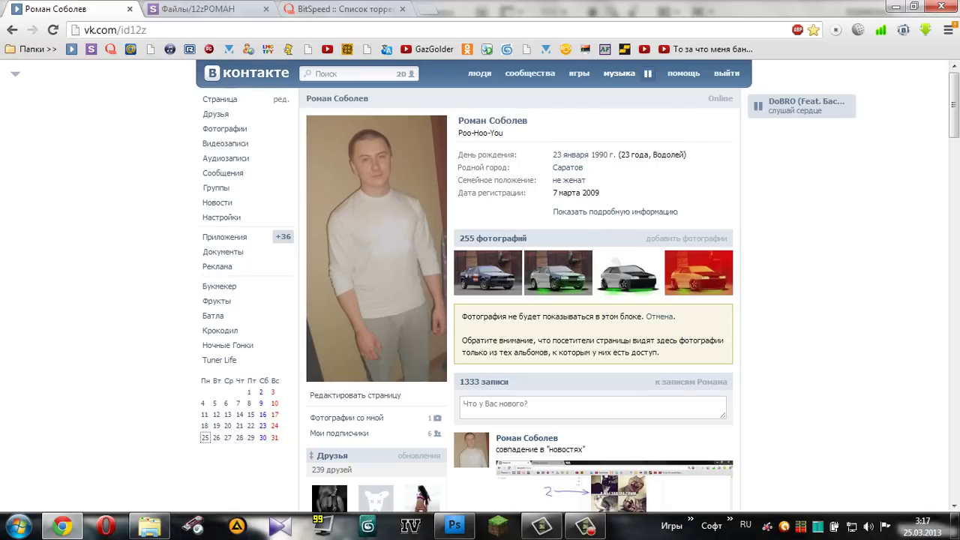
left_click(801, 105)
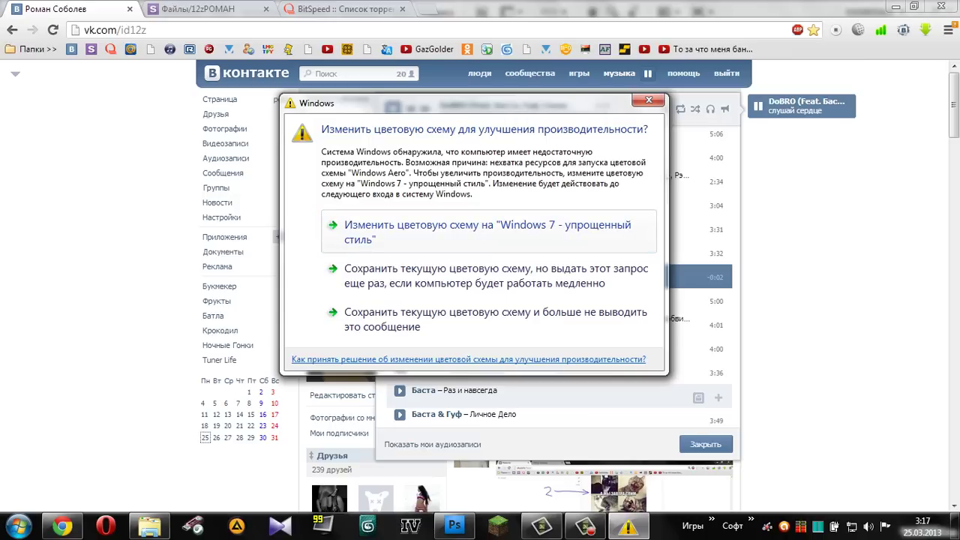
left_click(487, 276)
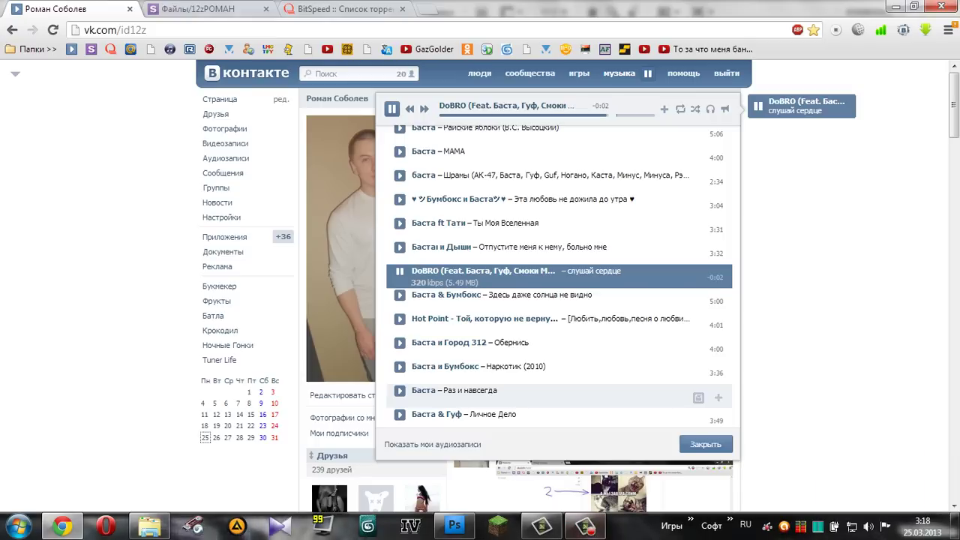
left_click(455, 525)
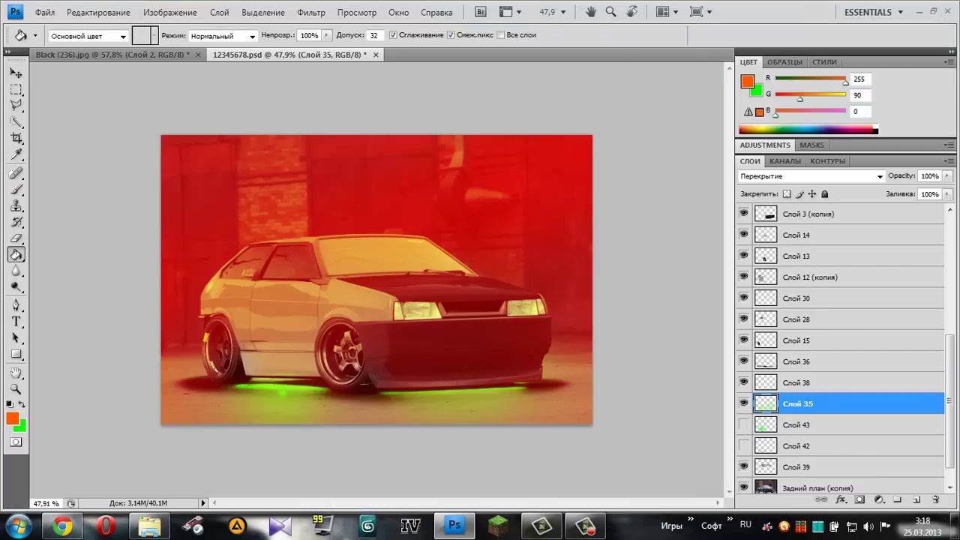
Close 12345678.psd, answering its save prompt, and cancel closing Black (236).jpg.
left_click(947, 11)
left_click(482, 205)
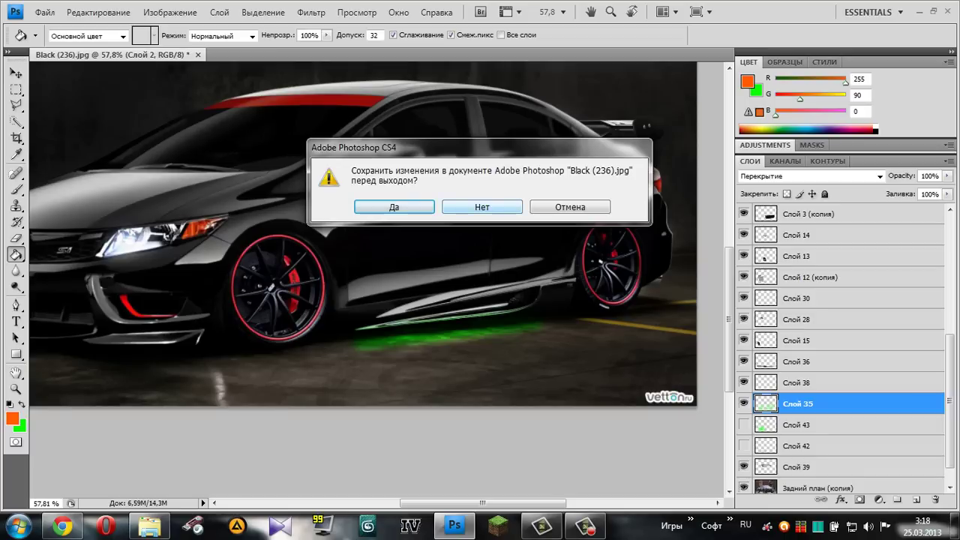
left_click(570, 207)
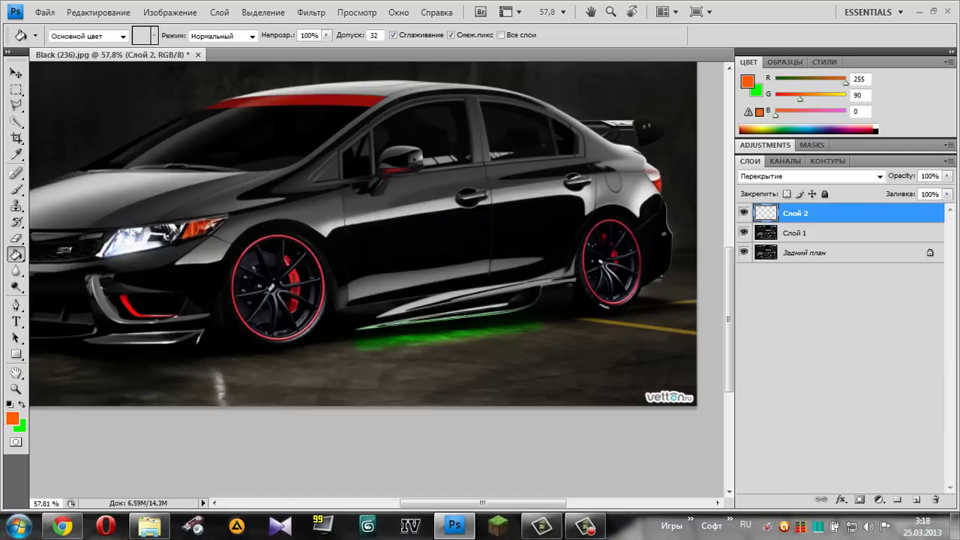
Fit the whole black car photo in view, then quit Photoshop without saving it.
key("ctrl+0")
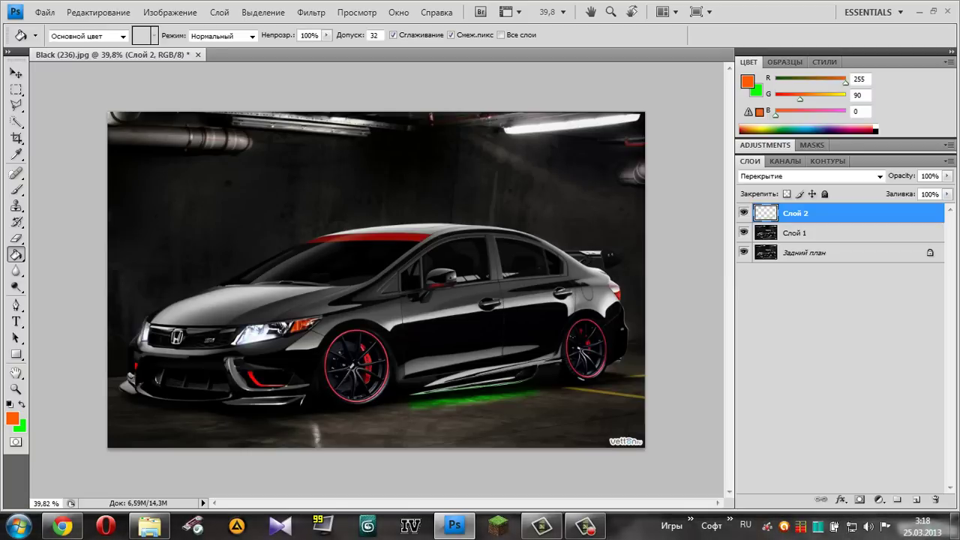
left_click(948, 11)
left_click(482, 207)
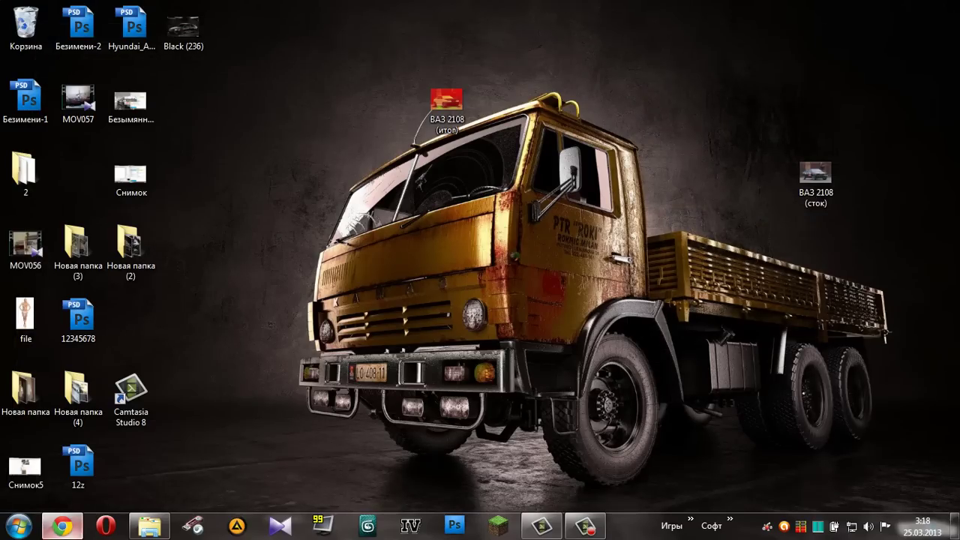
left_click(62, 526)
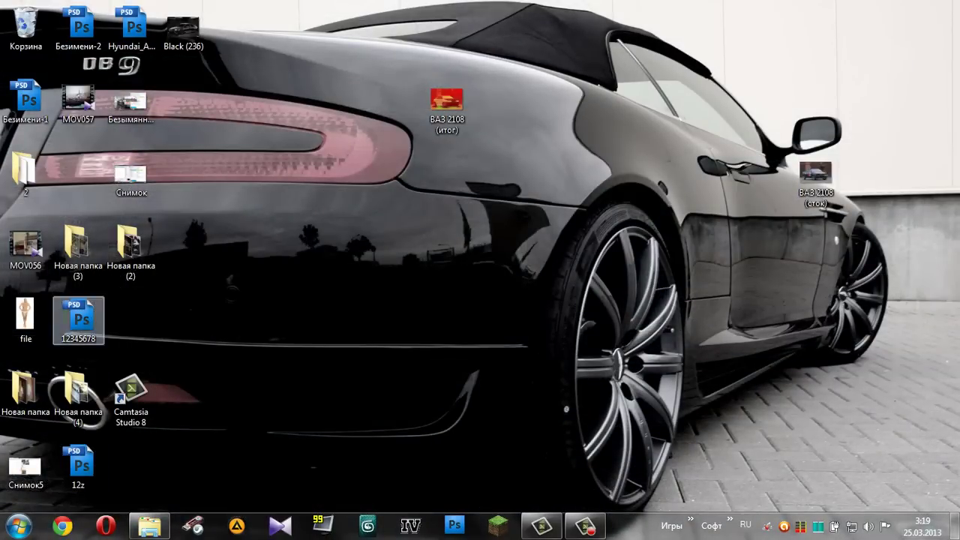
Preview Black (31) from Новая папка (2), close the viewer and folder, and launch Photoshop.
double_click(131, 251)
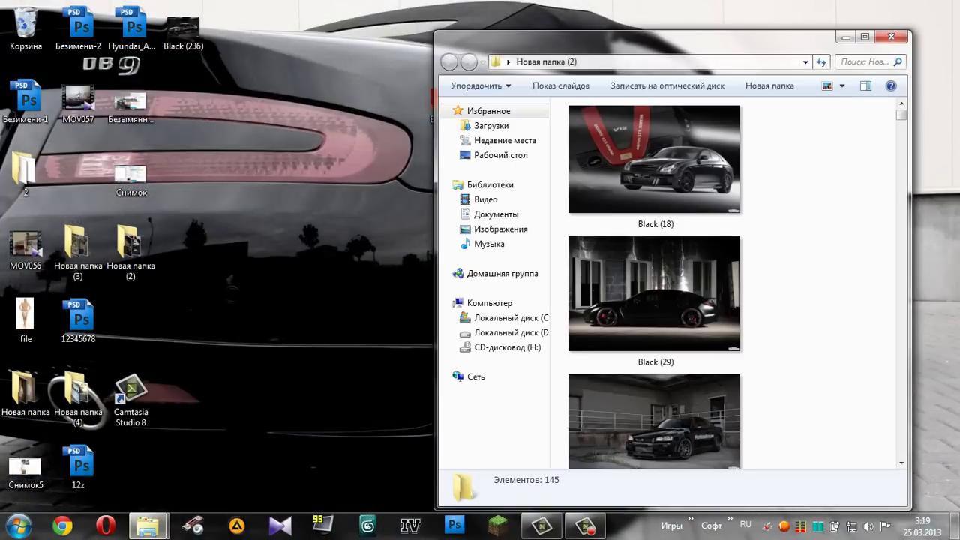
key("super+Up")
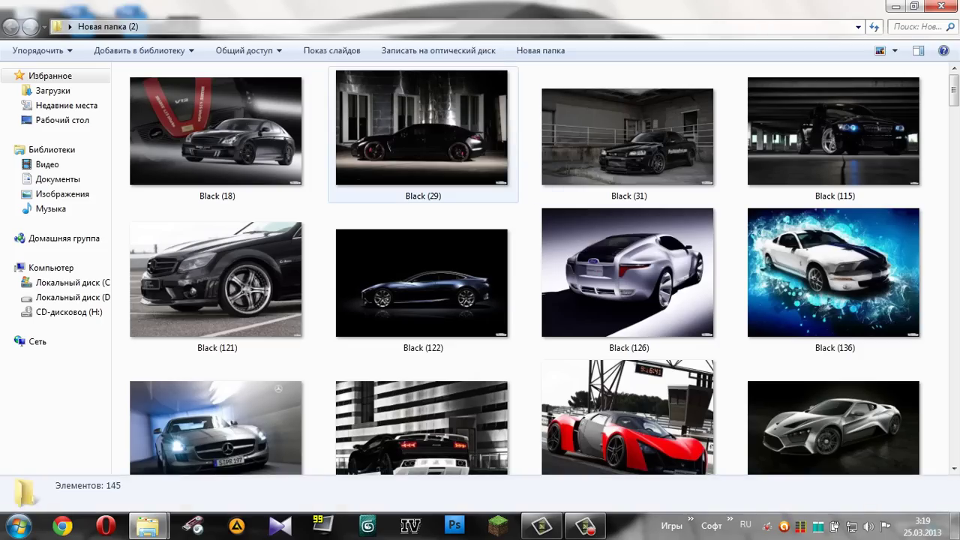
left_click(627, 139)
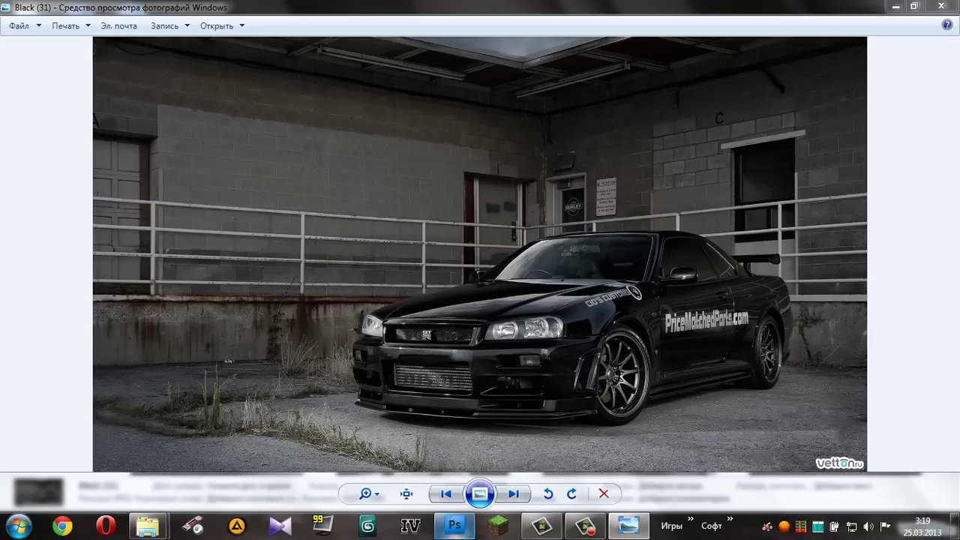
right_click(629, 525)
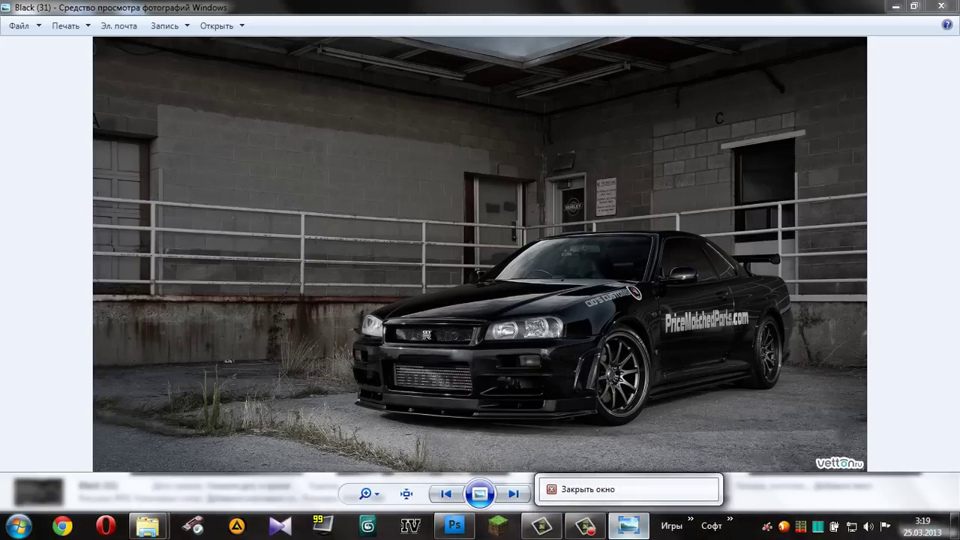
left_click(600, 485)
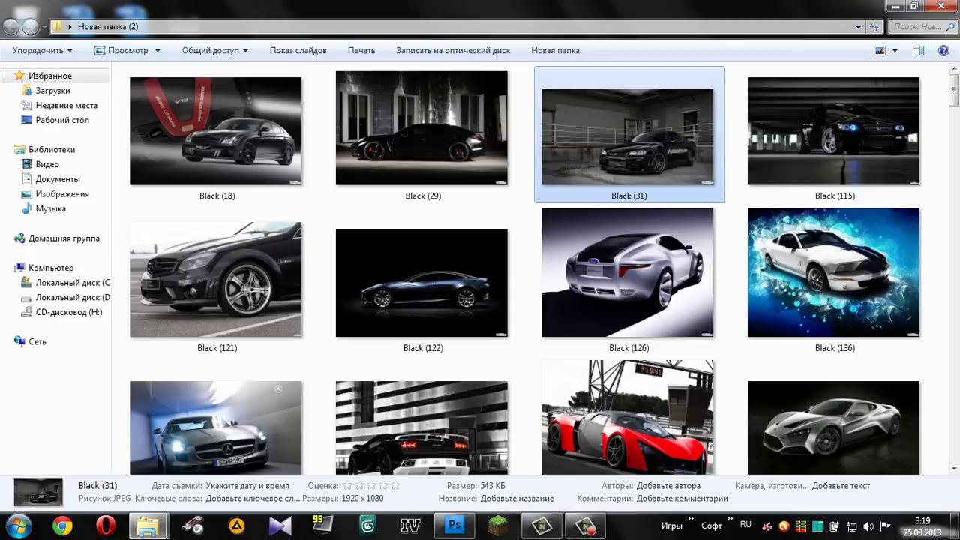
left_click(942, 5)
left_click(454, 525)
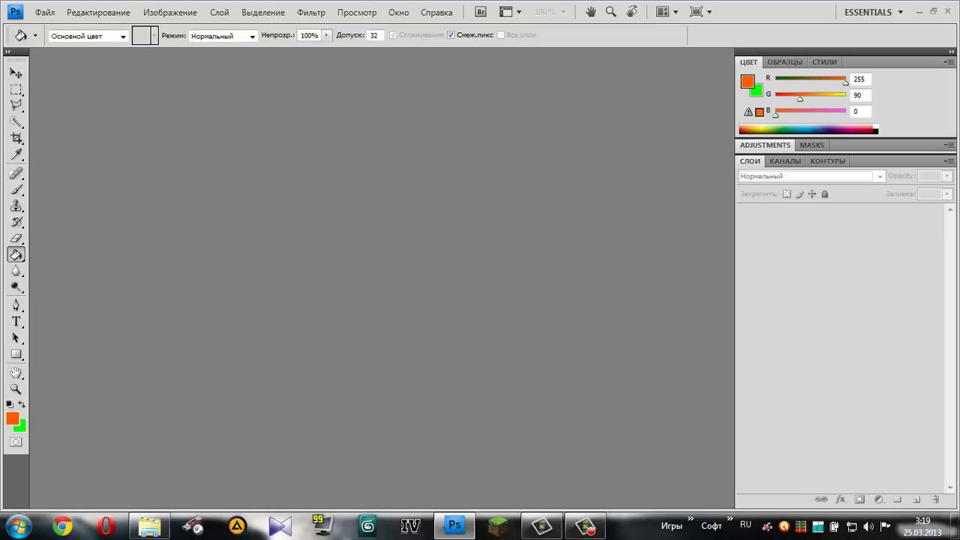
Open Black (31) in Photoshop by dragging it from Новая папка (2) onto Photoshop.
left_click(150, 526)
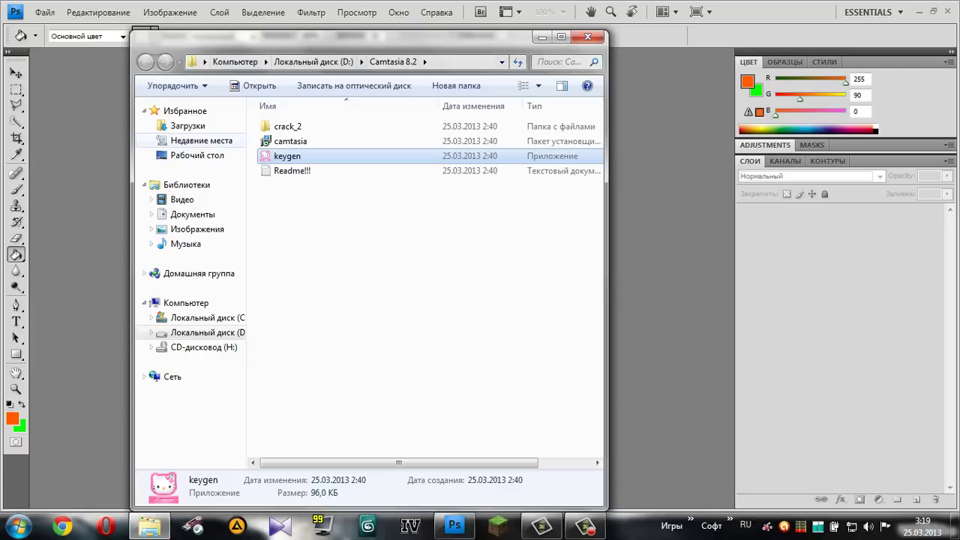
left_click(587, 37)
left_click(919, 12)
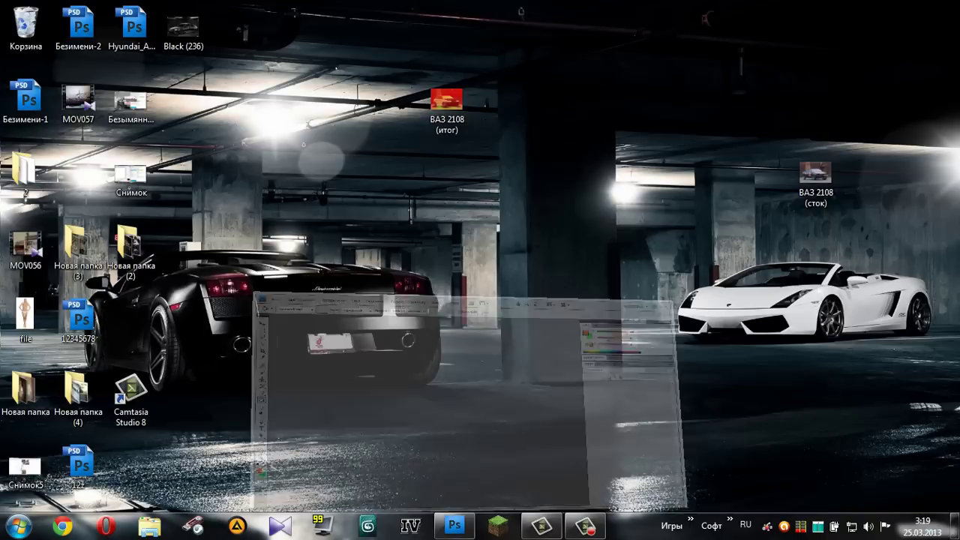
double_click(128, 244)
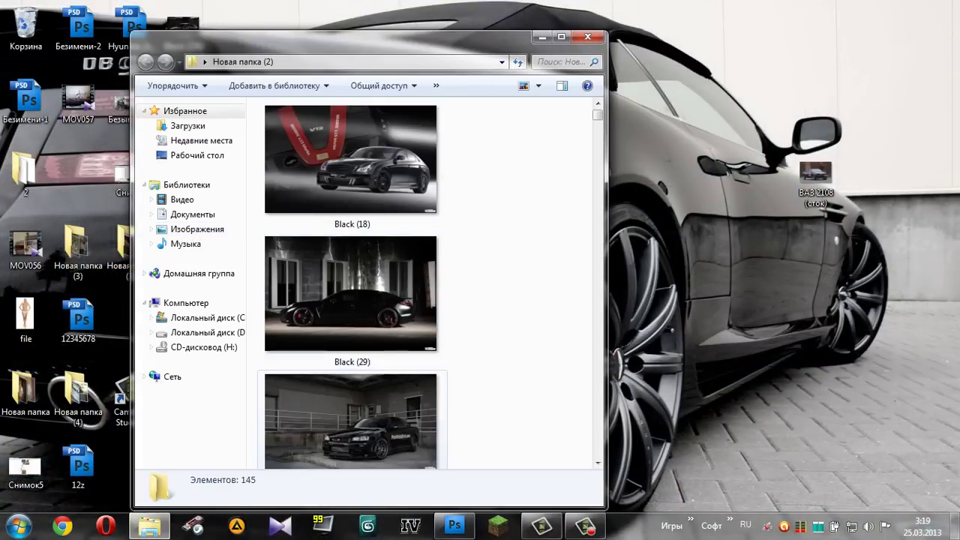
mouse_move(405, 442)
left_mouse_down()
mouse_move(450, 516)
mouse_move(495, 300)
left_mouse_up()
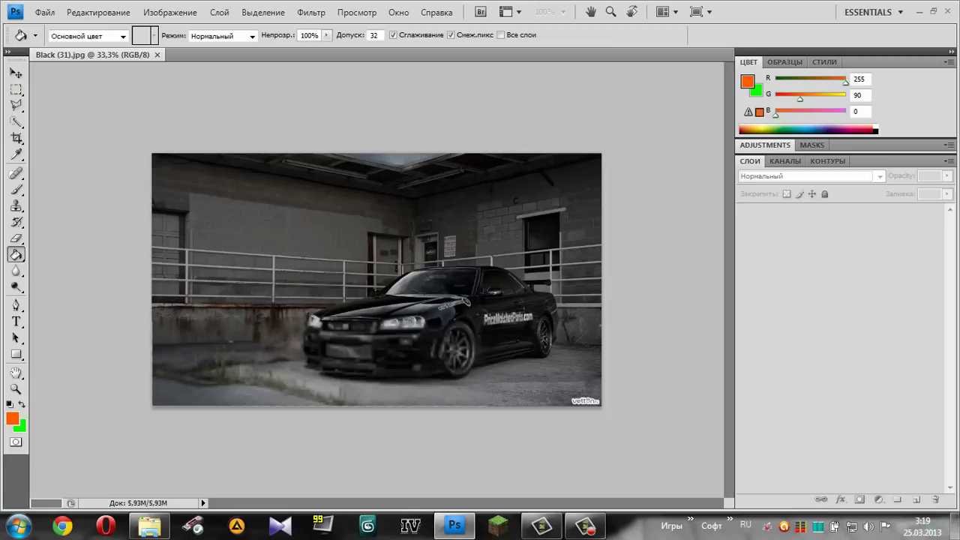
Zoom in on the side skirt and dodge the ground beneath it with four strokes.
key("ctrl+0")
scroll(375, 277, "up", 1)
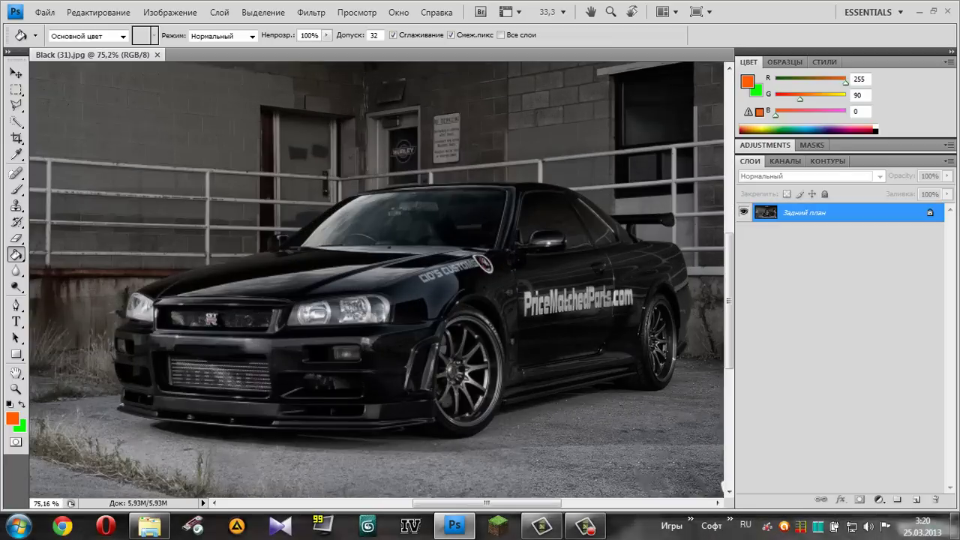
scroll(375, 277, "up", 1)
scroll(375, 278, "up", 2)
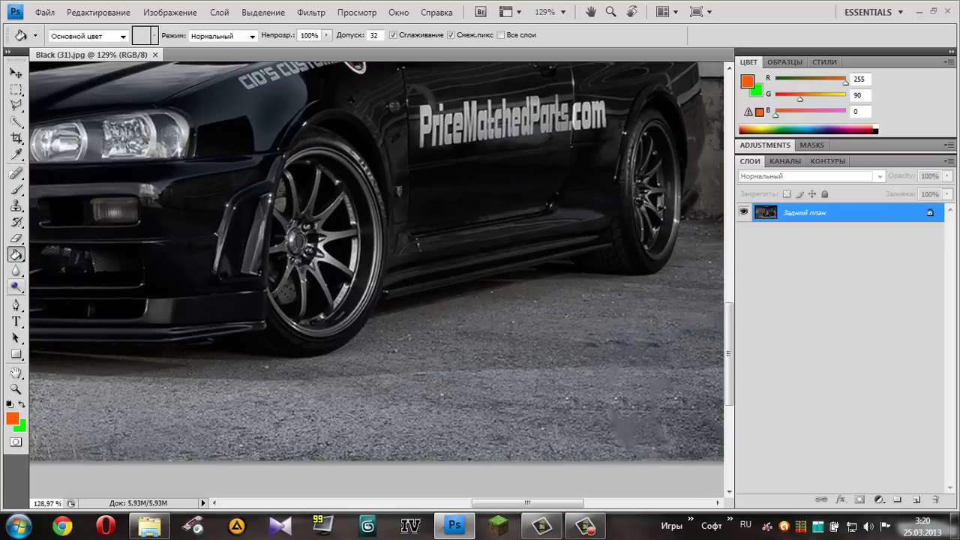
left_click(16, 285)
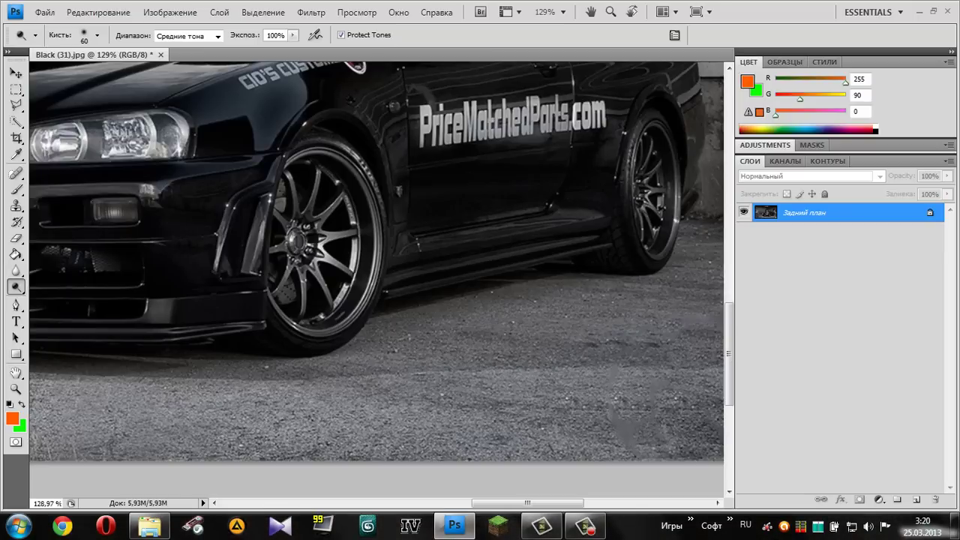
mouse_move(395, 310)
left_mouse_down()
mouse_move(551, 310)
mouse_move(393, 325)
left_mouse_up()
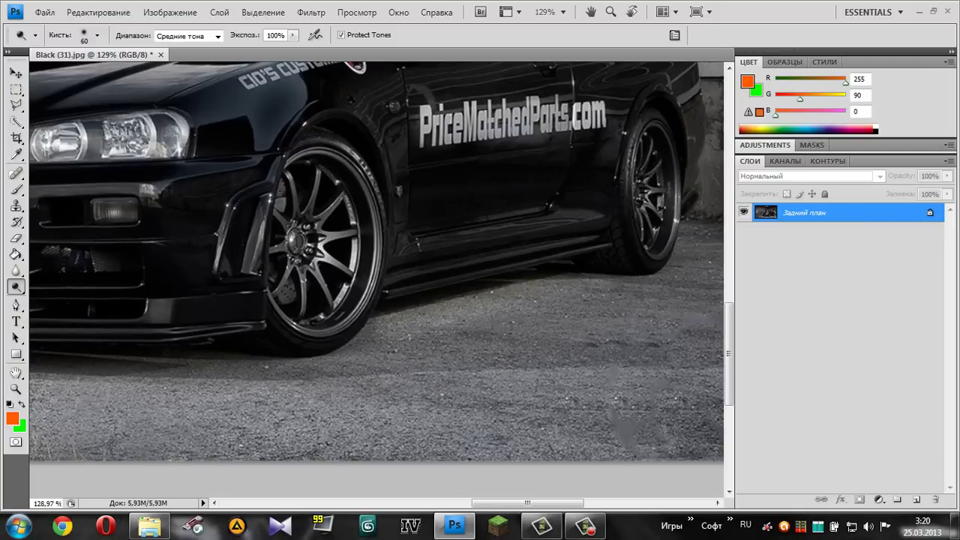
left_click_drag(577, 300, 394, 324)
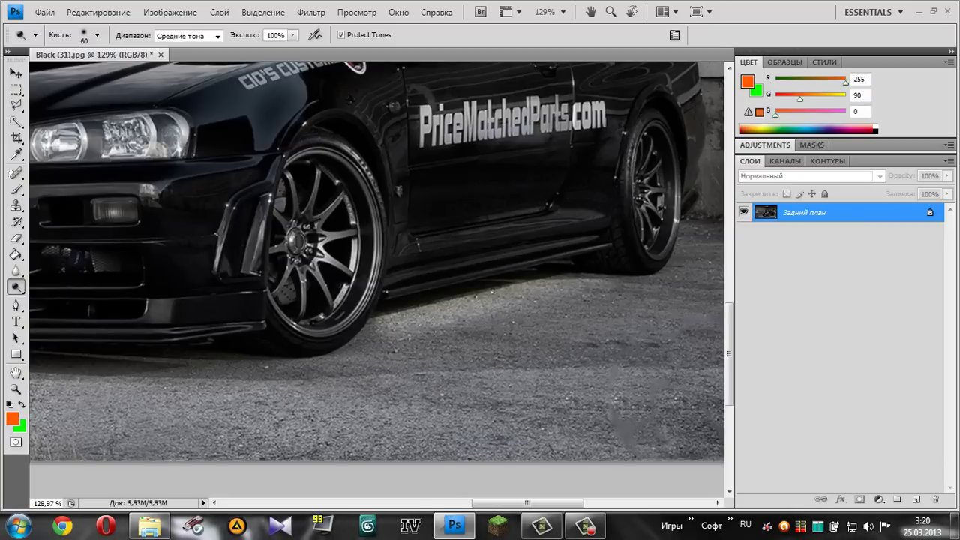
left_click_drag(592, 298, 390, 327)
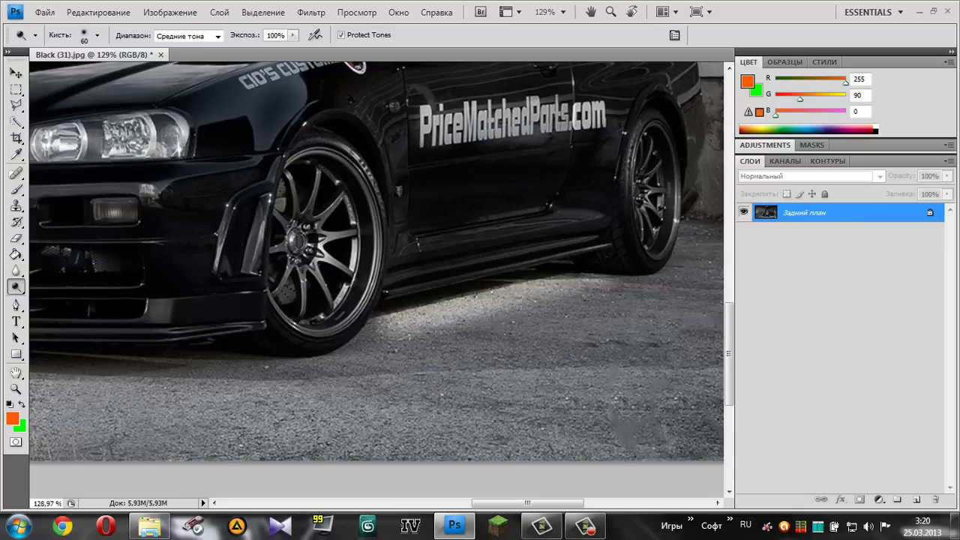
left_click_drag(593, 299, 390, 325)
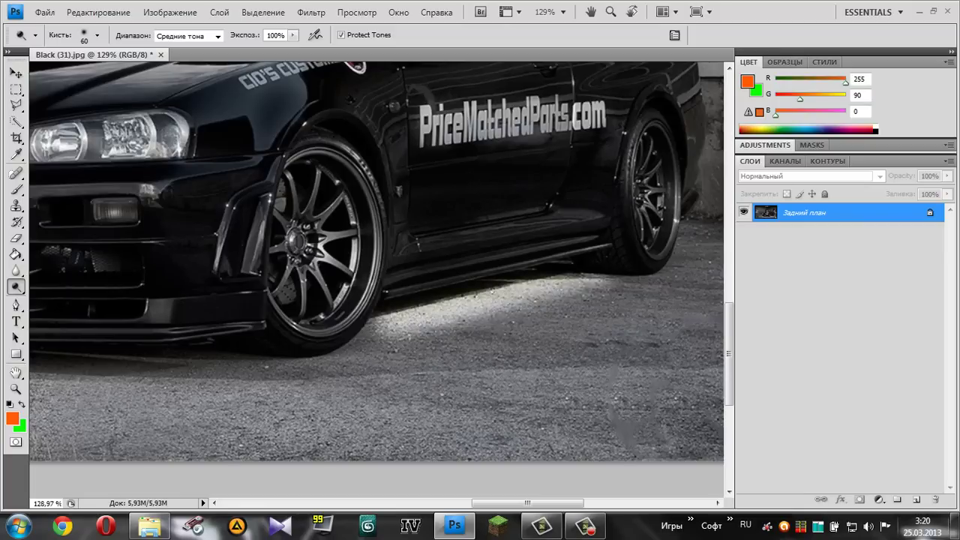
On a new layer, paint green brush strokes beneath the side skirt and near the rear wheel.
left_click(917, 499)
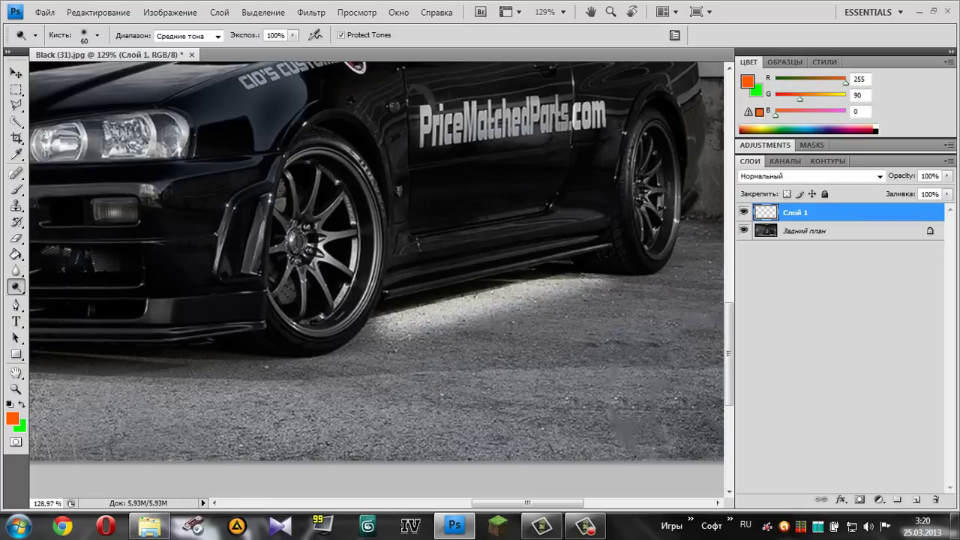
key("b")
key("x")
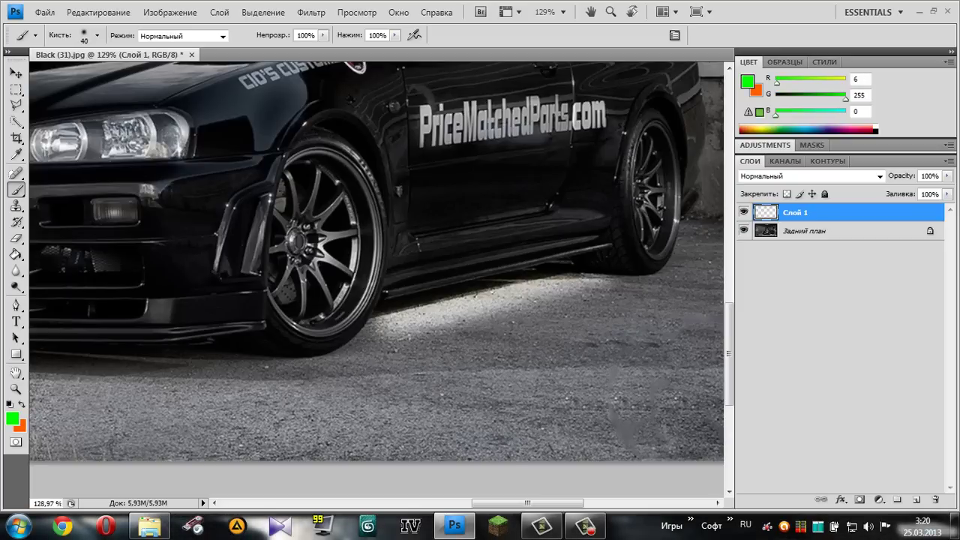
left_click(569, 280)
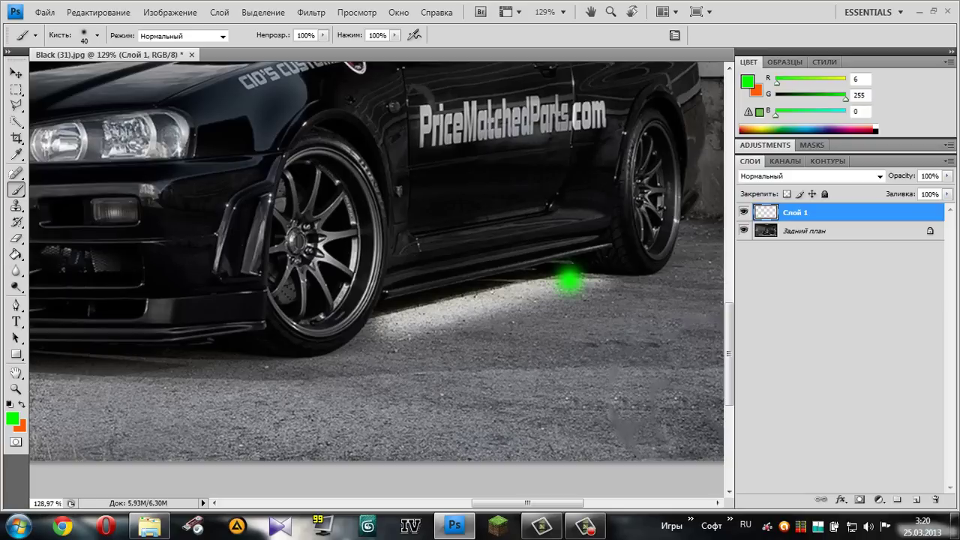
left_click(401, 313, "shift")
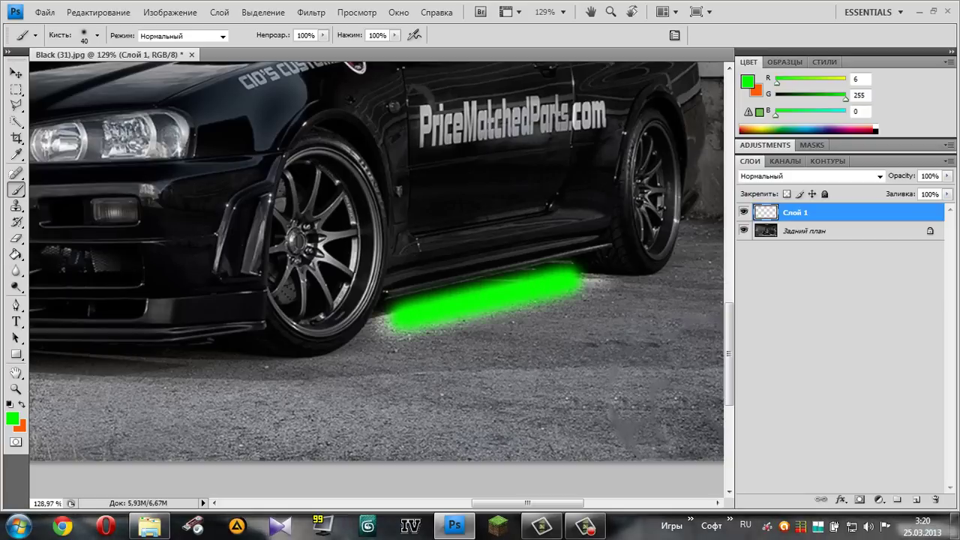
mouse_move(608, 258)
left_mouse_down()
mouse_move(615, 262)
mouse_move(581, 261)
left_mouse_up()
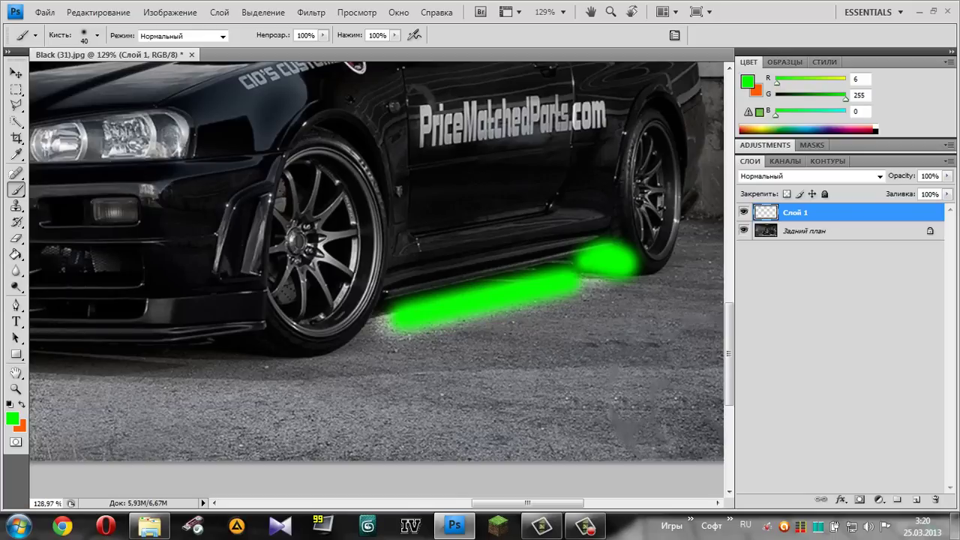
Set the green layer's blend mode to Перекрытие (Overlay).
left_click(879, 176)
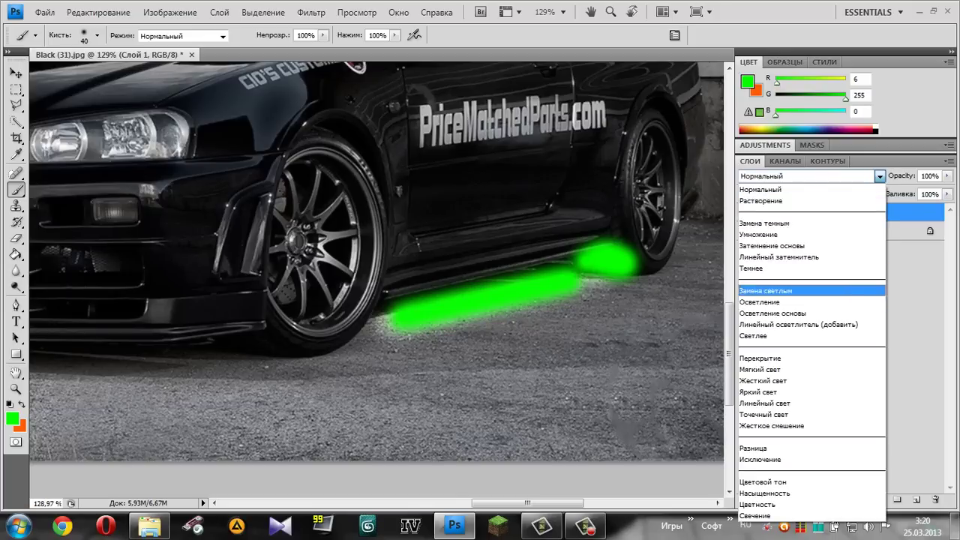
left_click(772, 358)
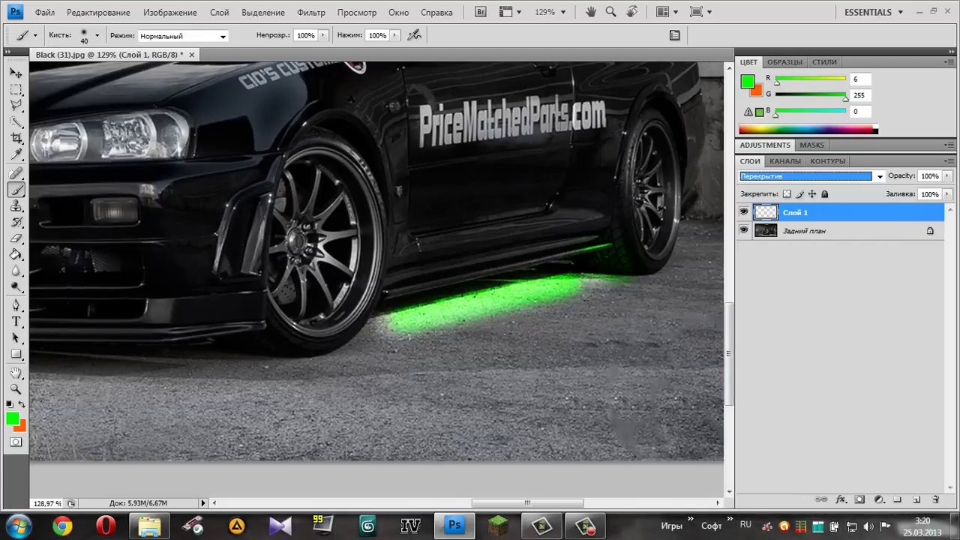
key("Return")
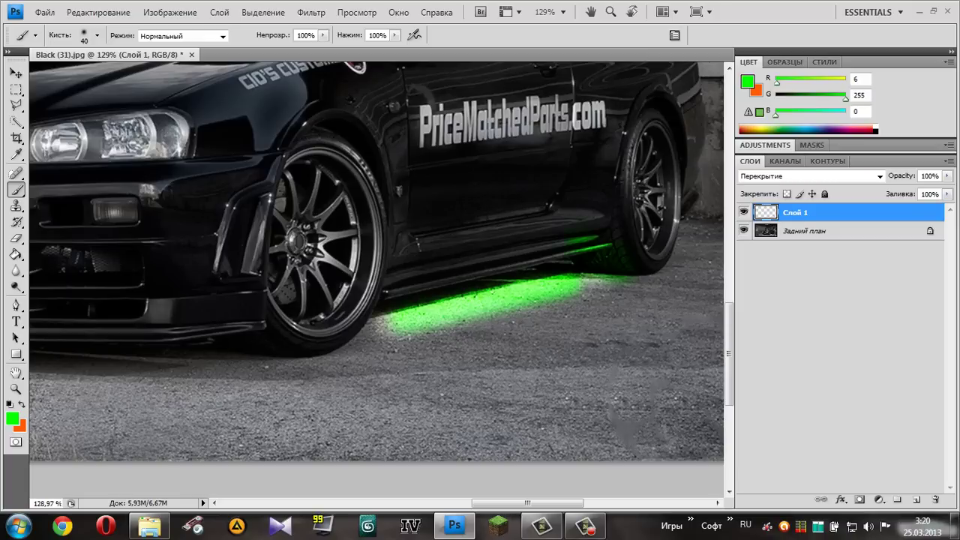
key("e")
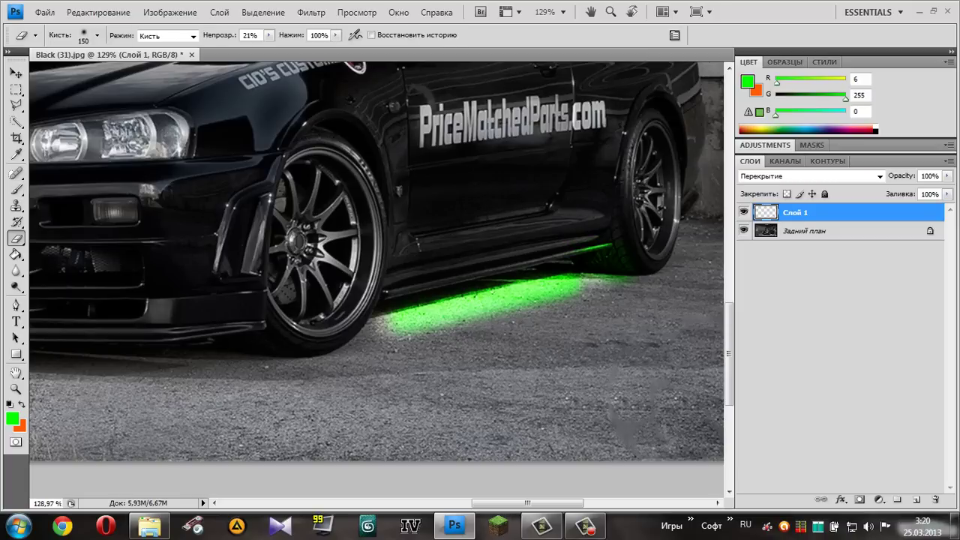
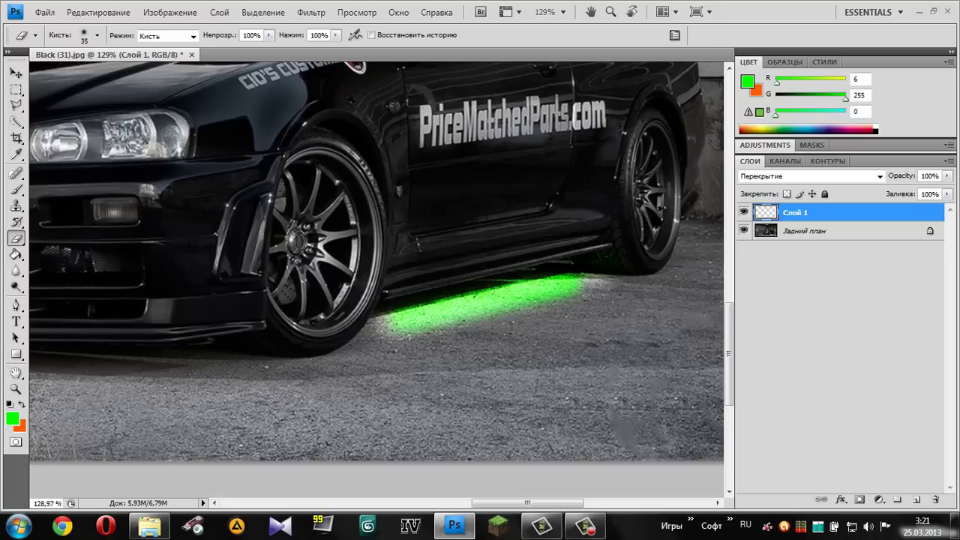
Hide the first green glow layer (Слой 1) and add a new empty layer, Слой 2.
left_click(743, 213)
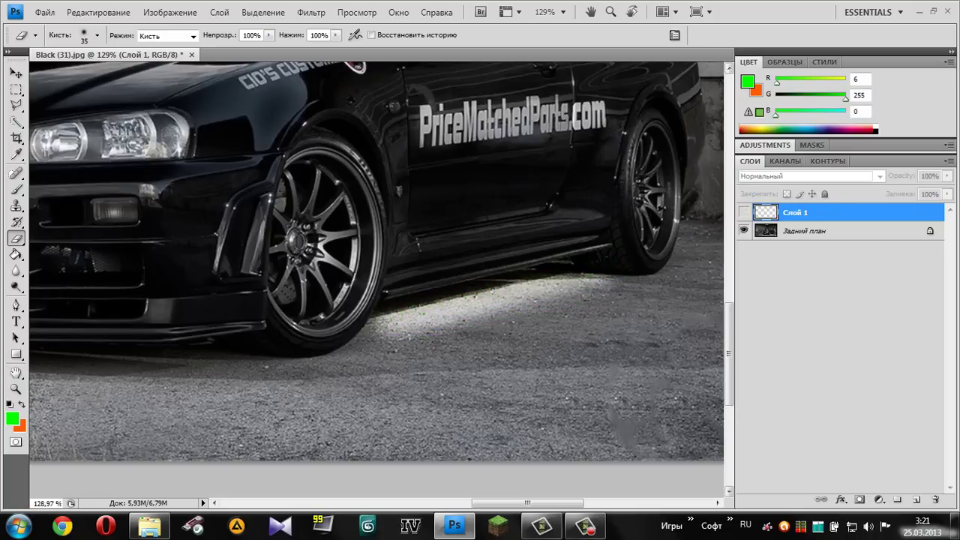
key("b")
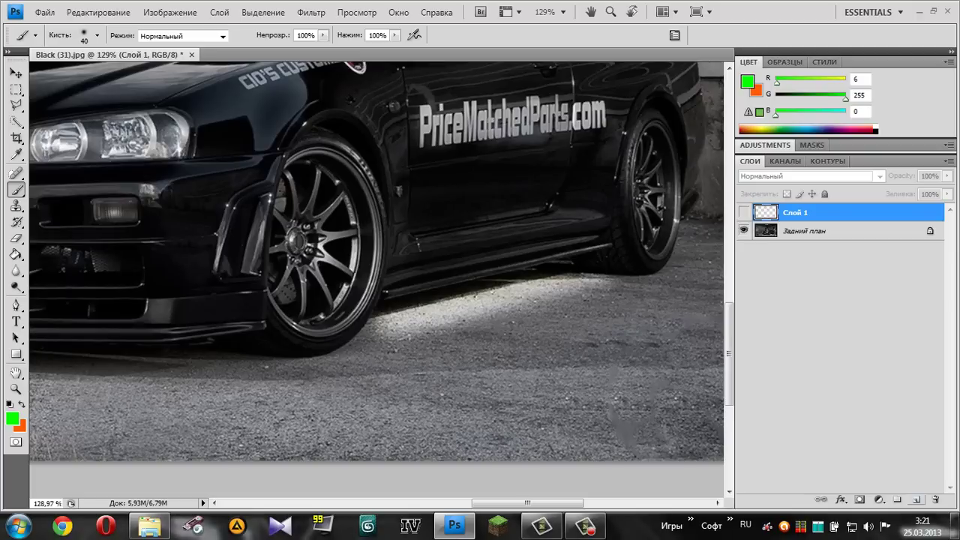
left_click(917, 499)
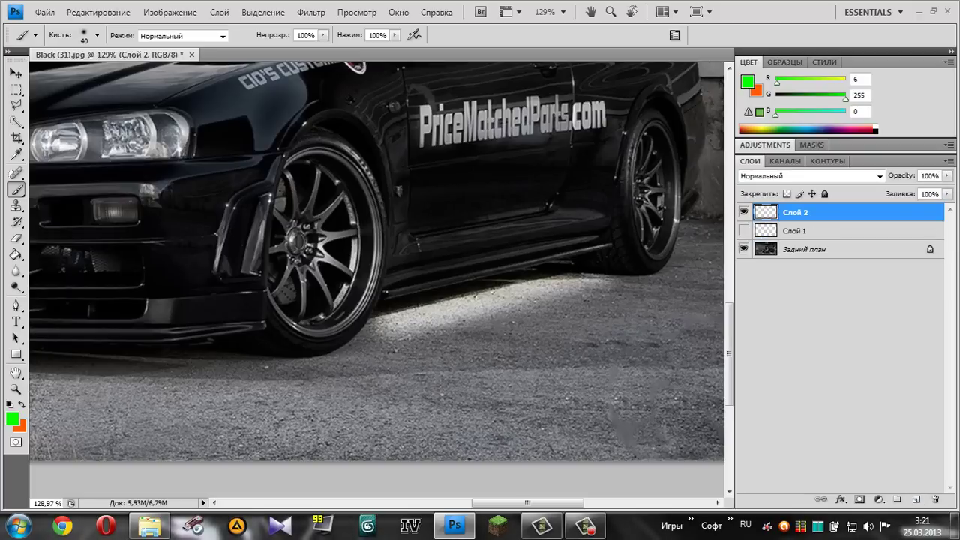
scroll(375, 262, "up", 3)
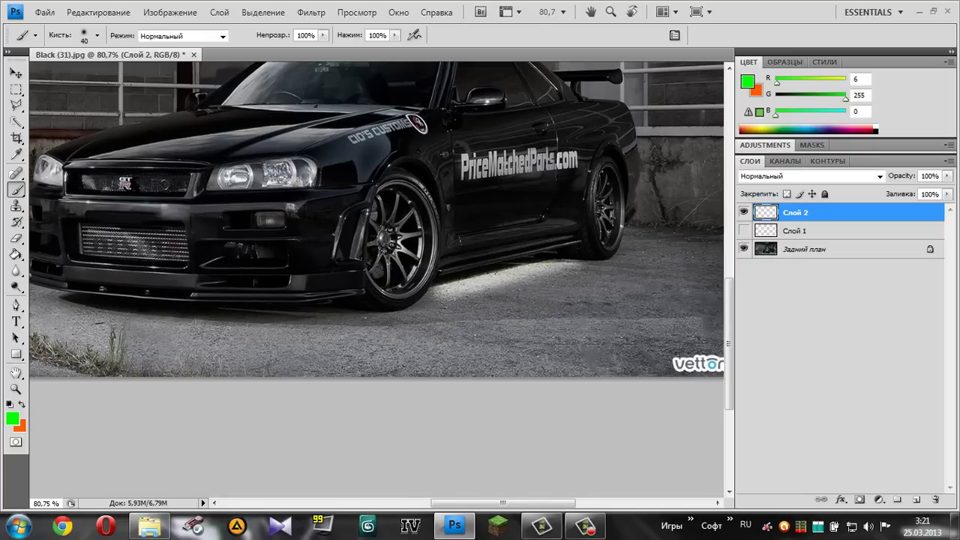
Select a large rectangle over the car's front and paint it solid green with a 300 px brush.
key("m")
left_click_drag(566, 315, 556, 375)
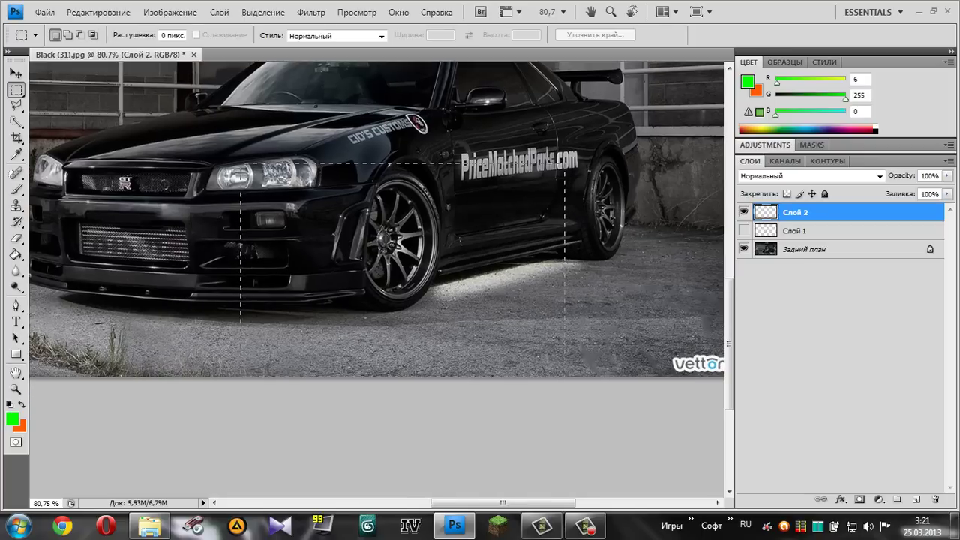
key("b")
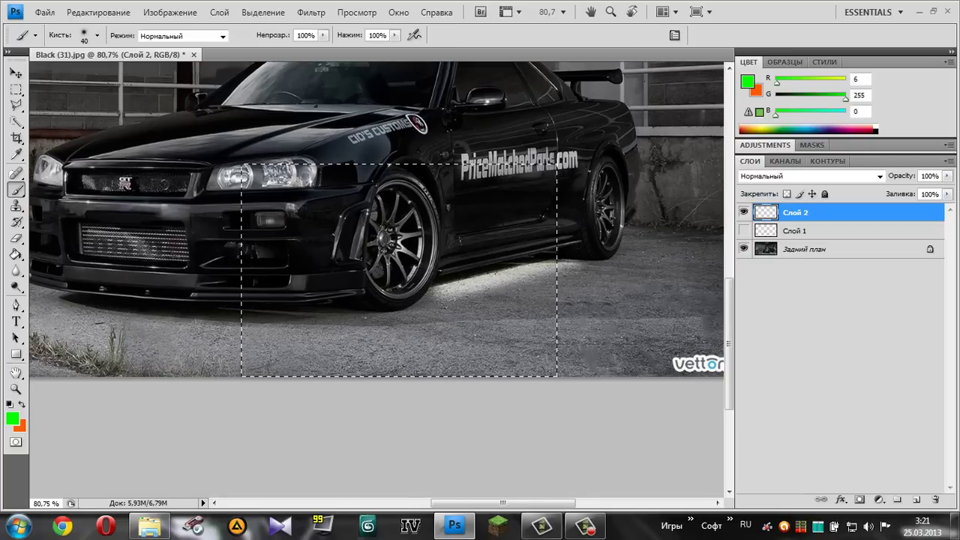
key("bracketright")
key("bracketright")
key("bracketright")
key("bracketright")
key("bracketright")
key("bracketright")
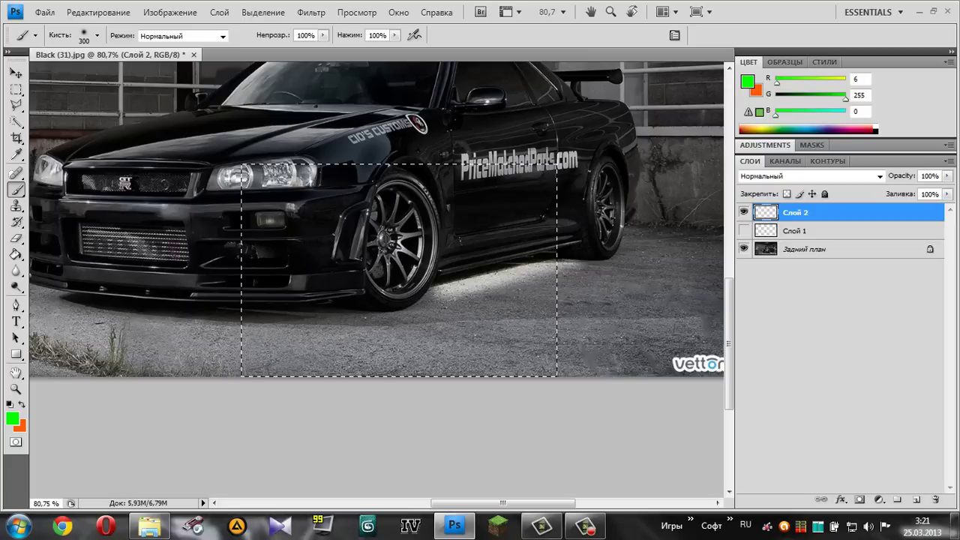
mouse_move(337, 270)
left_mouse_down()
mouse_move(488, 270)
mouse_move(555, 315)
mouse_move(225, 300)
mouse_move(390, 180)
mouse_move(450, 300)
left_mouse_up()
Start Free Transform on the green rectangle from the selection's context menu.
key("l")
right_click(459, 239)
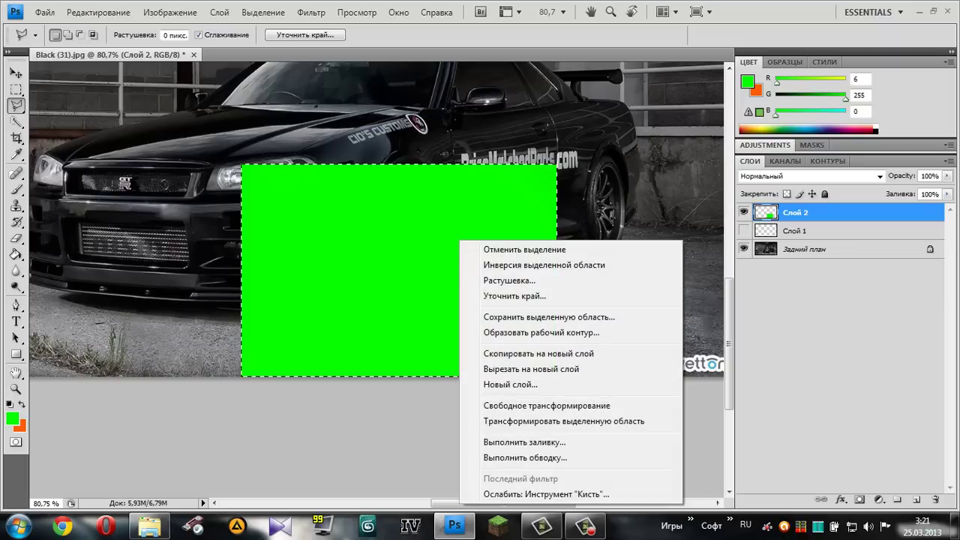
left_click(525, 403)
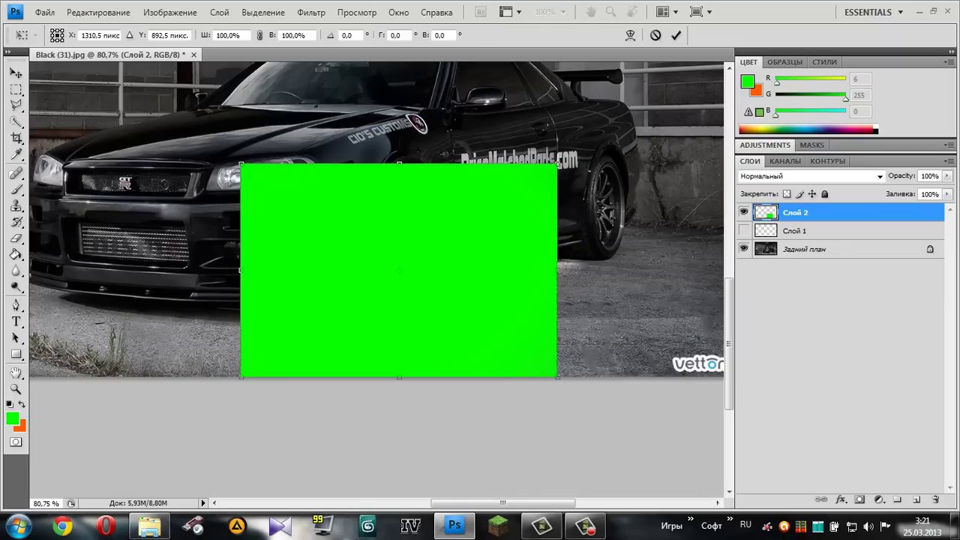
Move the green rectangle to the lower right and rotate it about 16° counter-clockwise.
left_click_drag(398, 270, 401, 270)
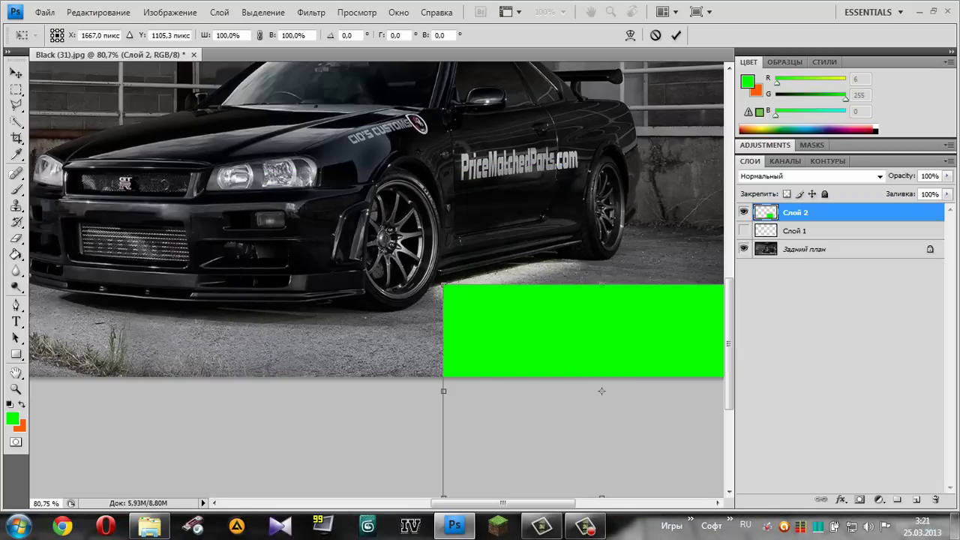
left_click_drag(601, 390, 565, 370)
scroll(565, 369, "down", 3)
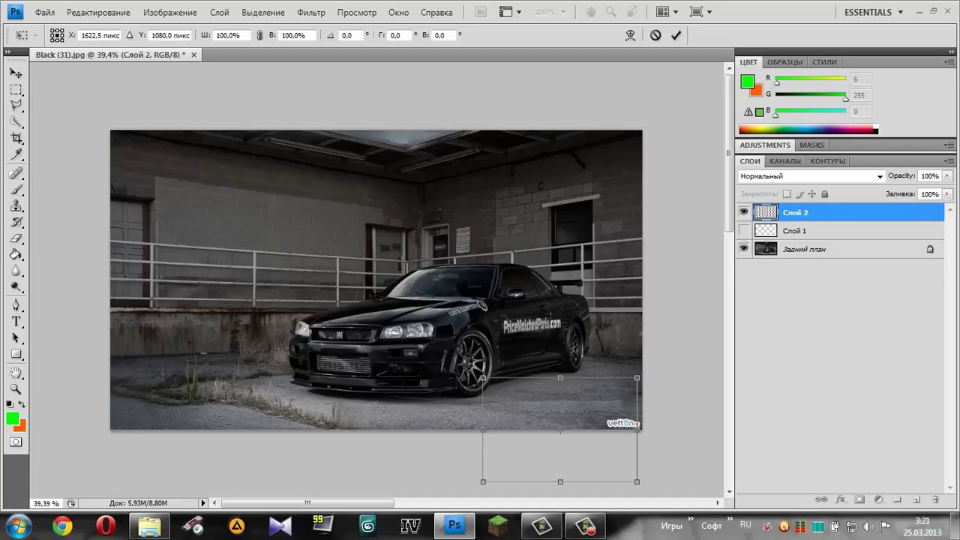
left_click_drag(638, 424, 635, 404)
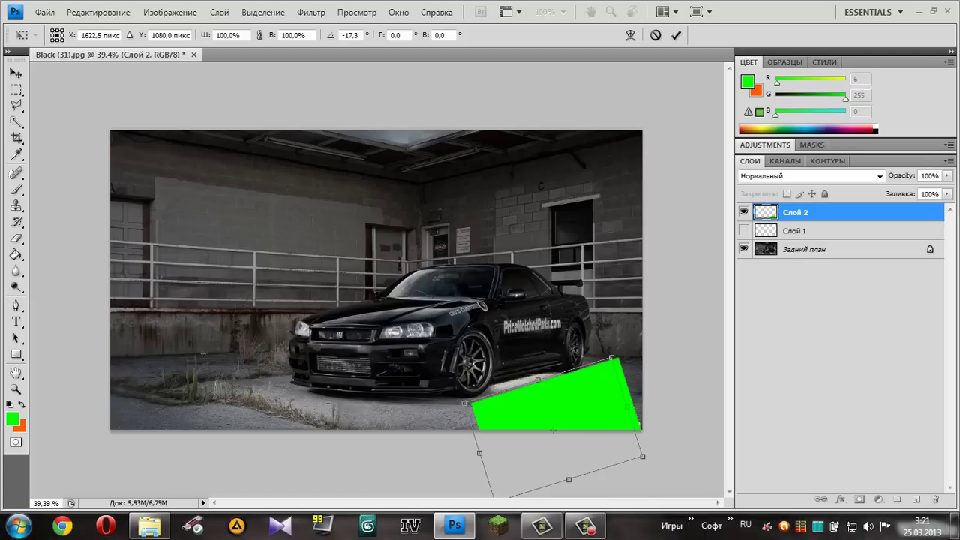
left_click_drag(570, 405, 563, 395)
Distort the corners into a slanted quadrilateral lying on the ground toward the car's rear.
right_click(541, 165)
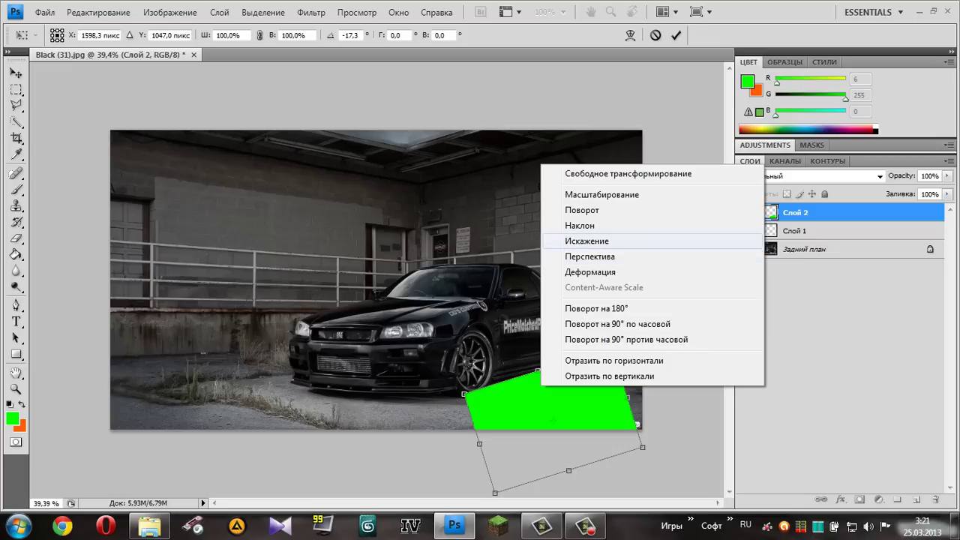
left_click(587, 241)
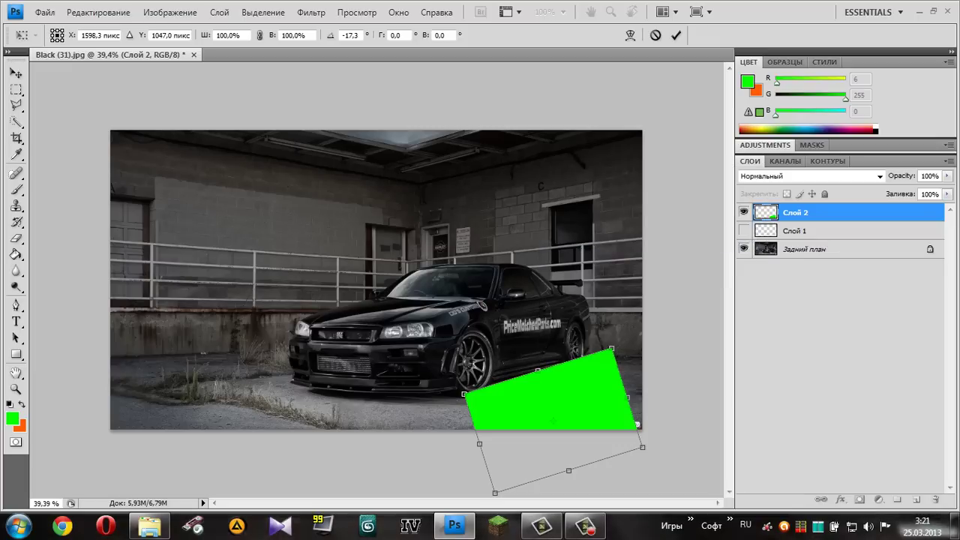
left_click_drag(462, 393, 489, 384)
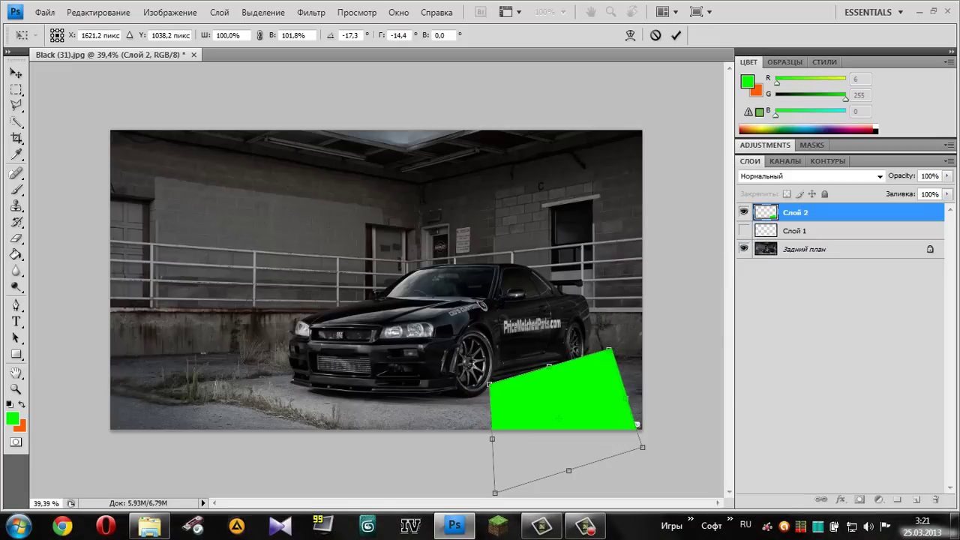
left_click_drag(612, 349, 556, 370)
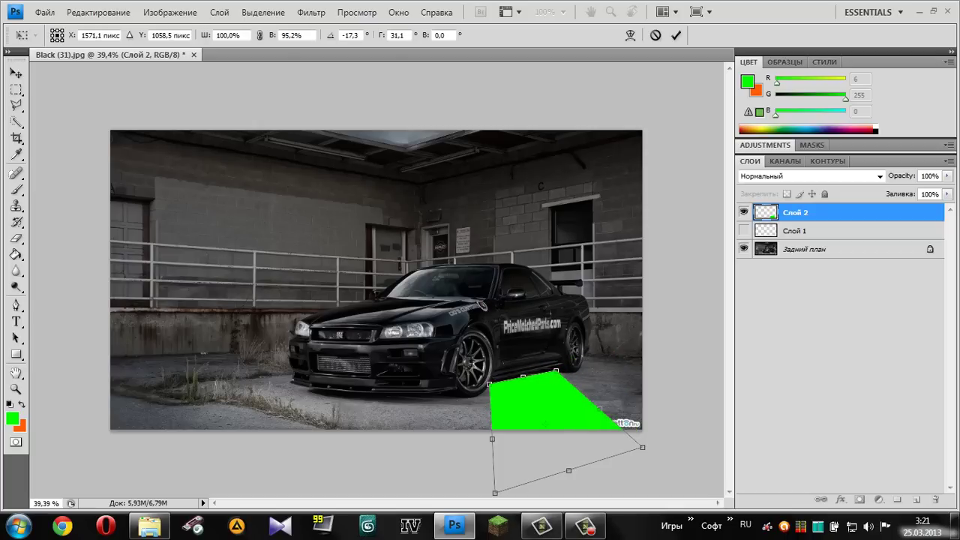
mouse_move(642, 447)
left_mouse_down()
mouse_move(675, 385)
mouse_move(701, 362)
left_mouse_up()
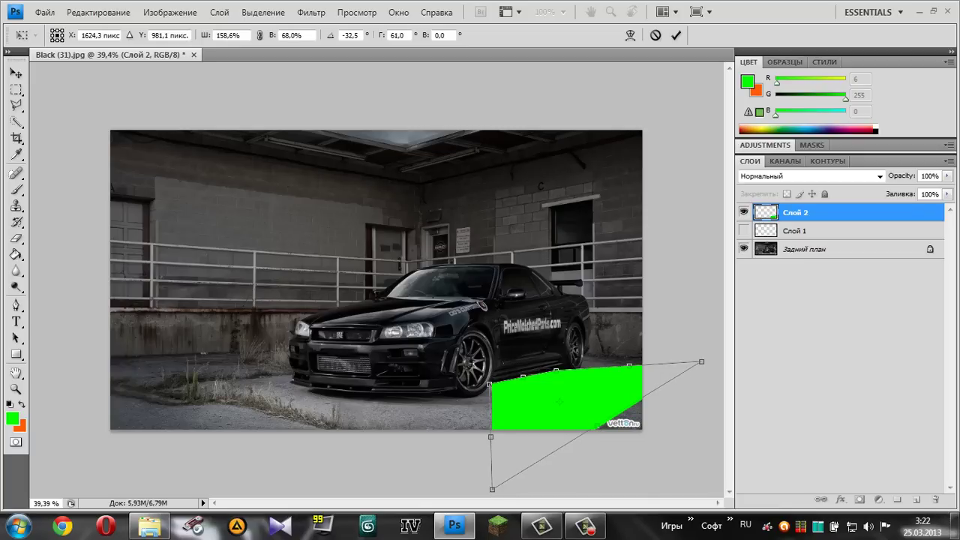
mouse_move(495, 492)
left_mouse_down()
mouse_move(463, 454)
mouse_move(477, 438)
mouse_move(483, 453)
left_mouse_up()
left_click_drag(701, 362, 706, 380)
left_click(16, 106)
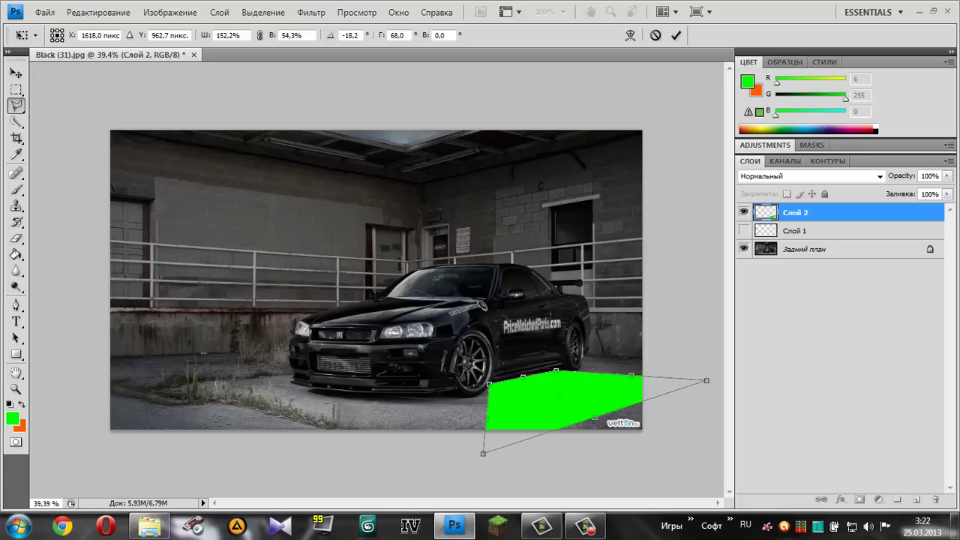
Commit the transform and apply a 28,0 px Gaussian Blur to the green patch on Слой 2.
left_click(311, 12)
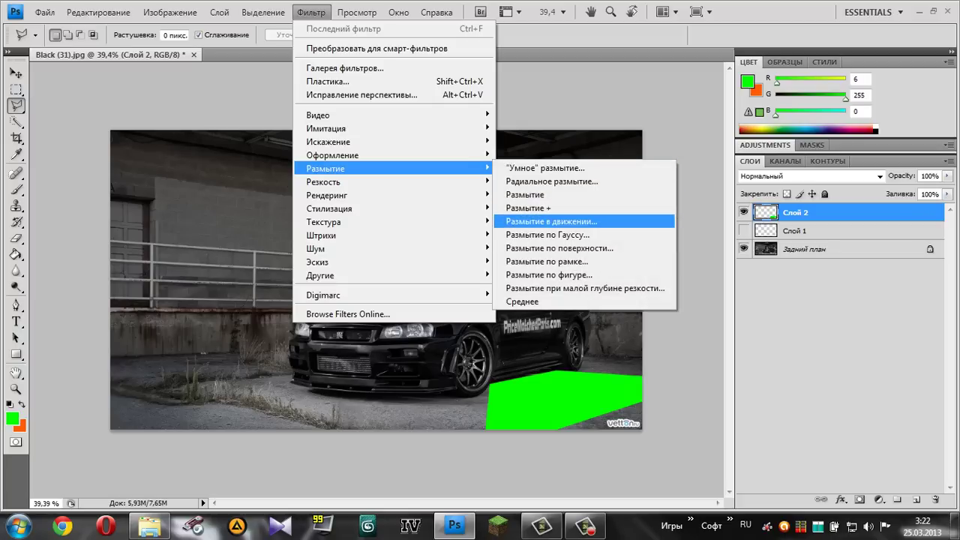
left_click(548, 235)
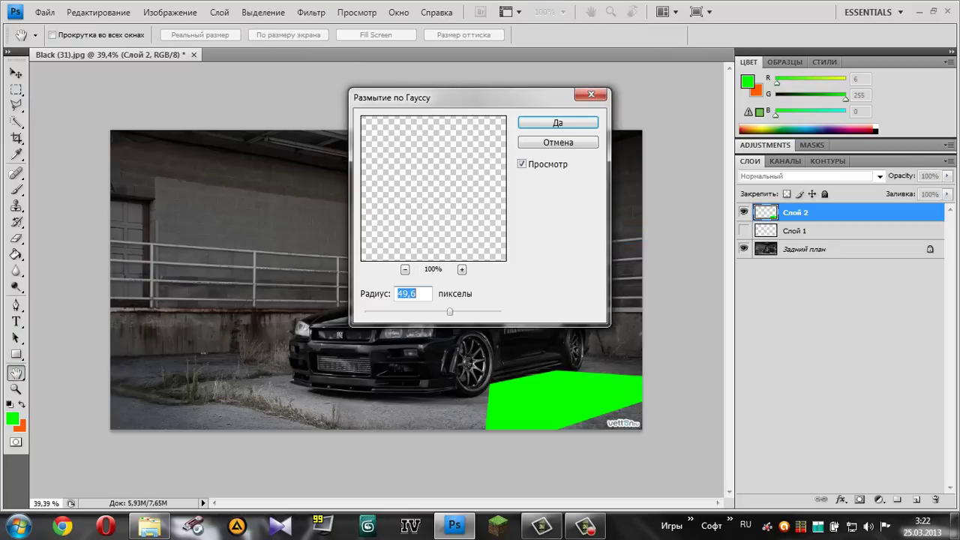
type("9,3")
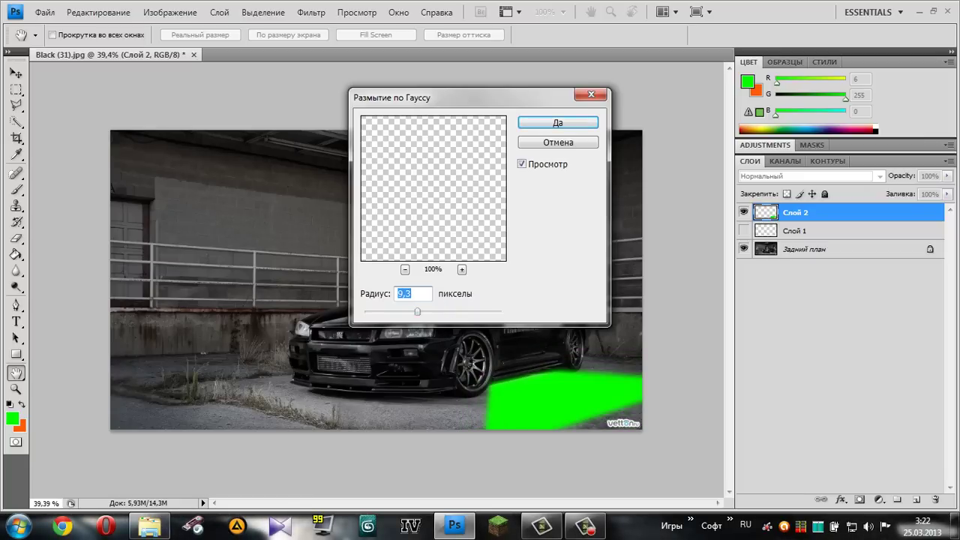
left_click_drag(417, 311, 434, 312)
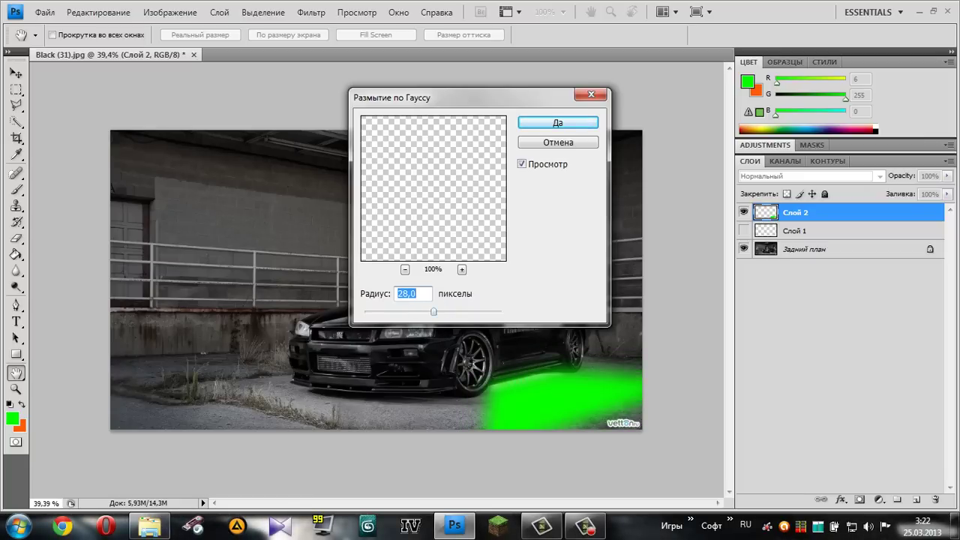
key("Return")
key("l")
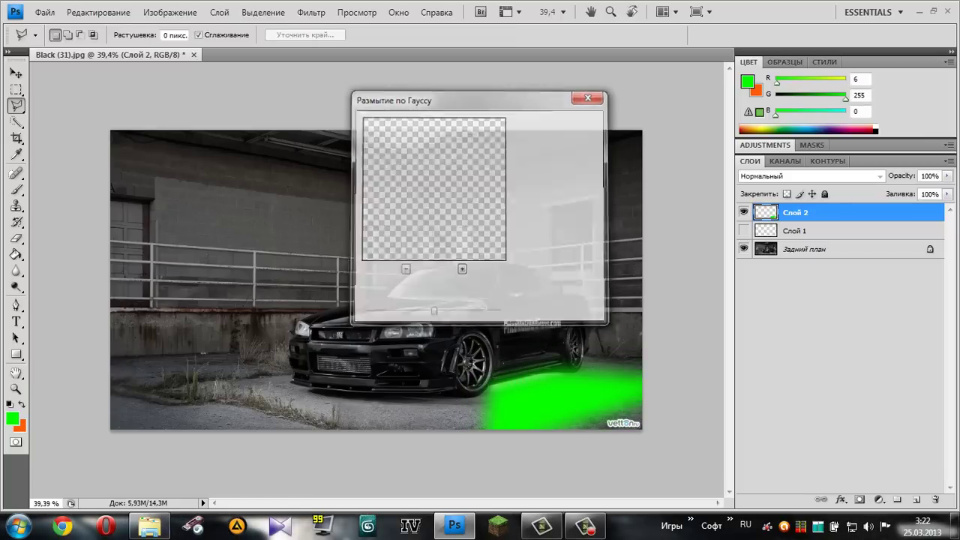
left_click(810, 176)
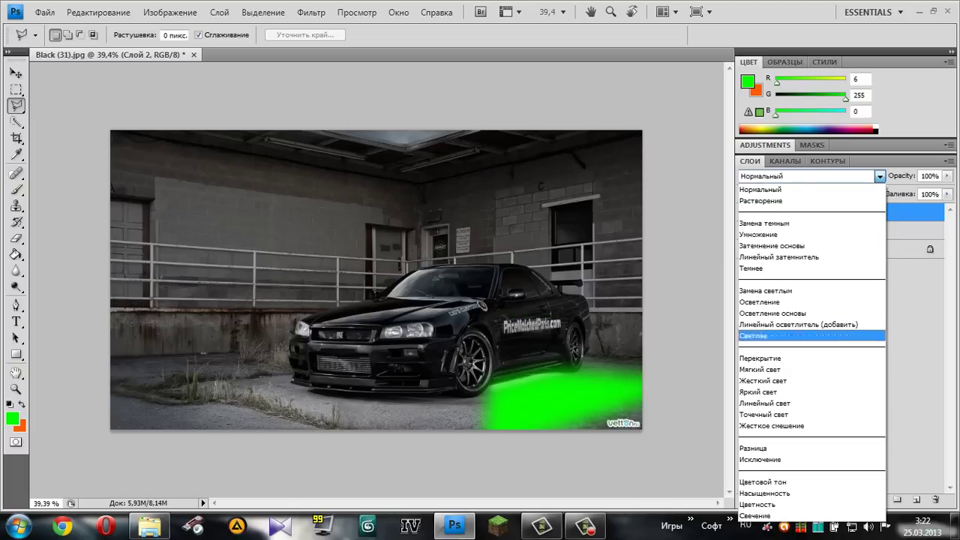
Set Слой 2 to Перекрытие (Overlay) blending and move Слой 1 above it.
left_click(787, 357)
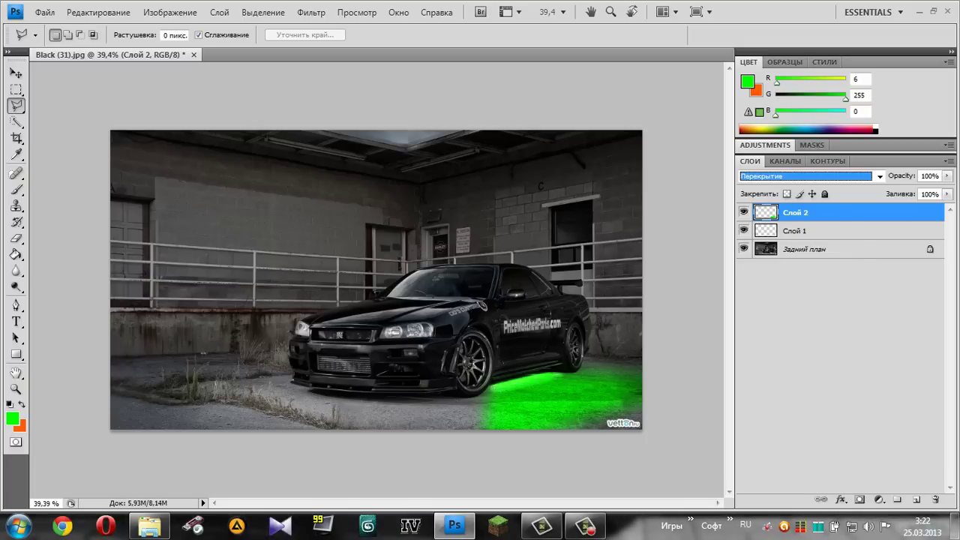
key("alt+bracketleft")
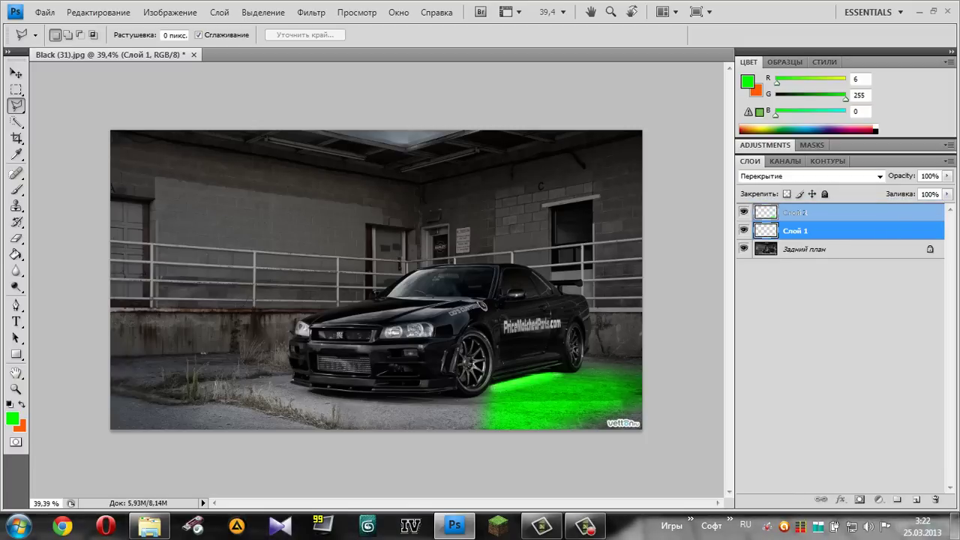
key("ctrl+bracketright")
Zoom in on the rear wheel, hide Слой 1, and show and select Слой 2.
scroll(504, 367, "up", 1)
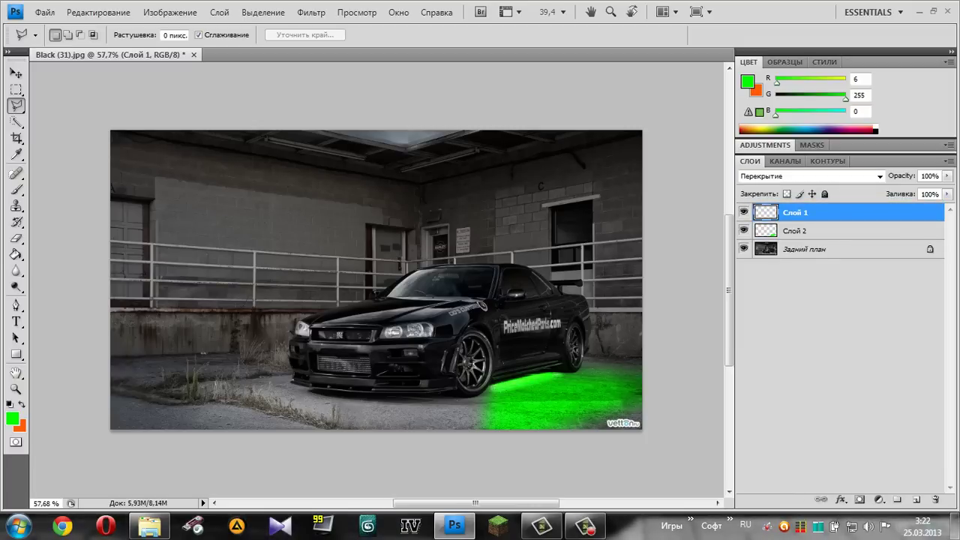
scroll(504, 367, "up", 1)
scroll(504, 367, "up", 1)
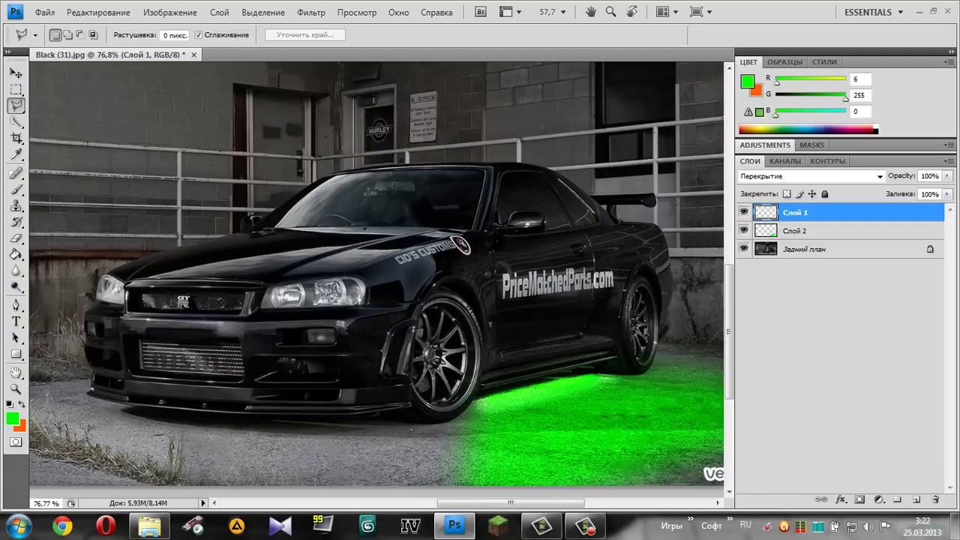
scroll(375, 270, "down", 2)
scroll(375, 270, "right", 2)
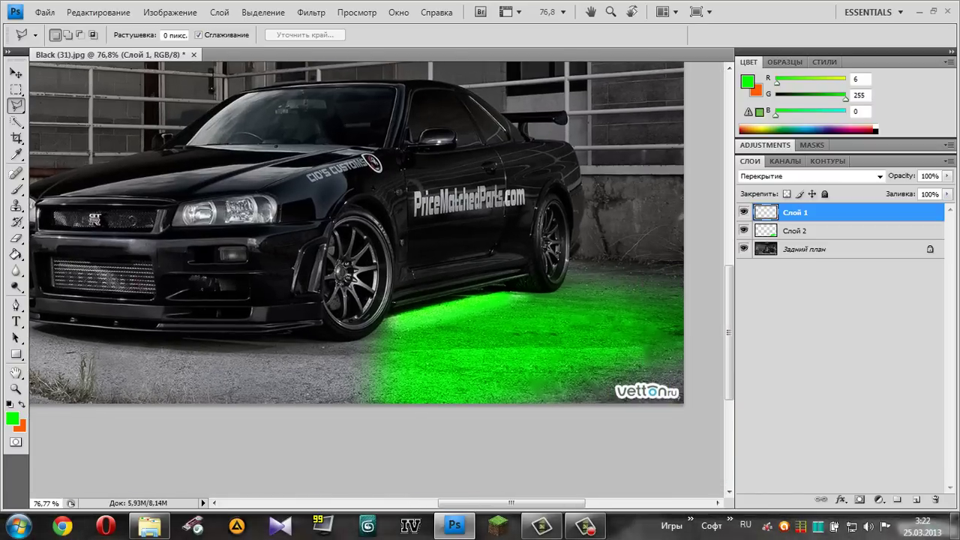
left_click(743, 212)
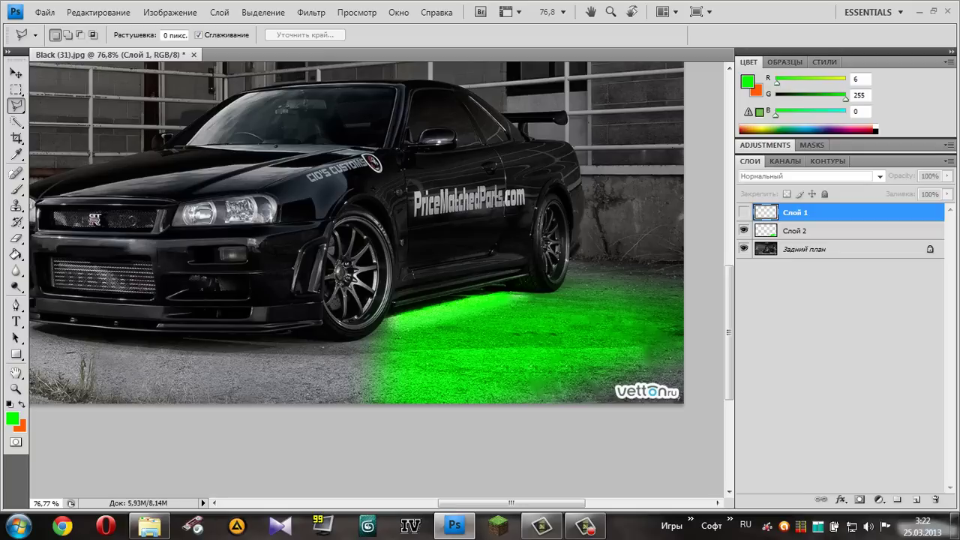
left_click(744, 231)
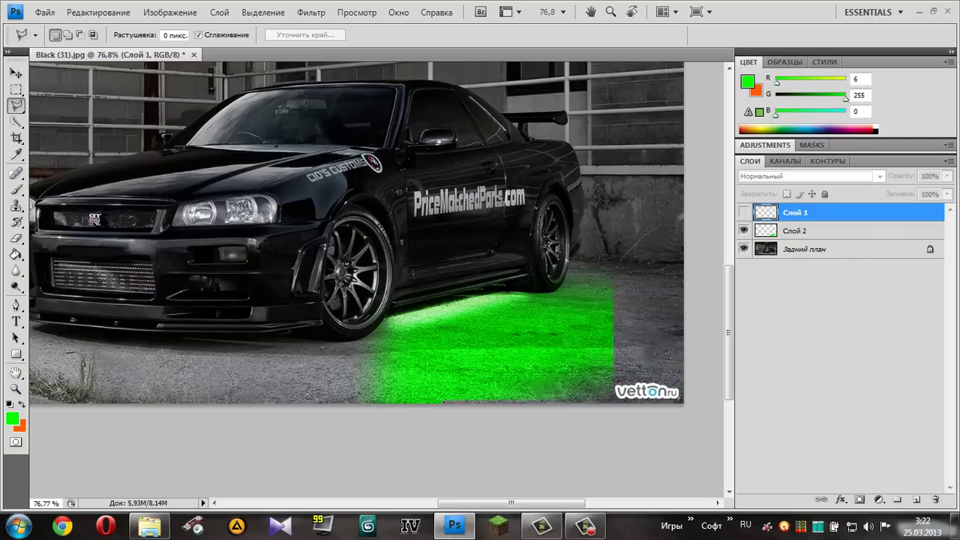
left_click(795, 231)
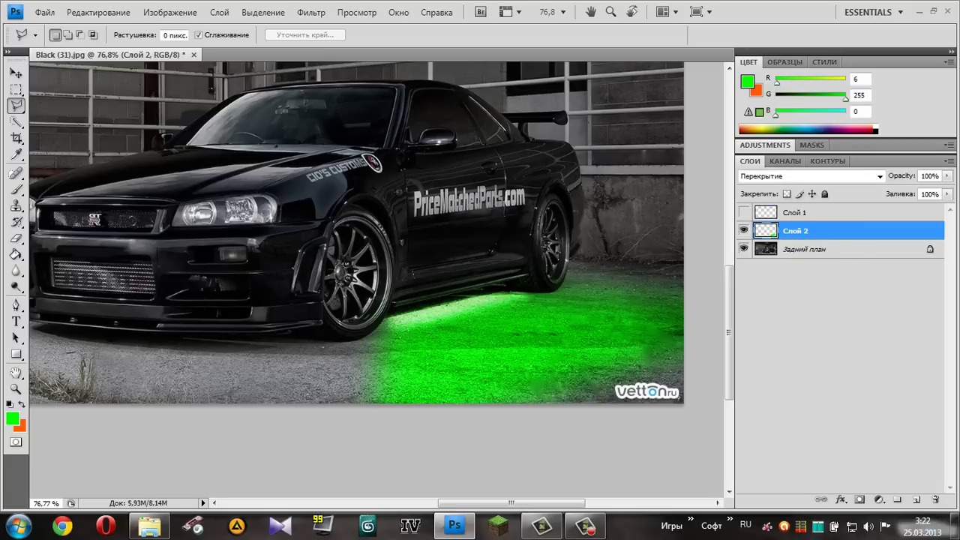
Erase the glow's hard right and bottom edges, show Слой 1 again, and fit the image.
key("e")
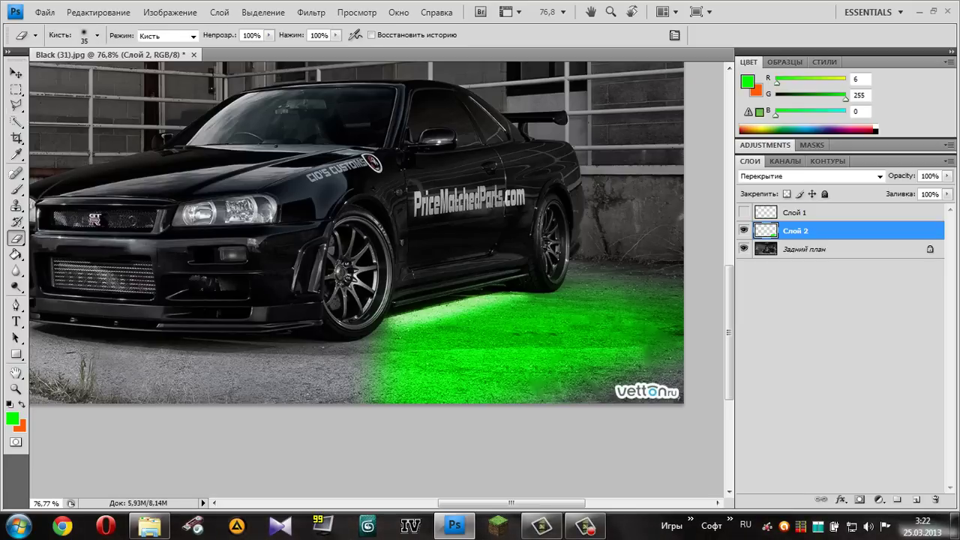
key("bracketright")
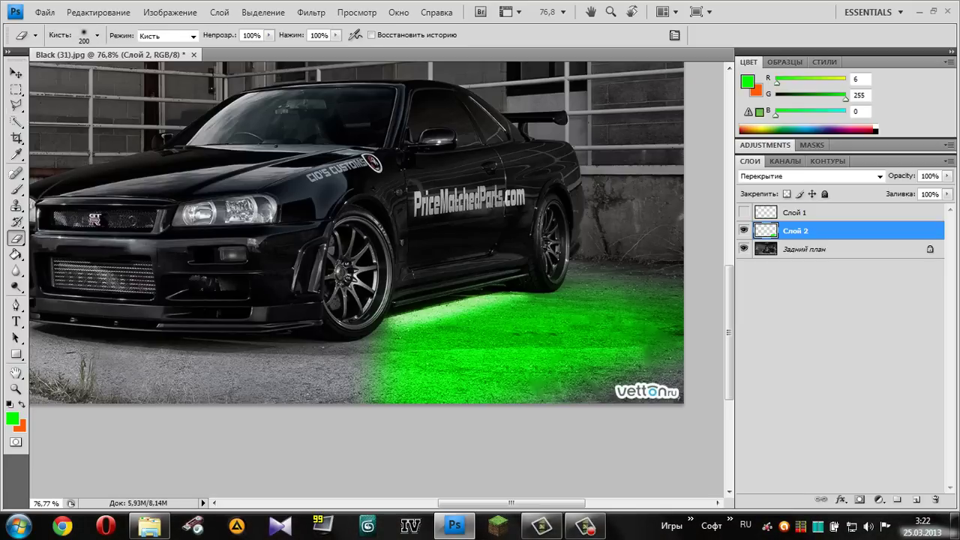
left_click_drag(667, 319, 405, 383)
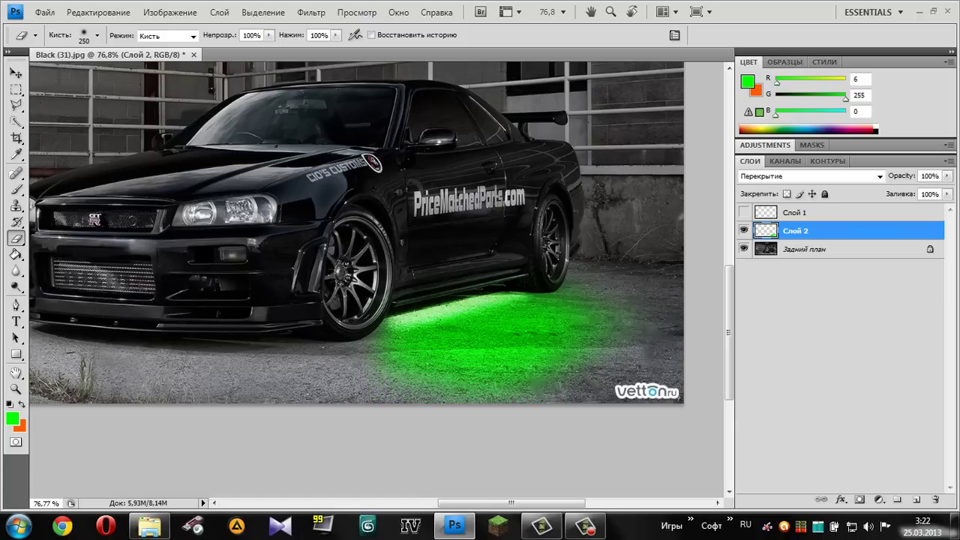
left_click(840, 338)
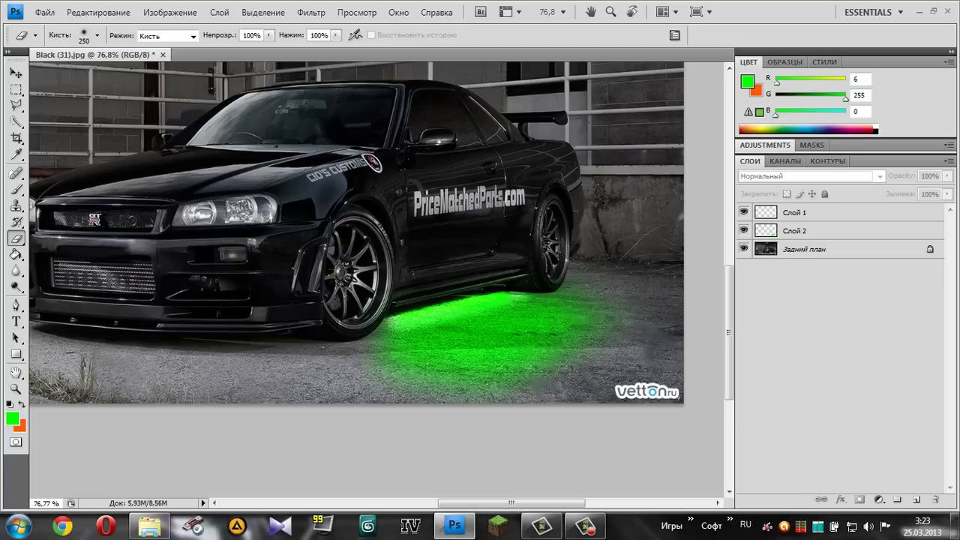
scroll(375, 225, "left", 5)
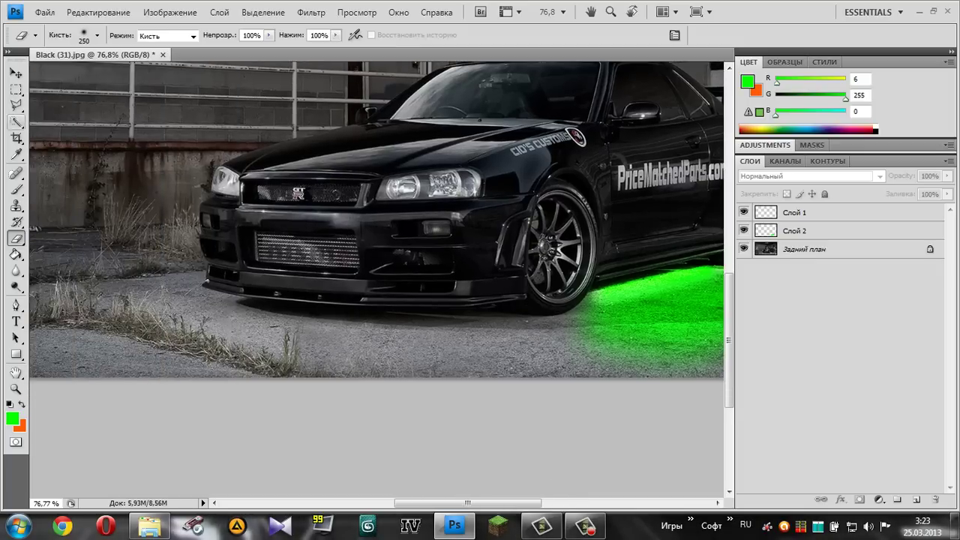
left_click(15, 105)
key("ctrl+0")
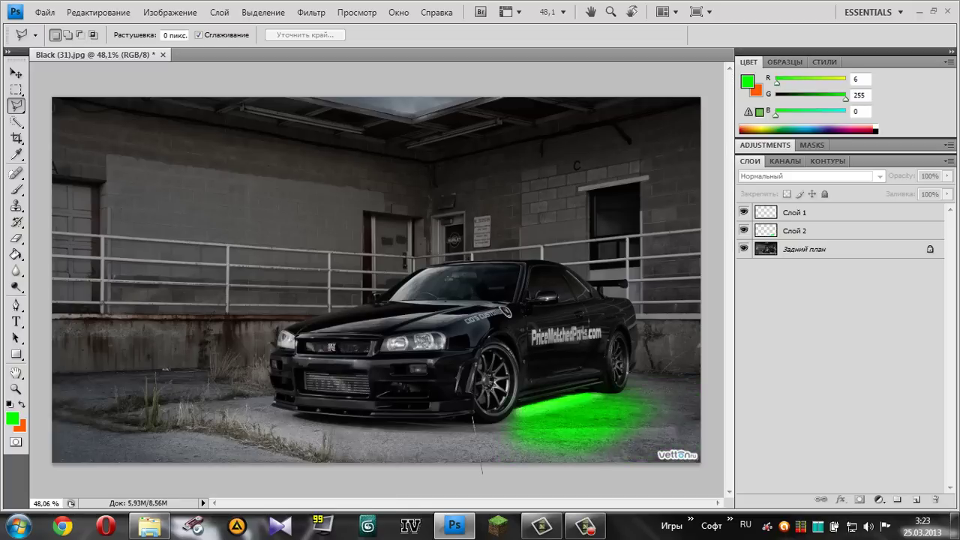
Outline the lower-left ground in front of the car with a polygonal lasso selection.
left_click(483, 472)
left_click(40, 476)
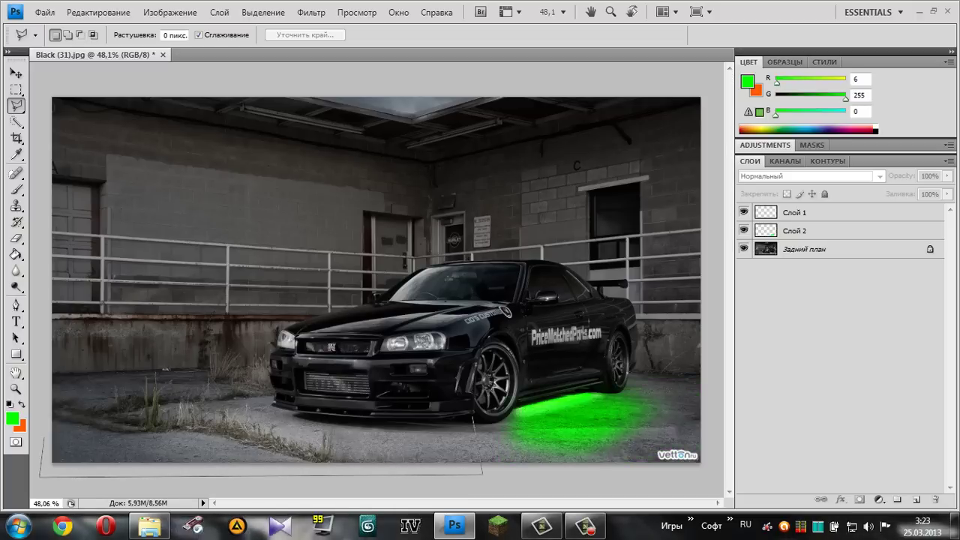
left_click(41, 403)
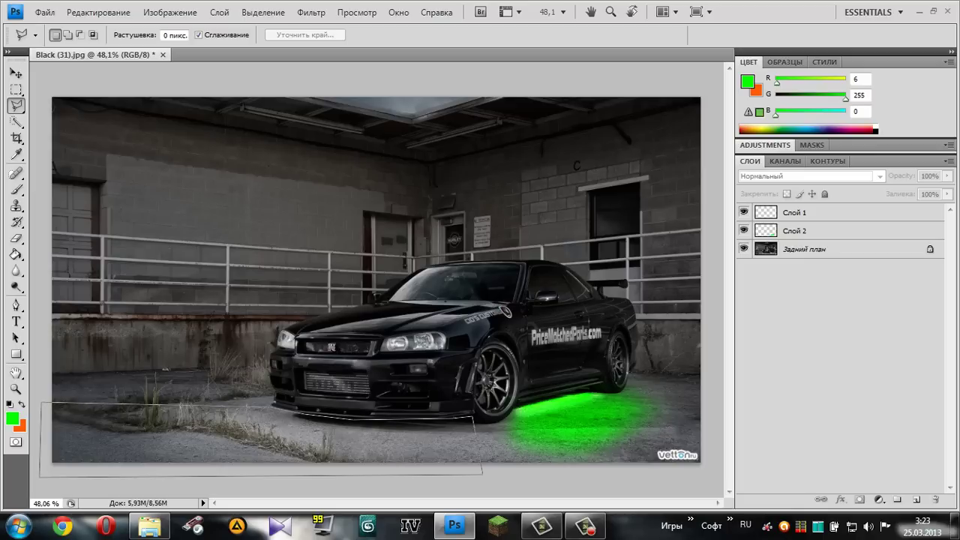
left_click(272, 405)
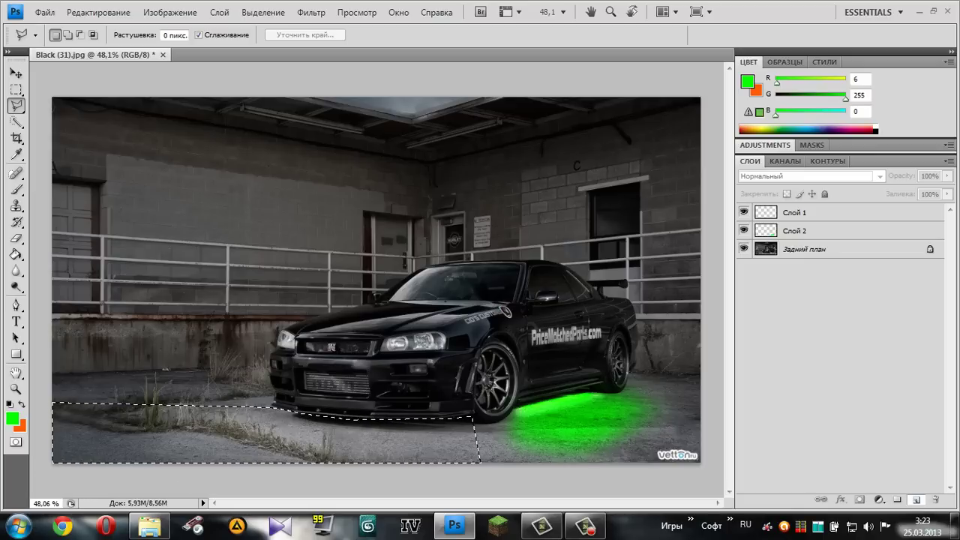
On a new layer, Слой 3, paint the selection bright green and then deselect.
key("ctrl+shift+alt+n")
key("b")
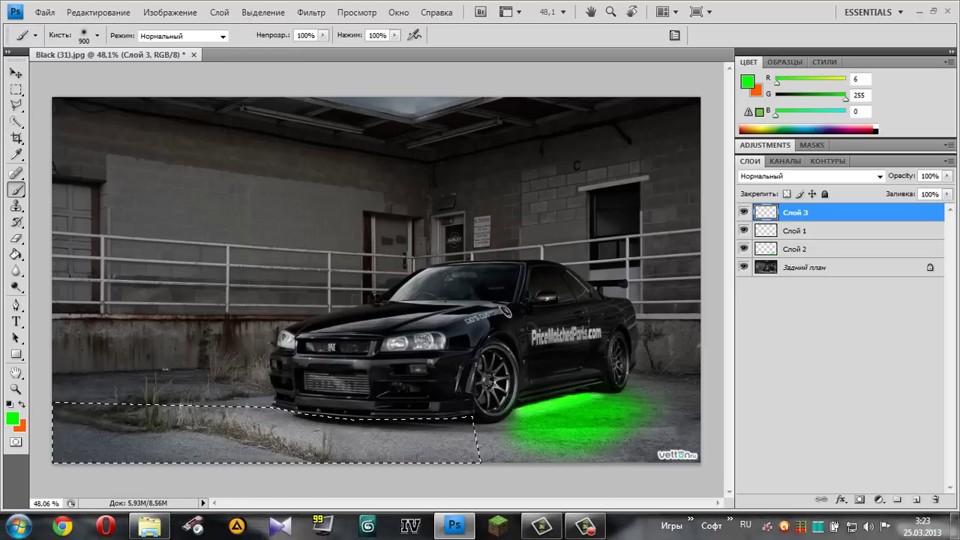
left_click_drag(457, 435, 315, 435)
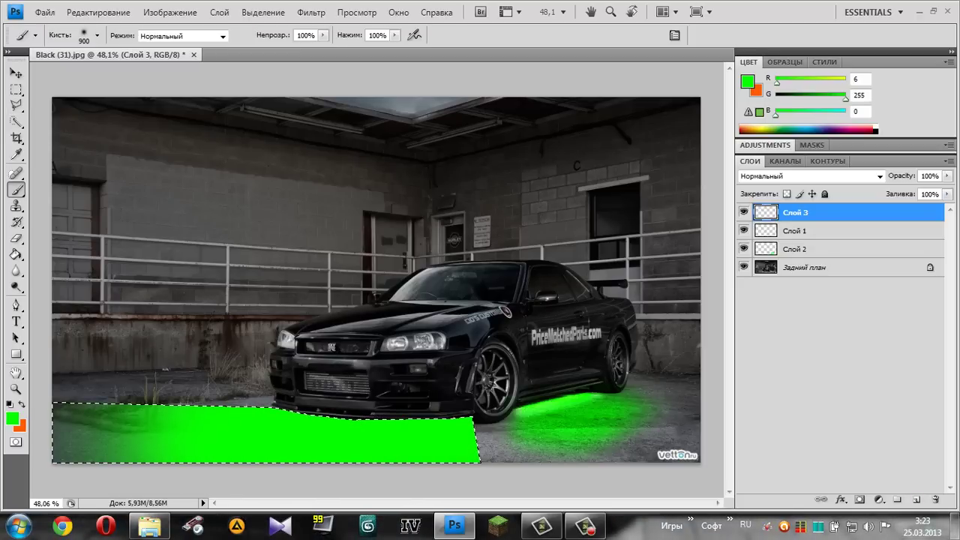
left_click(16, 105)
right_click(228, 172)
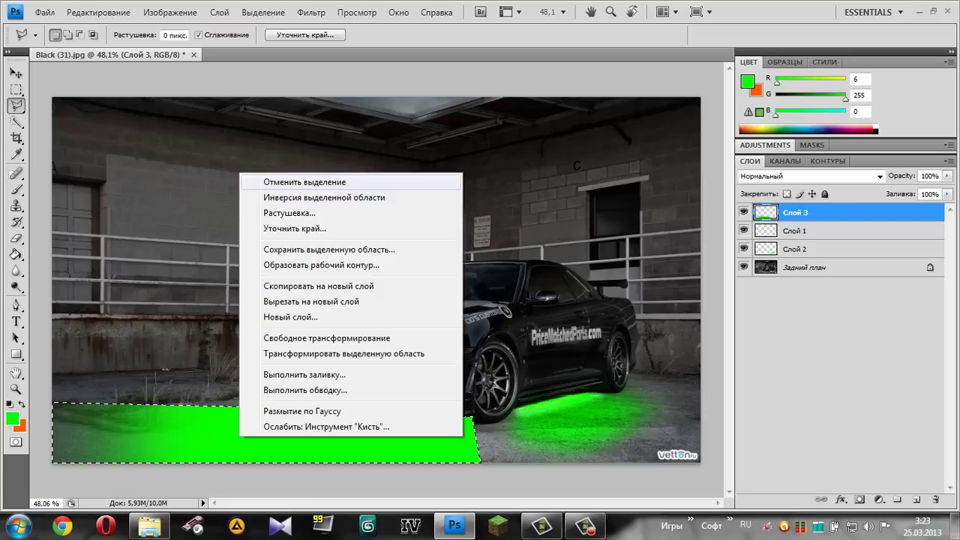
left_click(304, 181)
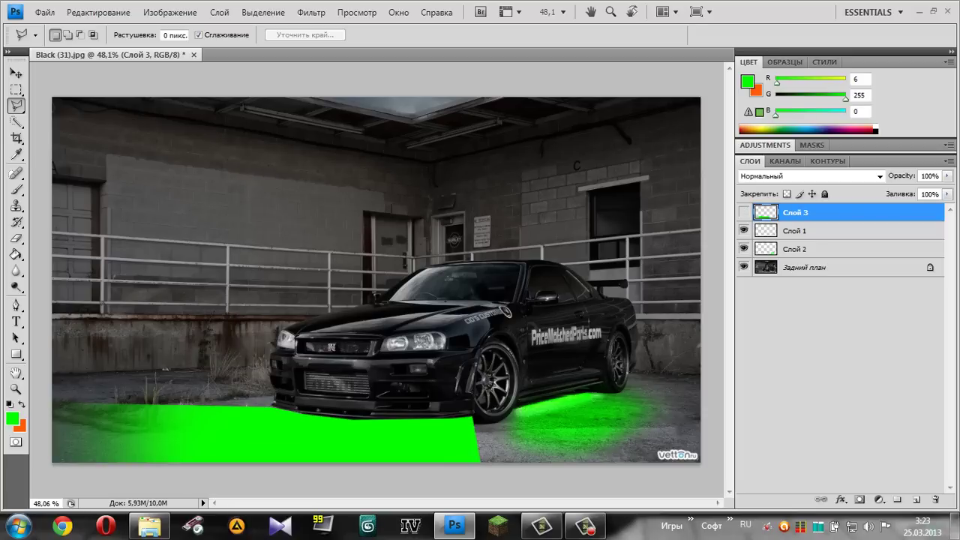
Dodge the ground beneath the front bumper on the Задний план background layer with repeated strokes.
left_click(804, 267)
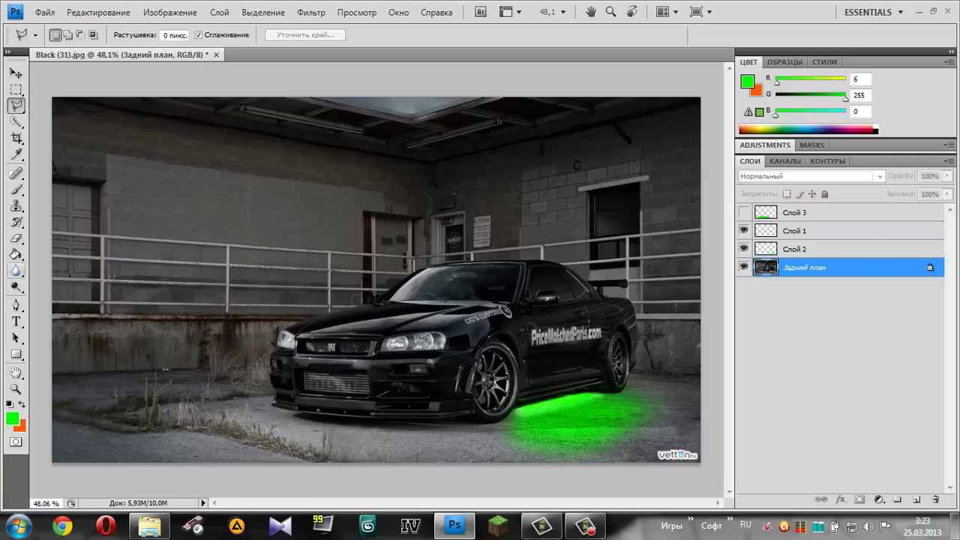
left_click(16, 286)
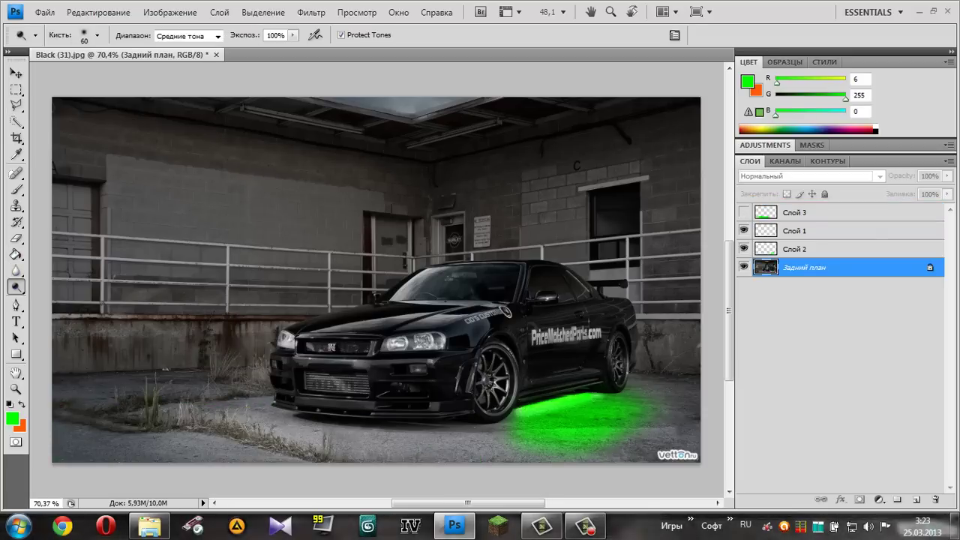
scroll(375, 300, "up", 2)
scroll(375, 300, "up", 2)
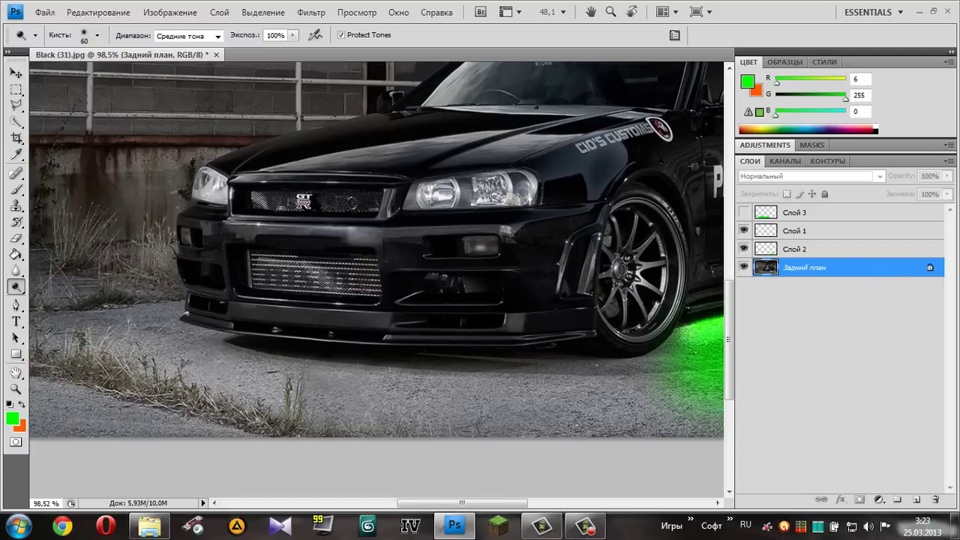
mouse_move(533, 370)
left_mouse_down()
mouse_move(255, 355)
mouse_move(537, 375)
mouse_move(360, 374)
mouse_move(262, 360)
mouse_move(333, 339)
left_mouse_up()
left_click_drag(279, 358, 378, 368)
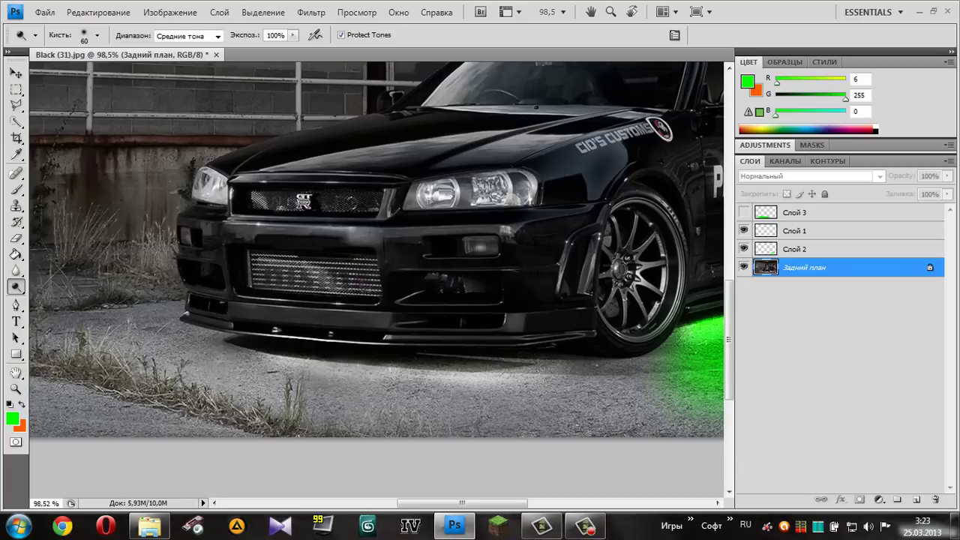
left_click_drag(288, 360, 438, 372)
left_click_drag(323, 363, 429, 367)
left_click_drag(281, 356, 420, 365)
left_click_drag(387, 337, 449, 339)
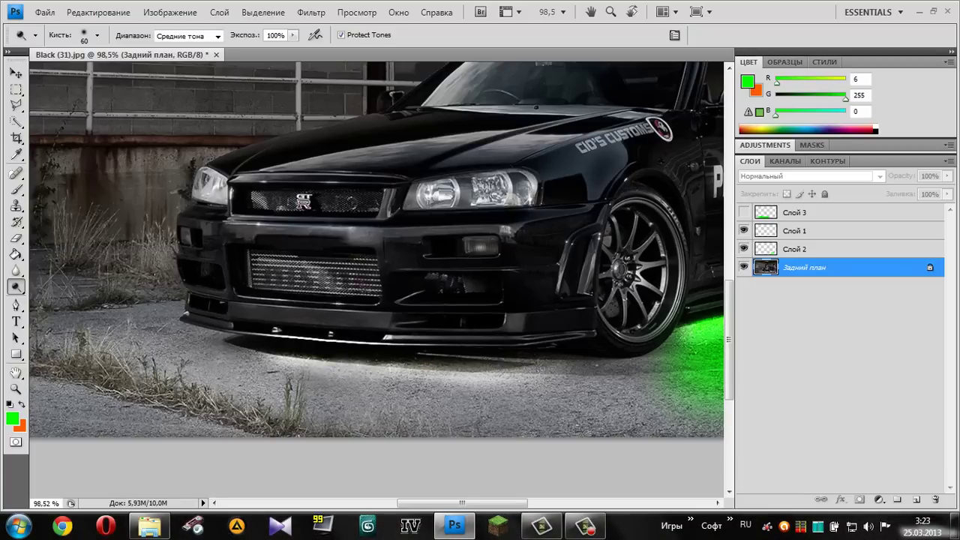
mouse_move(275, 360)
left_mouse_down()
mouse_move(465, 370)
mouse_move(235, 349)
mouse_move(433, 367)
left_mouse_up()
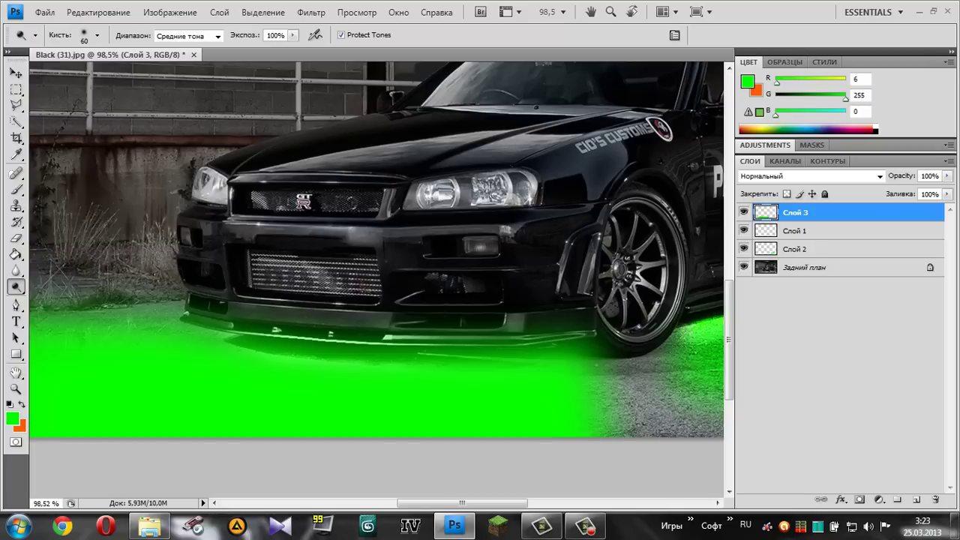
Set Слой 3 to Перекрытие (Overlay), dismiss the blur filters unused, and add empty Слой 4.
left_click(879, 176)
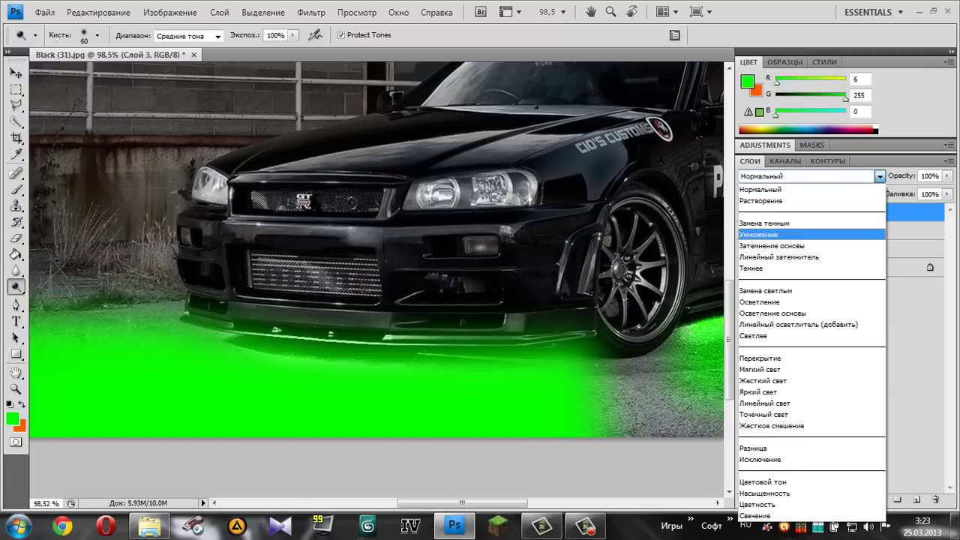
left_click(761, 358)
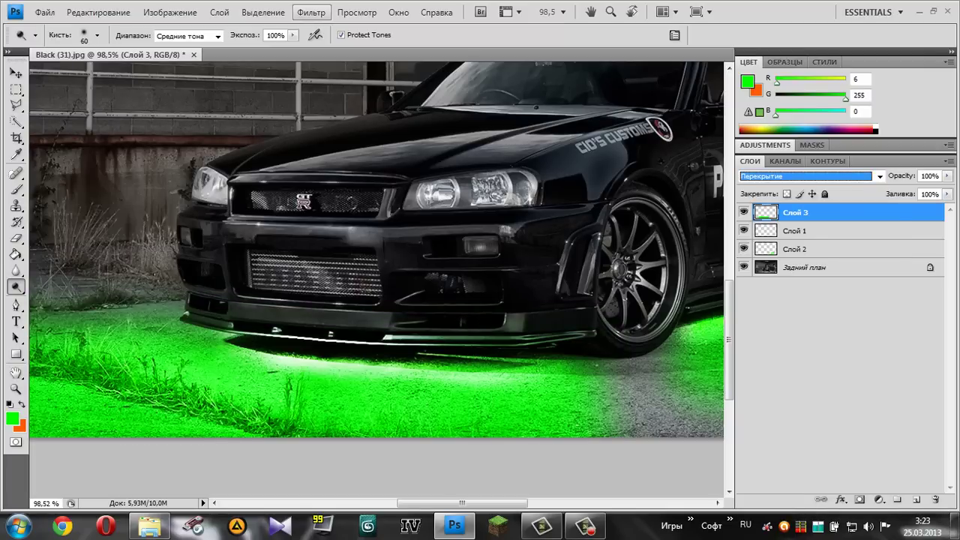
left_click(310, 12)
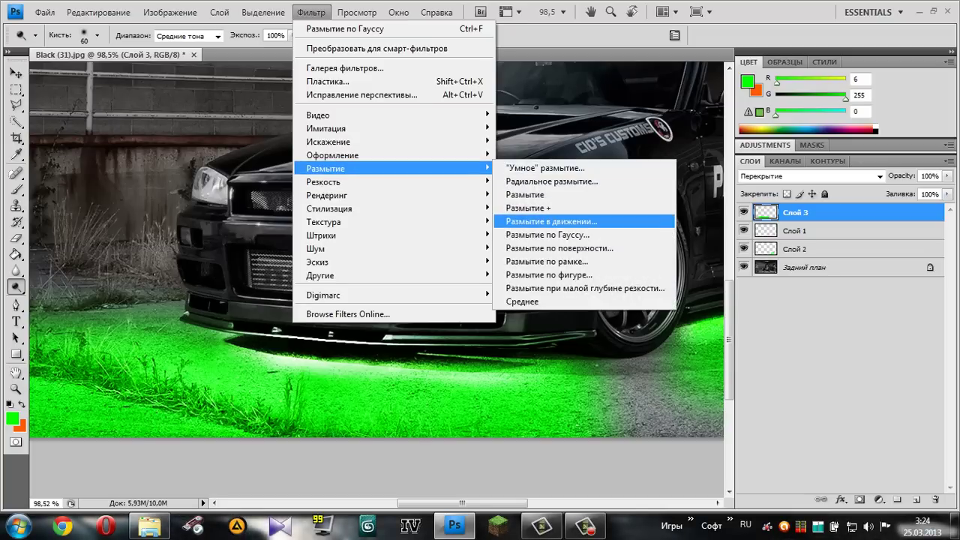
key("Escape")
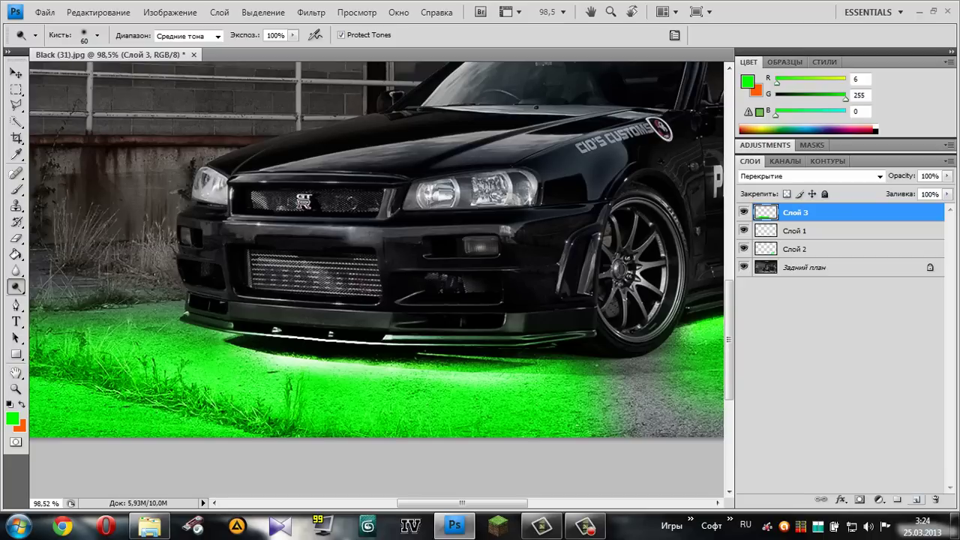
left_click(917, 499)
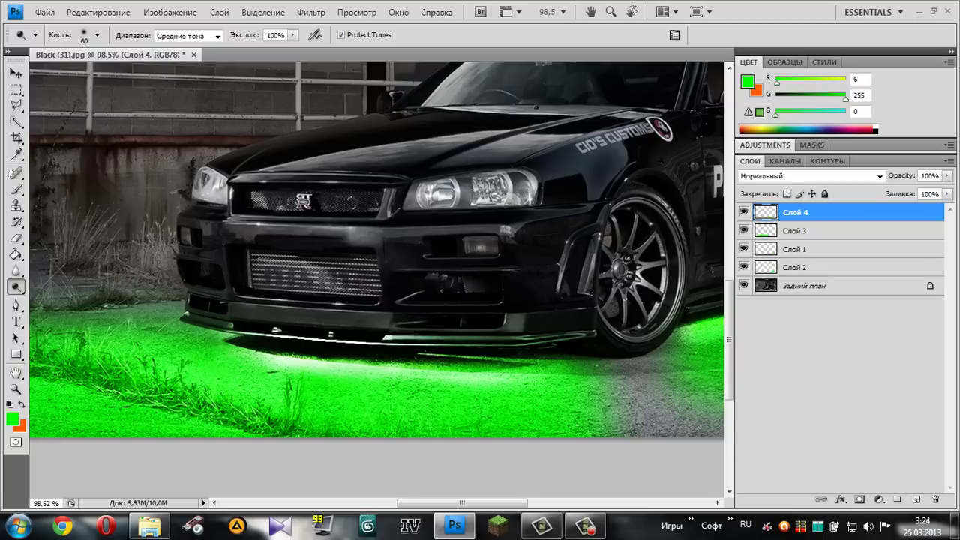
Paint a green glow along the ground under the front bumper on Слой 4.
key("b")
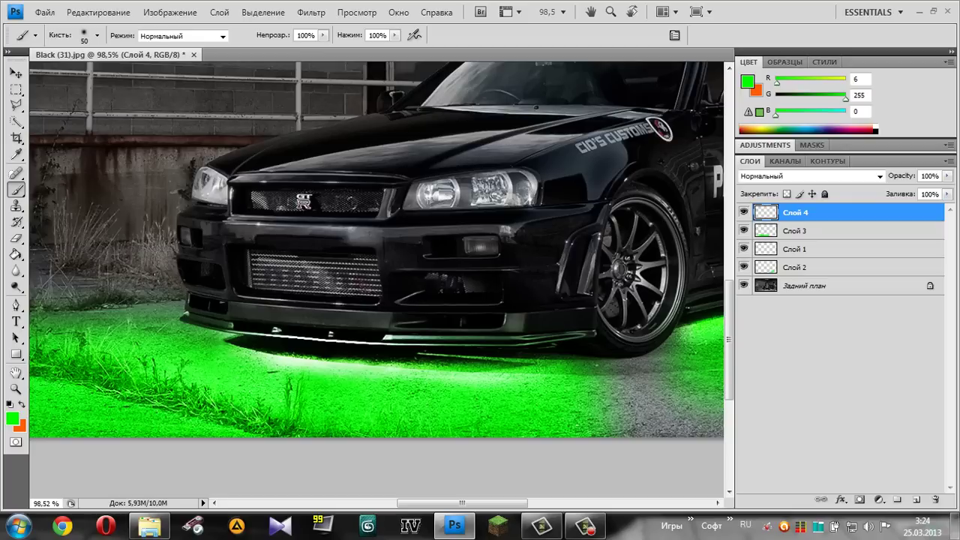
left_click(530, 361)
left_click_drag(525, 365, 225, 346)
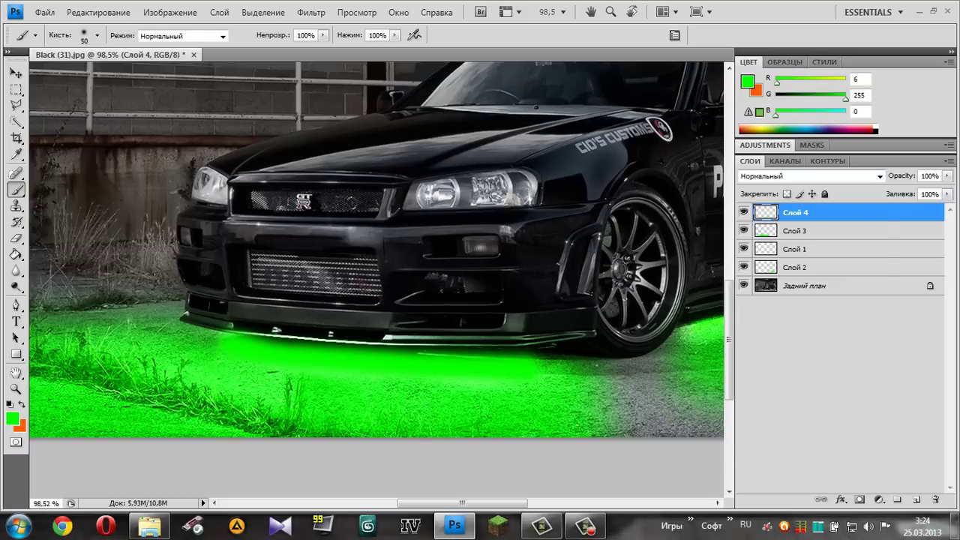
Set Слой 4 to Перекрытие (Overlay) blending after previewing other modes, then zoom out.
left_click(879, 176)
left_click(772, 358)
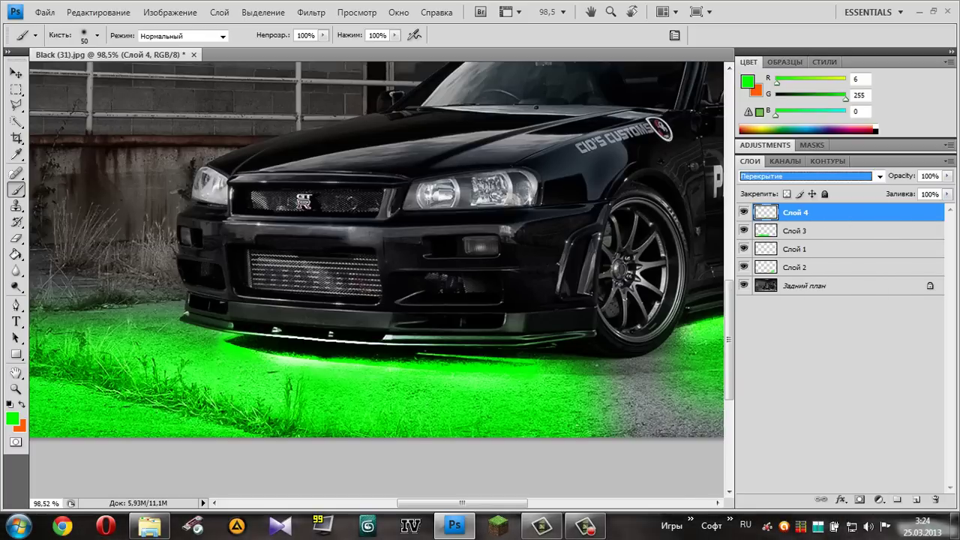
key("Down")
key("Down")
key("Down")
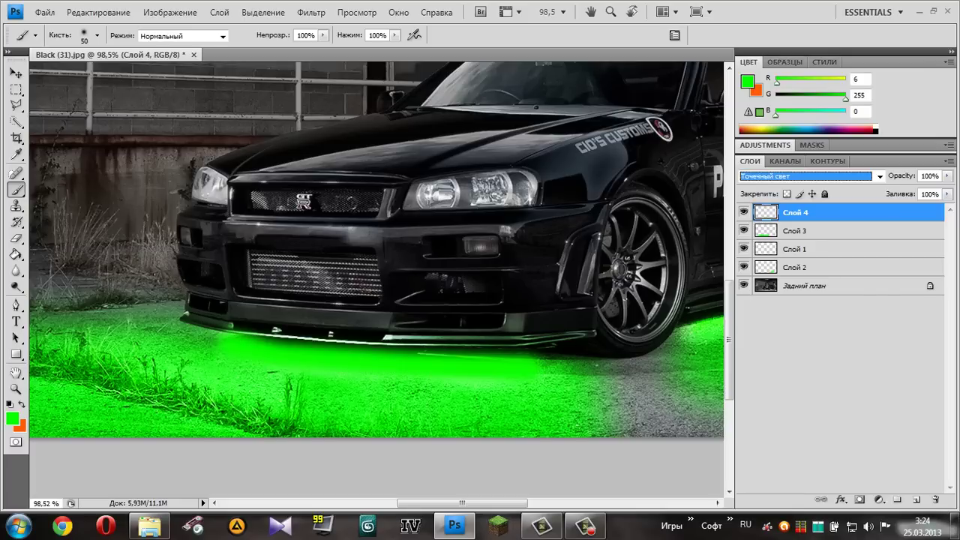
key("Down")
key("Up")
key("Up")
key("Up")
key("Up")
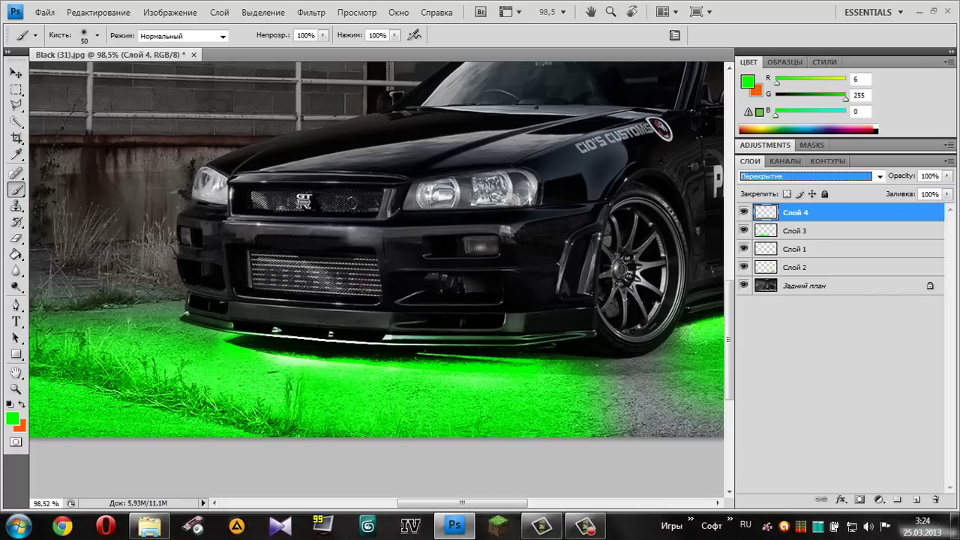
key("Return")
scroll(378, 247, "down", 5)
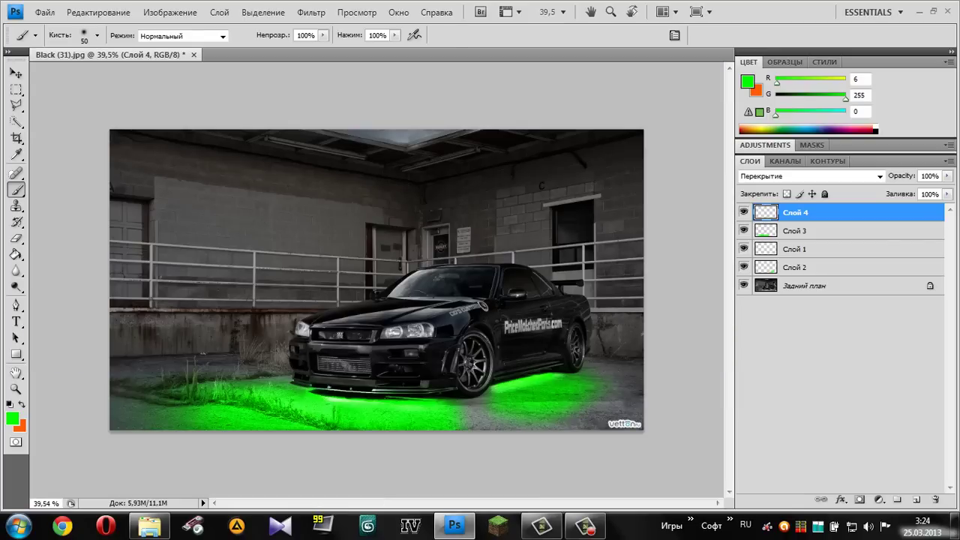
Erase Слой 3's glow at the bottom-left, undoing the stroke under the front bumper.
key("e")
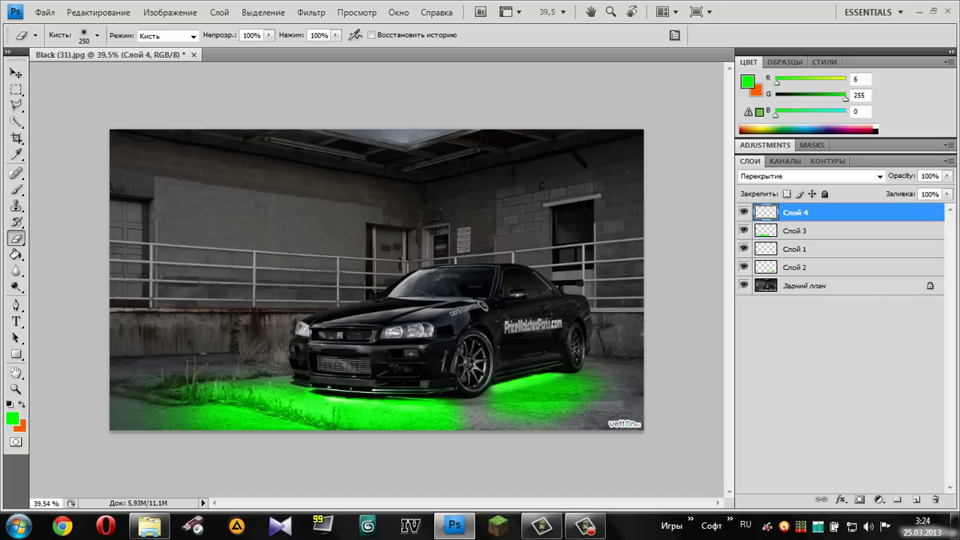
left_click(795, 230)
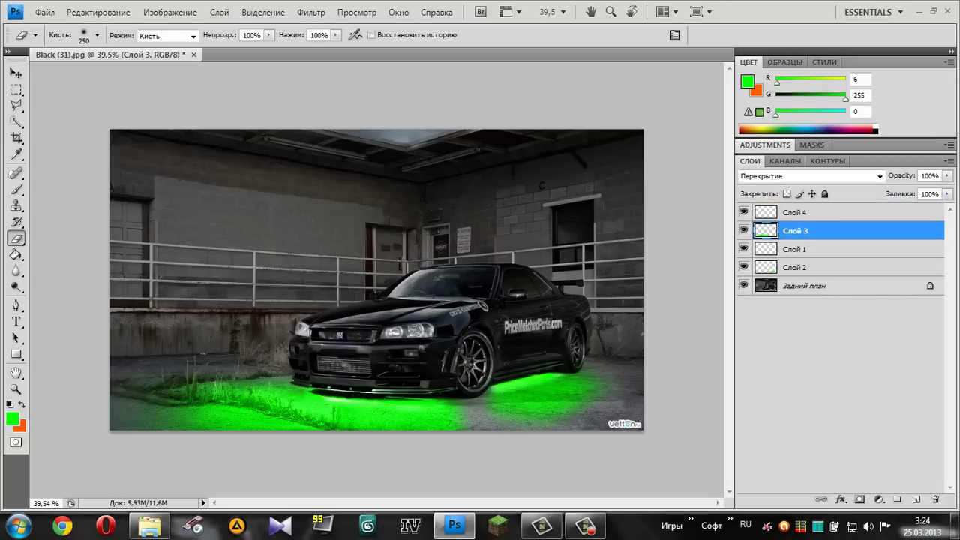
left_click_drag(289, 427, 225, 423)
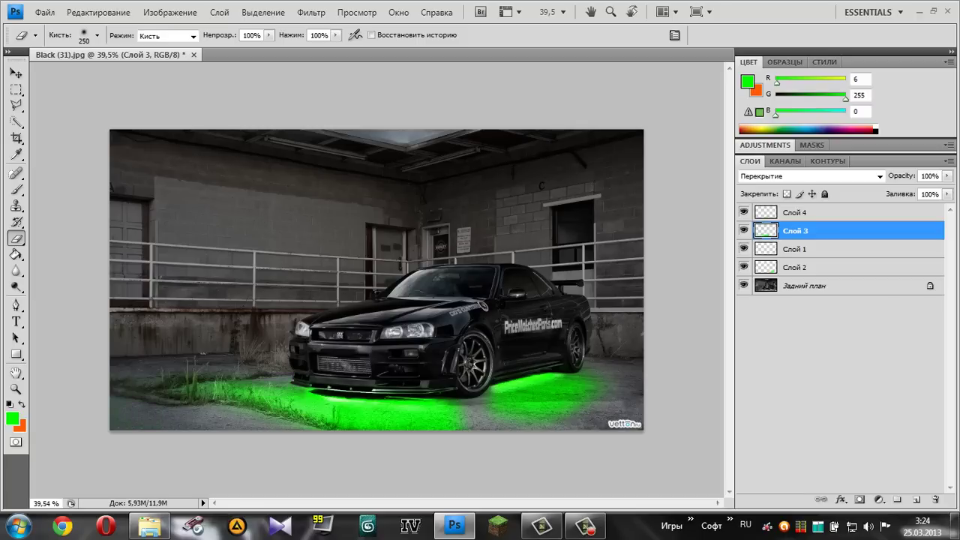
left_click_drag(428, 424, 341, 423)
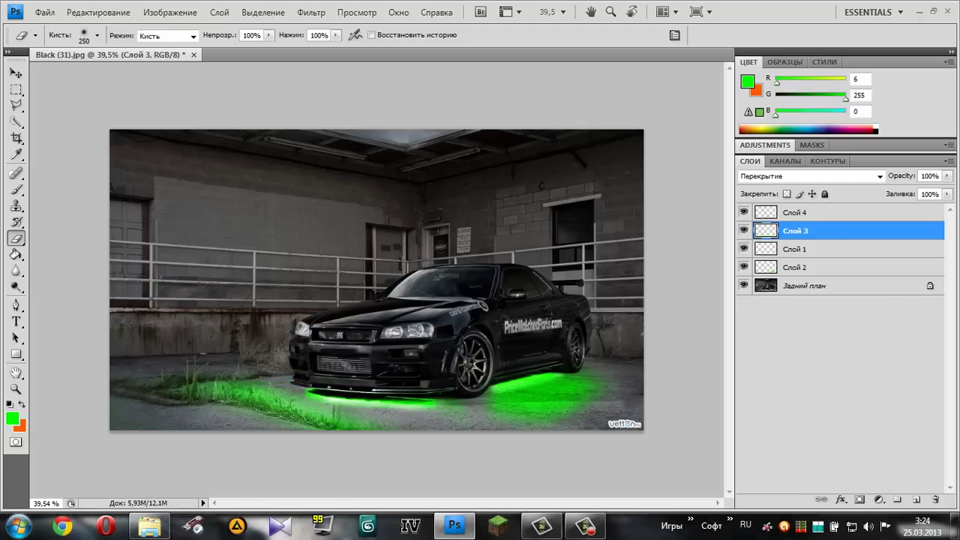
key("ctrl+z")
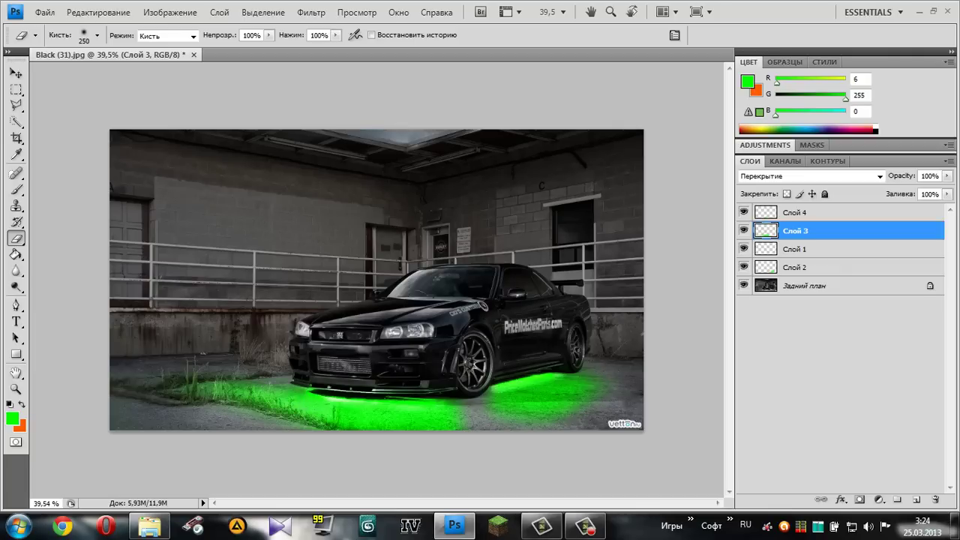
Fade two patches along Слой 3's bottom edge, then erase part of Слой 2's rear glow.
left_click(448, 424)
left_click(395, 423)
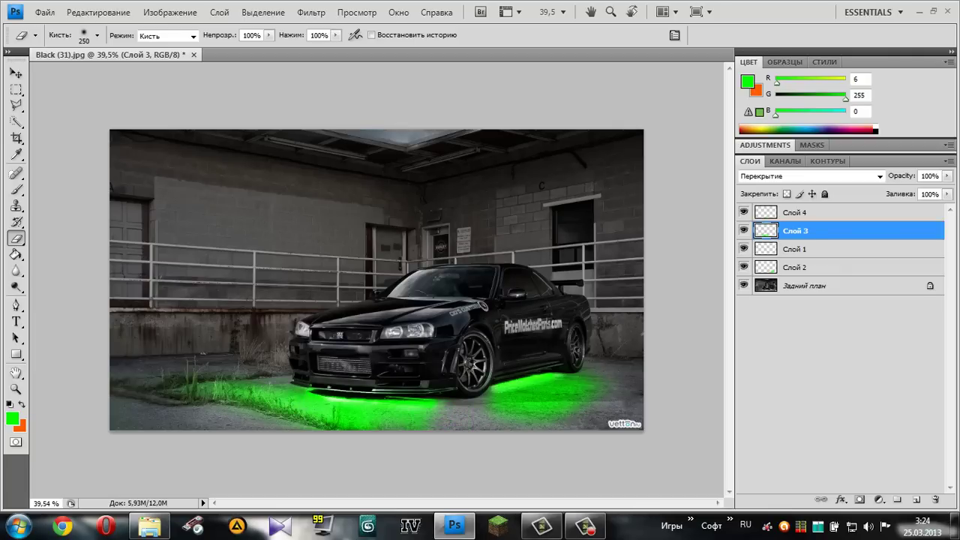
left_click(795, 267)
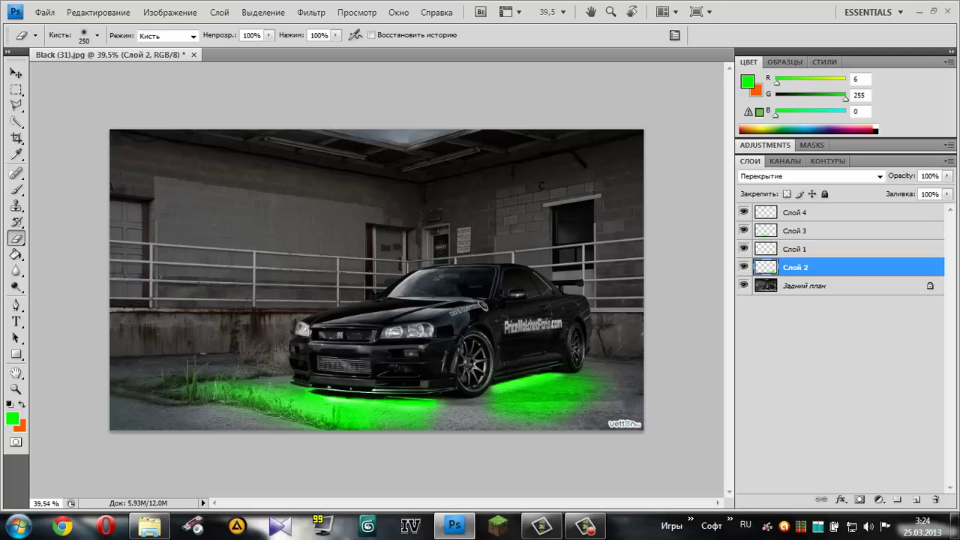
left_click(545, 403)
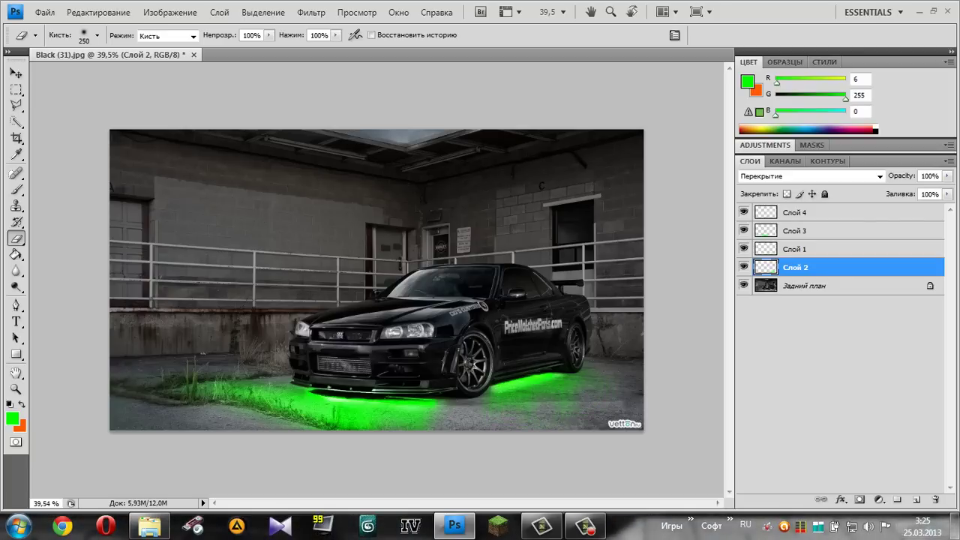
Select Задний план and try a Levels midtone darkening, then undo it.
left_click(804, 285)
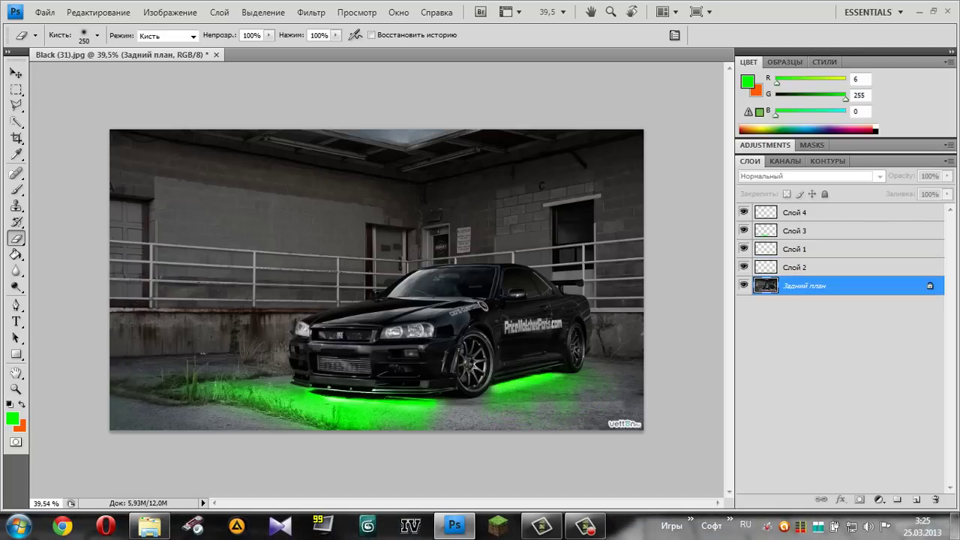
key("ctrl+l")
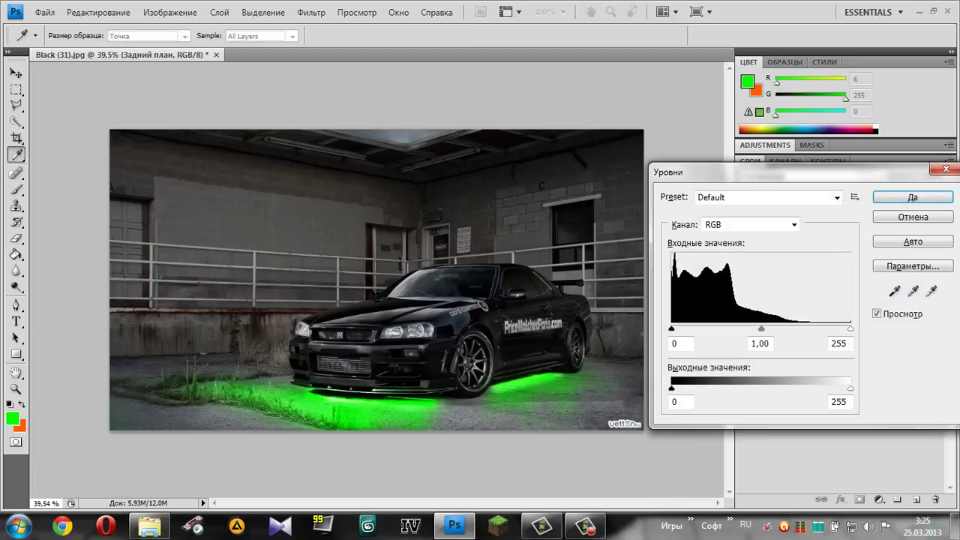
left_click_drag(762, 329, 812, 329)
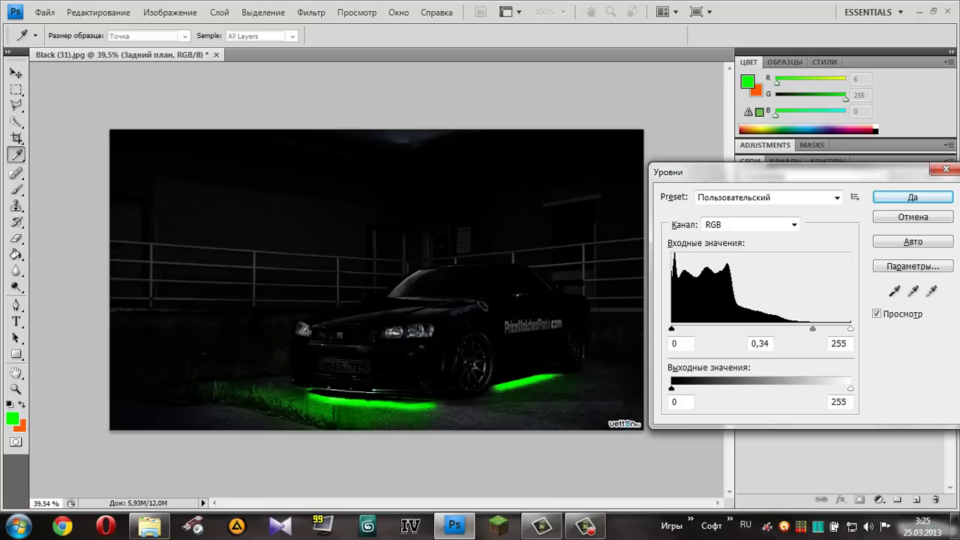
key("Return")
key("e")
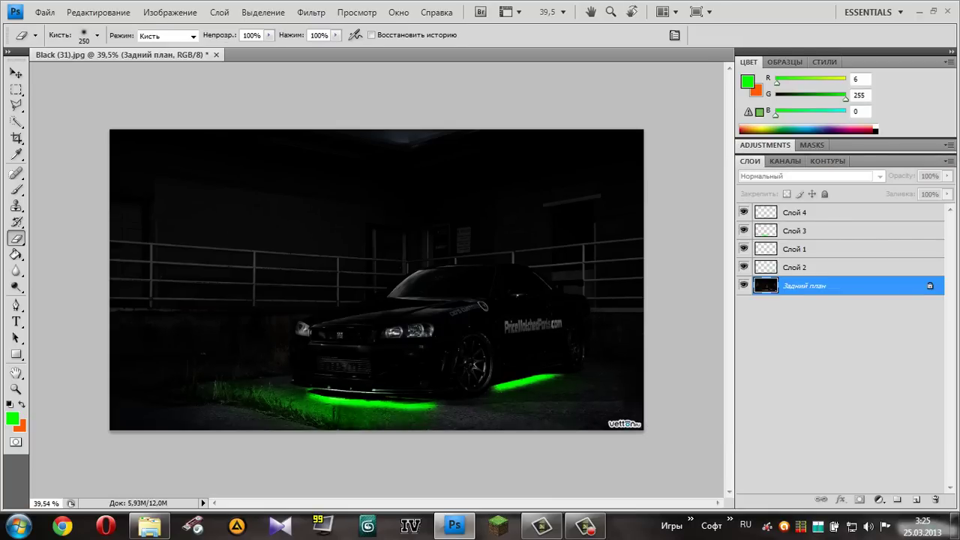
key("ctrl+z")
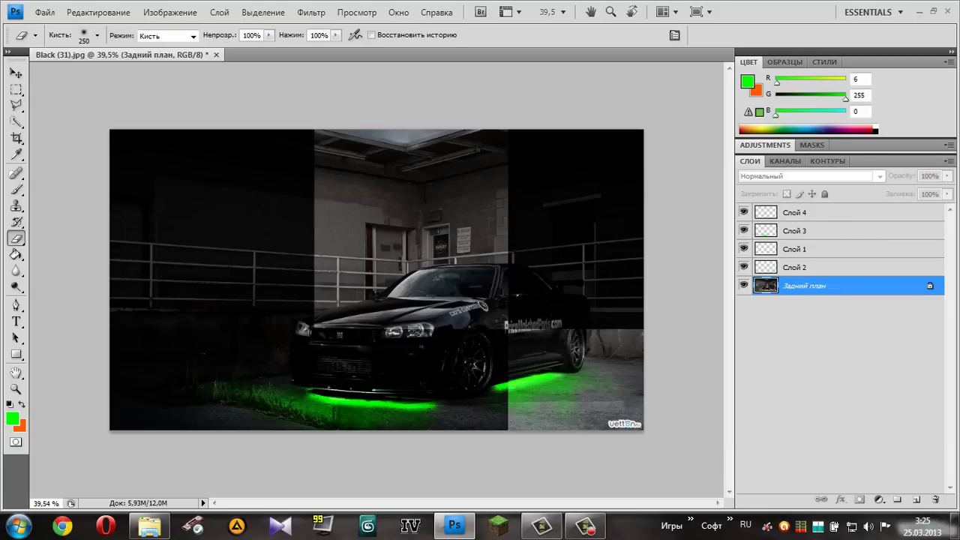
key("l")
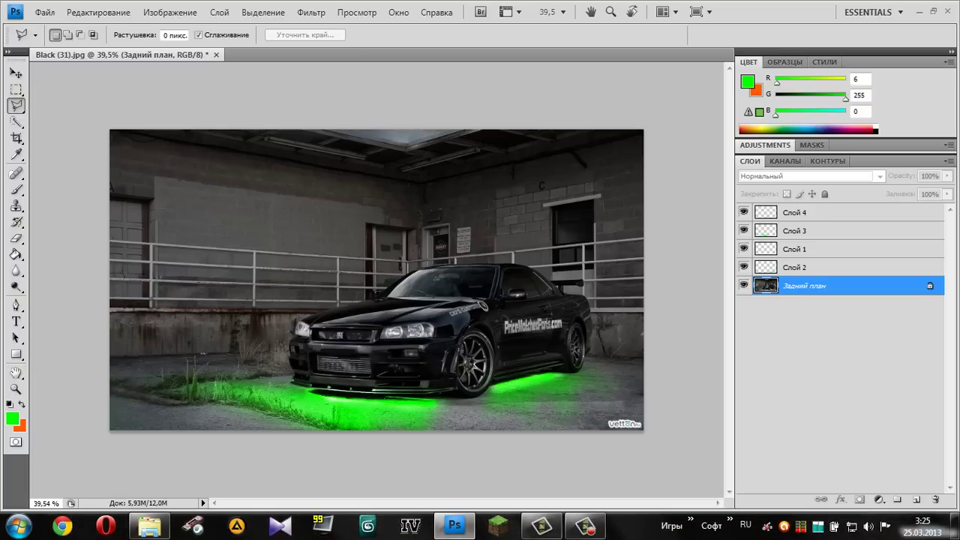
Reapply Levels to the background photo with a midtone input of 0,53.
key("ctrl+l")
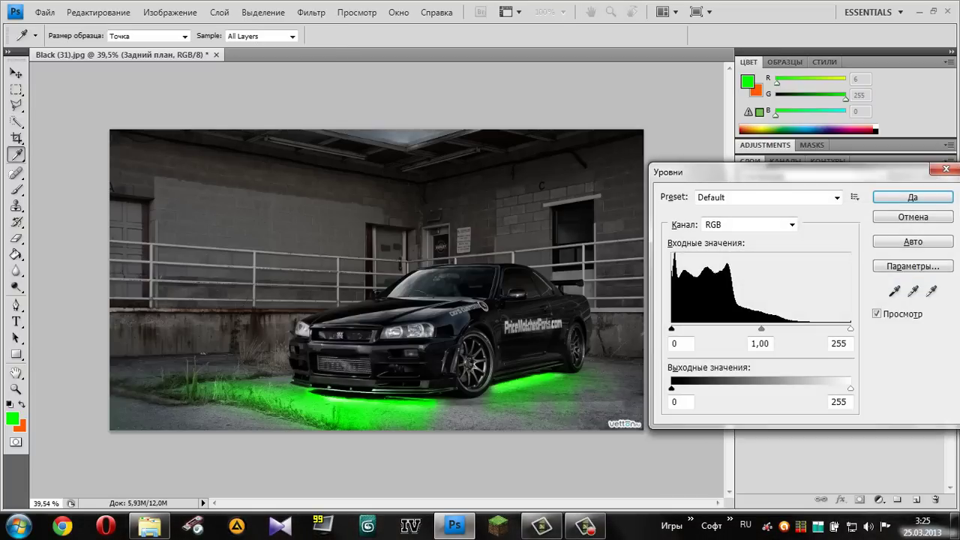
left_click_drag(761, 329, 803, 328)
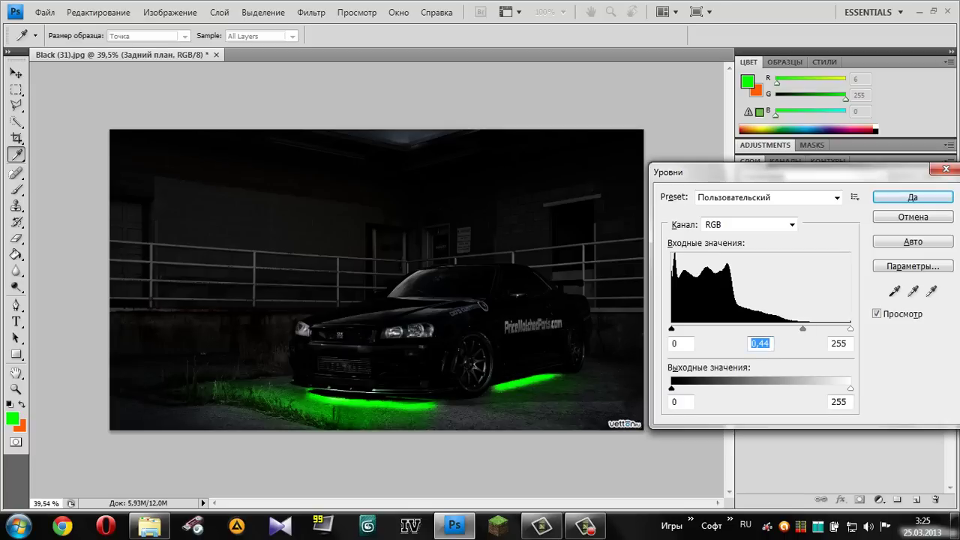
type("0,53")
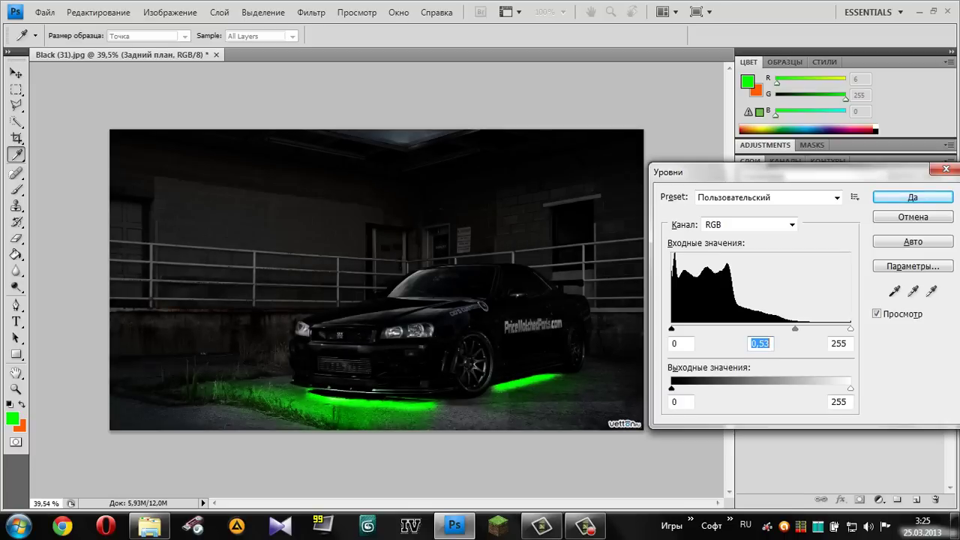
key("Return")
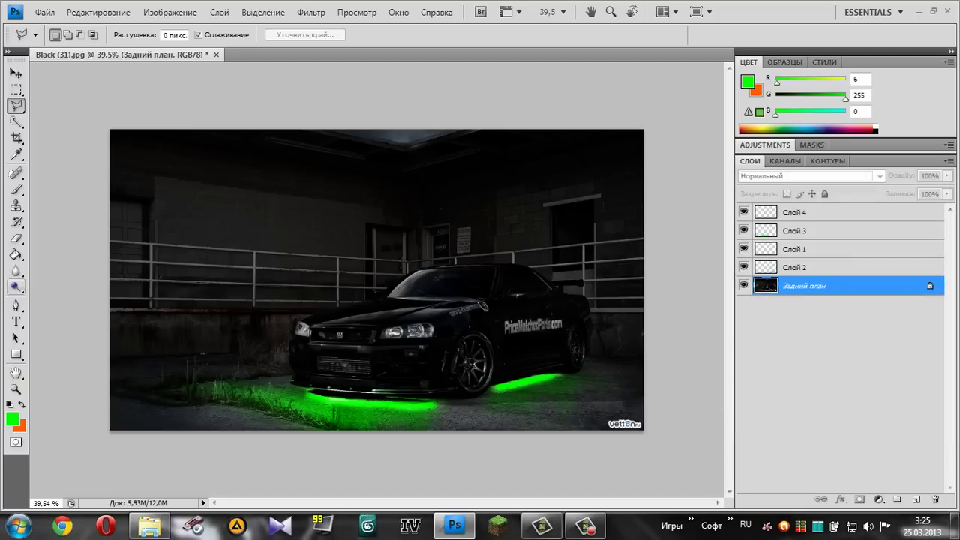
Dodge both car headlights at 100% midtone exposure, then fit the whole image to the window.
left_click(16, 286)
scroll(387, 325, "up", 2)
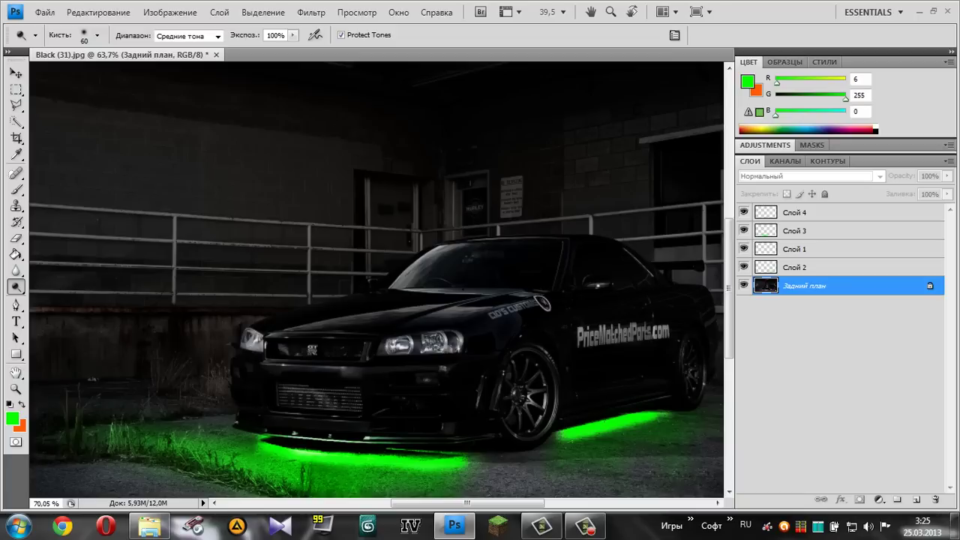
scroll(386, 325, "up", 2)
scroll(387, 325, "up", 1)
left_click_drag(403, 348, 409, 347)
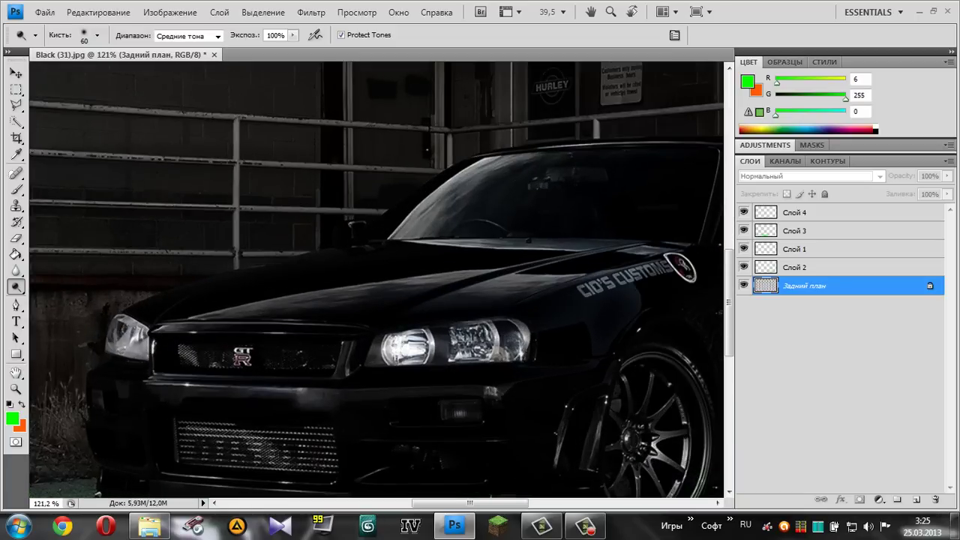
left_click_drag(131, 336, 137, 344)
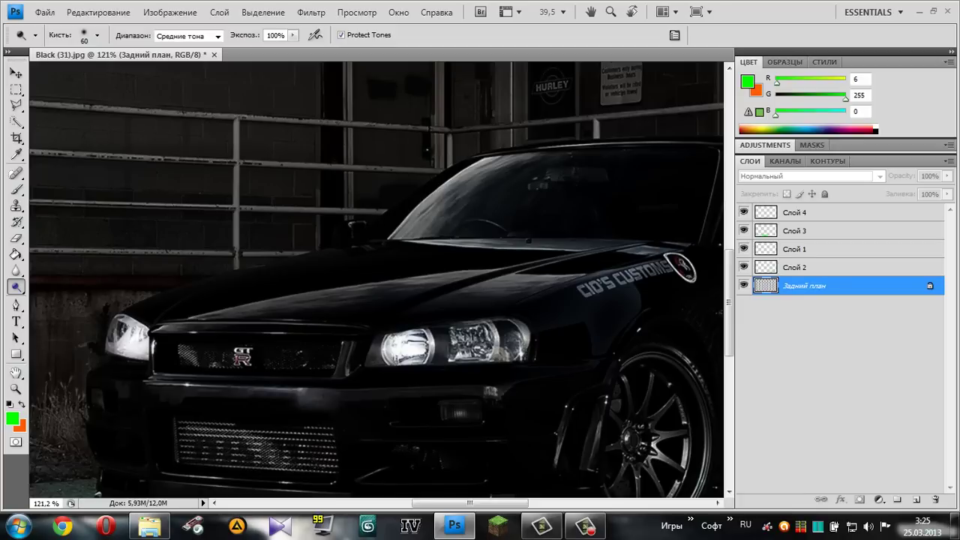
left_click(16, 105)
key("ctrl+minus")
key("ctrl+minus")
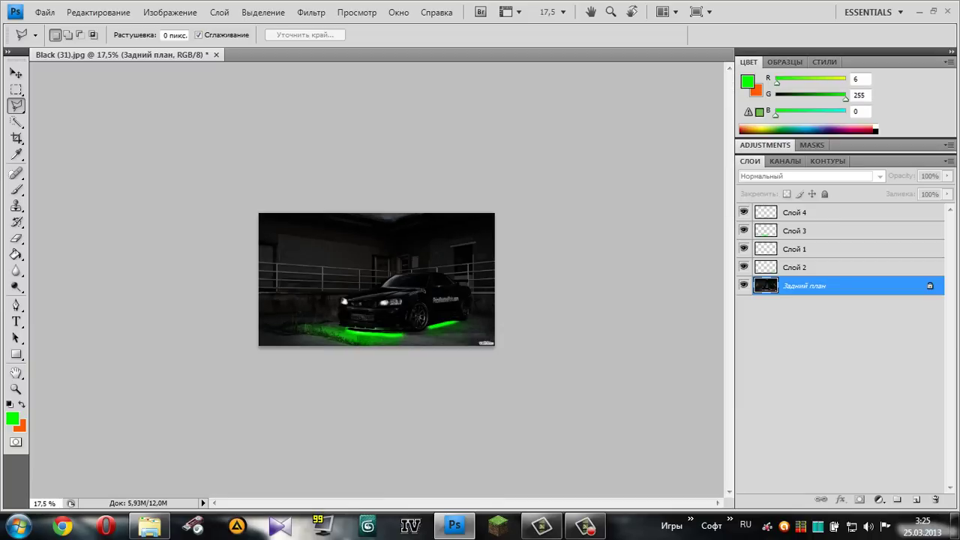
Outline a beam-shaped Polygonal Lasso selection from the headlight to the left edge.
left_click(387, 303)
double_click(266, 313)
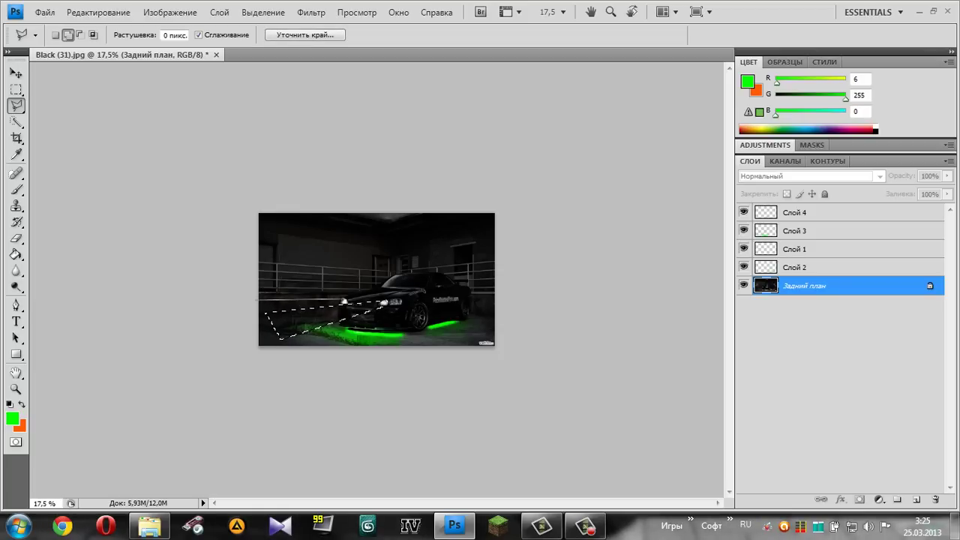
left_click(249, 299)
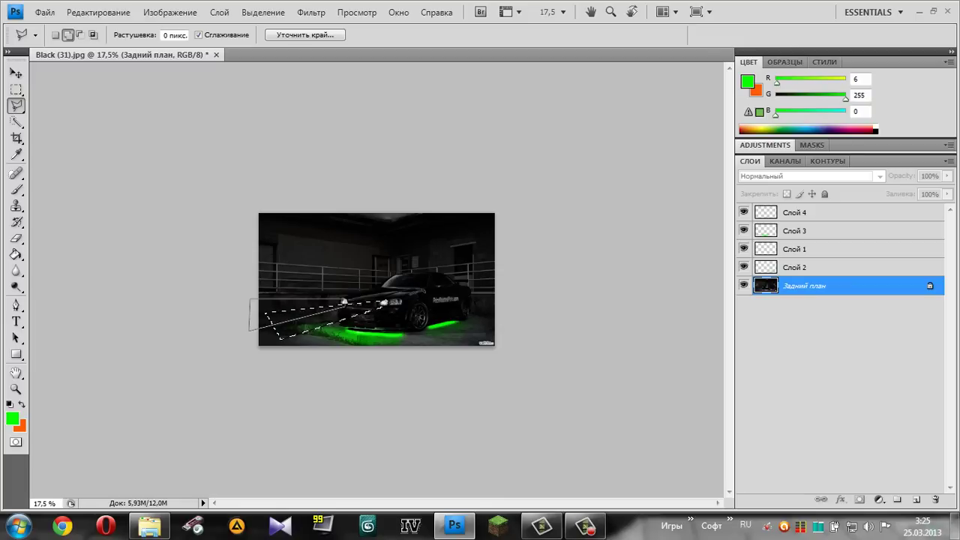
key("Return")
key("e")
Set the foreground colour to pure white and test-erase the beam area.
key("i")
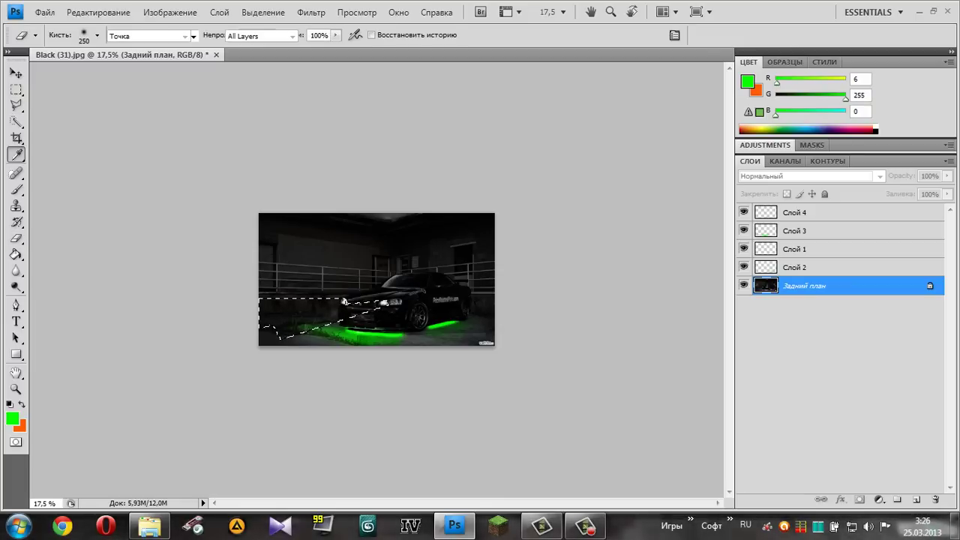
left_click(12, 418)
left_click(393, 186)
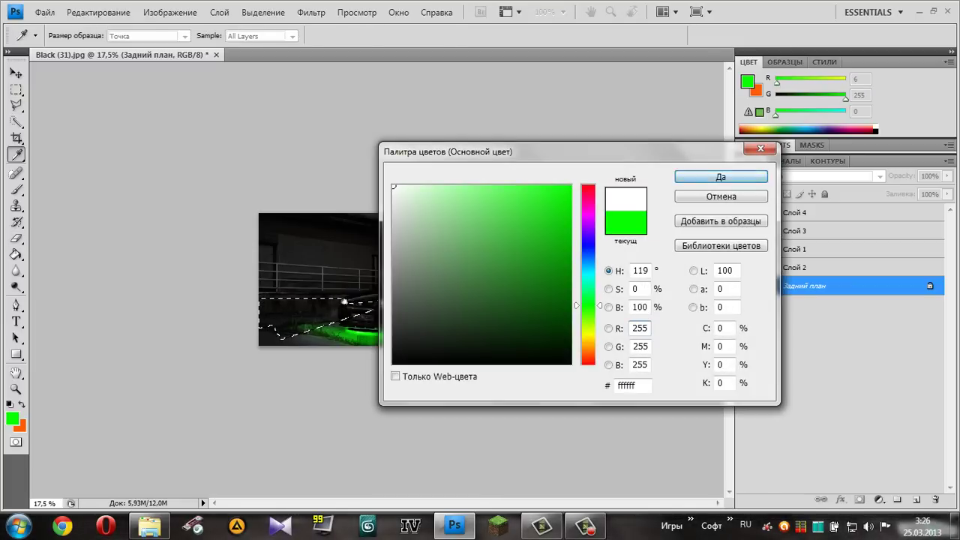
key("Return")
key("e")
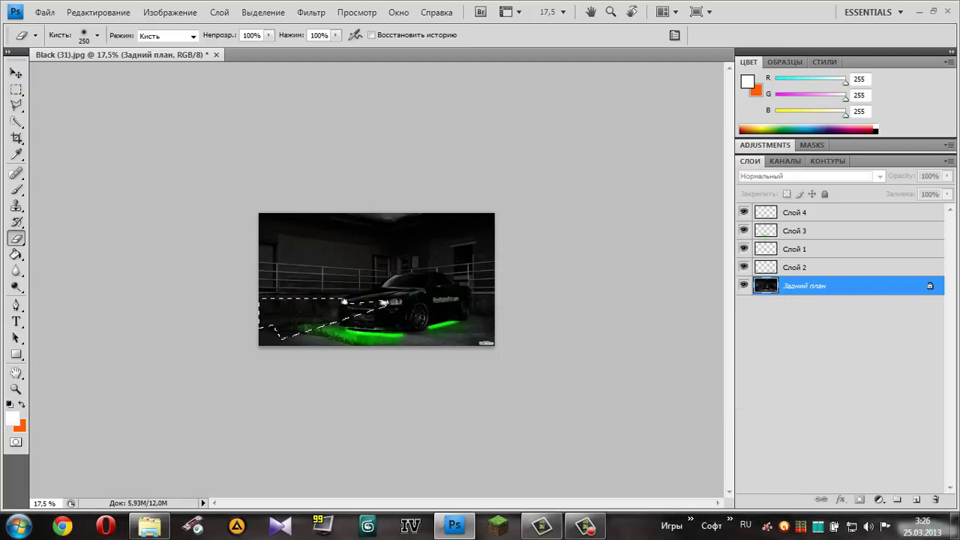
left_click_drag(277, 319, 367, 306)
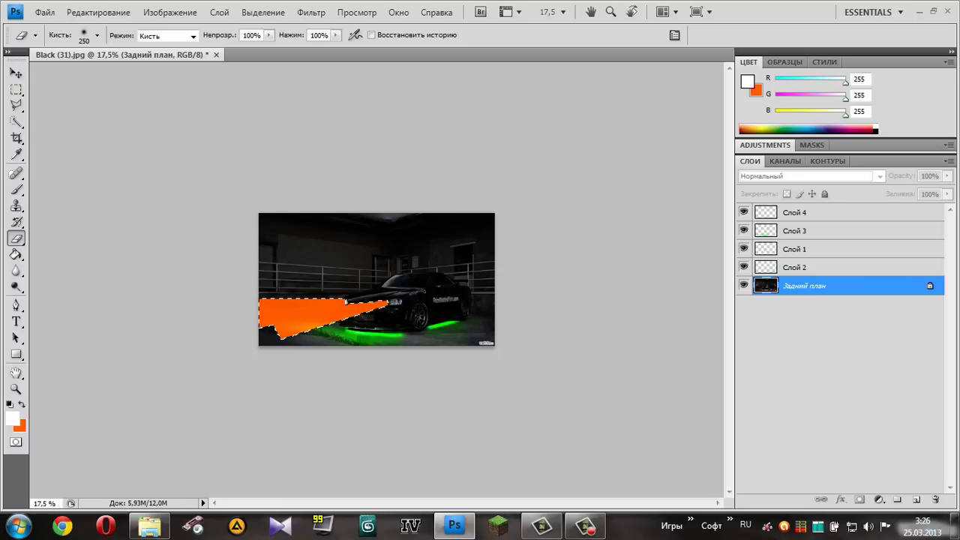
Try a Hue/Saturation lightness of 100, then undo the test edits to restore the beam selection.
key("l")
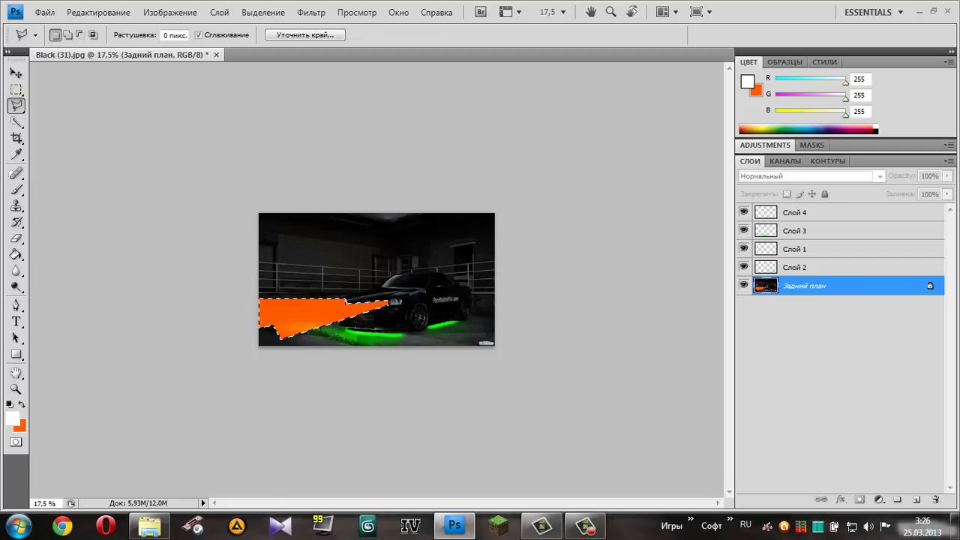
right_click(396, 248)
left_click(424, 257)
key("i")
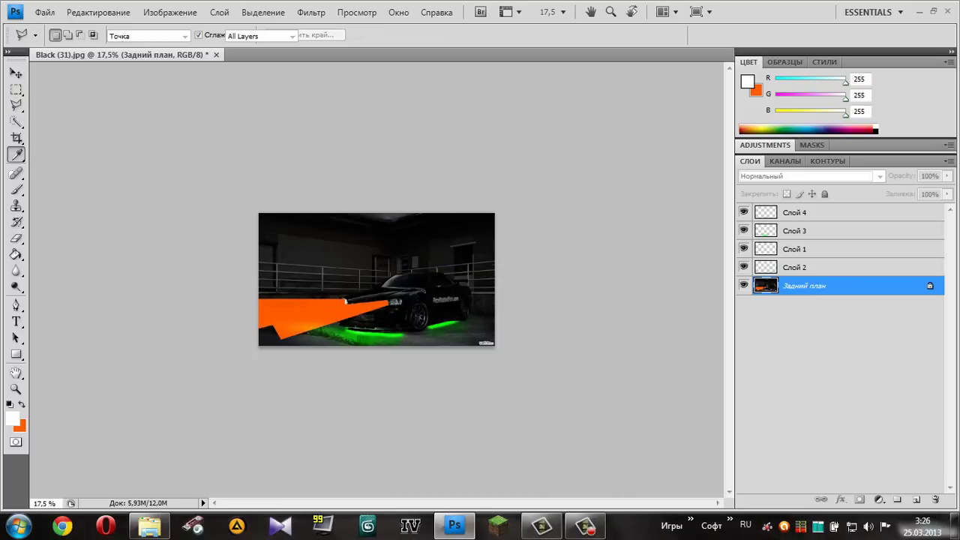
key("ctrl+u")
type("100")
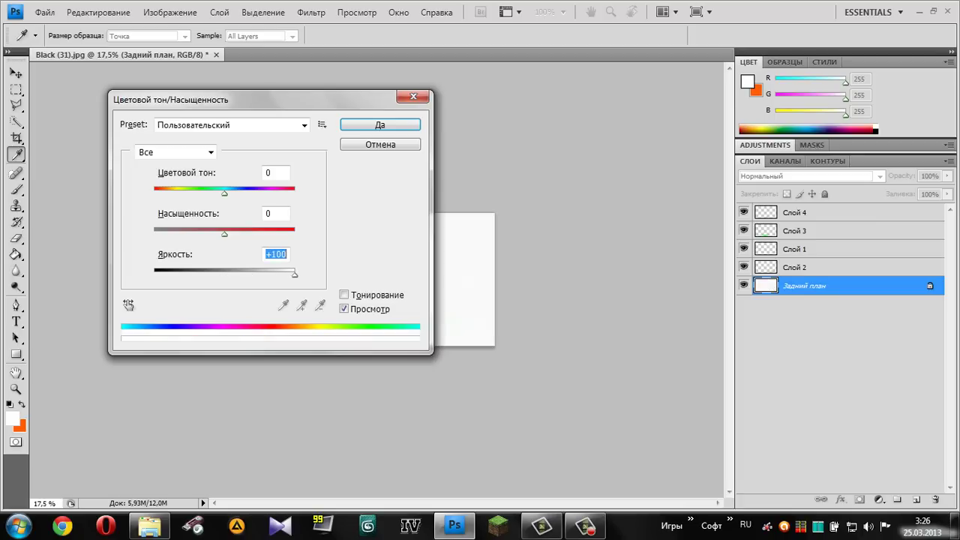
key("Return")
key("ctrl+z")
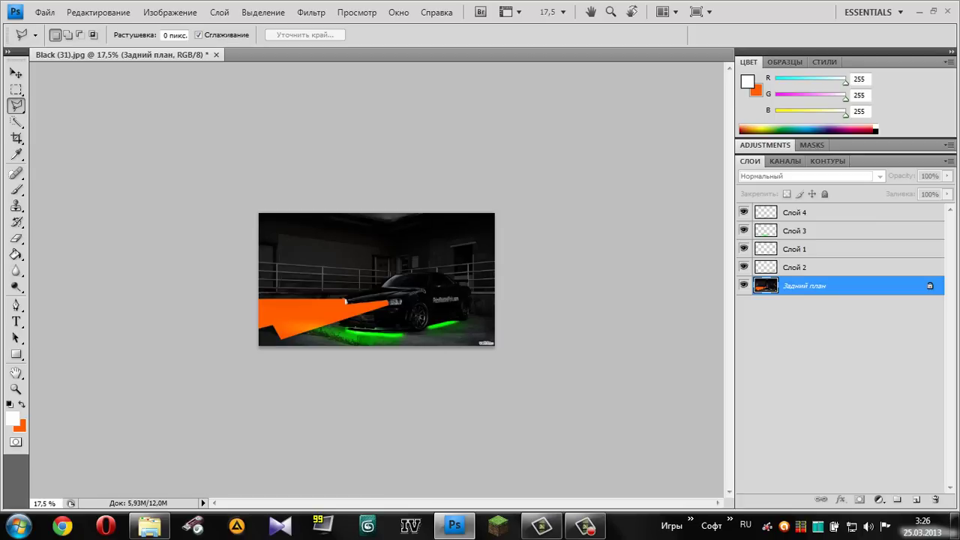
key("ctrl+z")
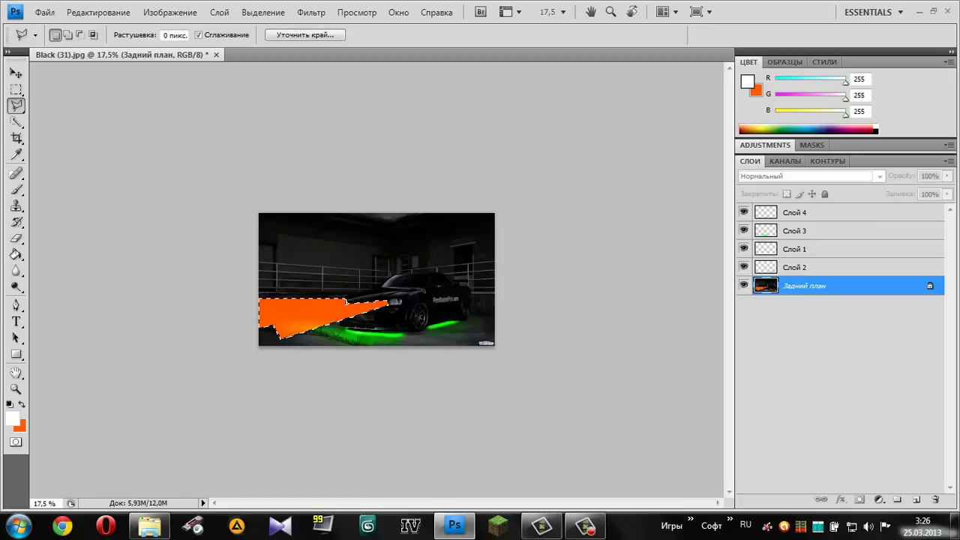
key("ctrl+alt+z")
Add a new layer and paint the beam selection white with a 250 px brush, then deselect.
key("ctrl+shift+alt+n")
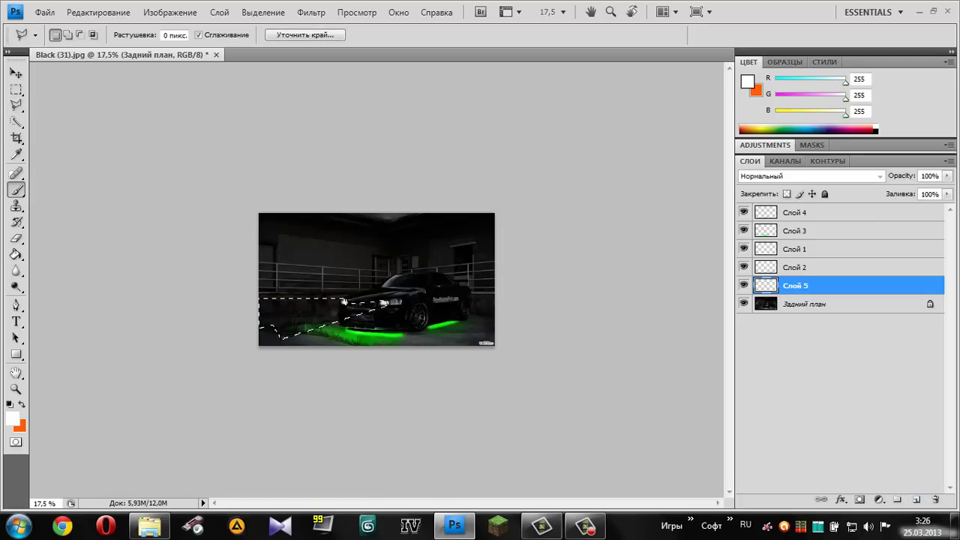
key("b")
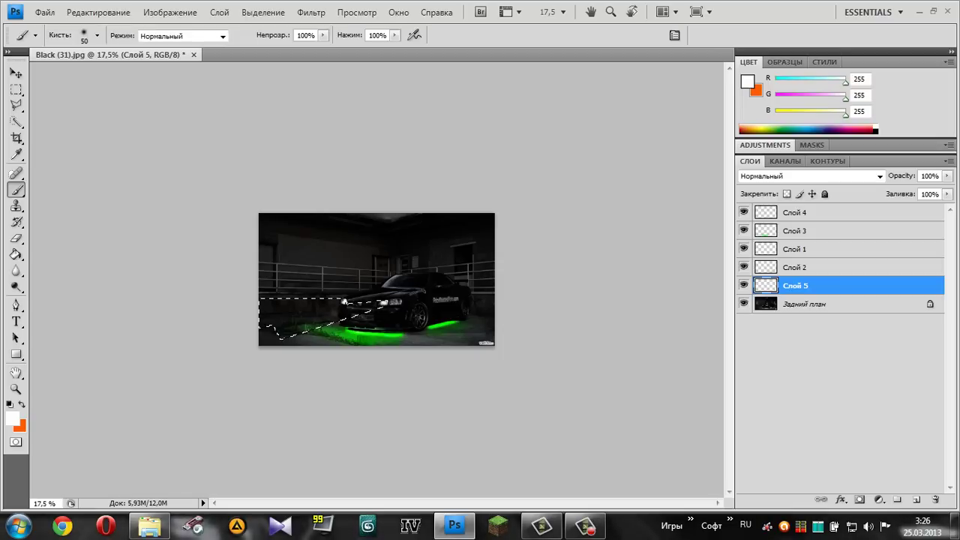
mouse_move(260, 309)
left_mouse_down()
mouse_move(352, 318)
mouse_move(285, 315)
mouse_move(338, 330)
mouse_move(375, 303)
mouse_move(270, 315)
left_mouse_up()
key("bracketright")
key("bracketright")
key("bracketright")
key("bracketright")
key("bracketright")
key("bracketright")
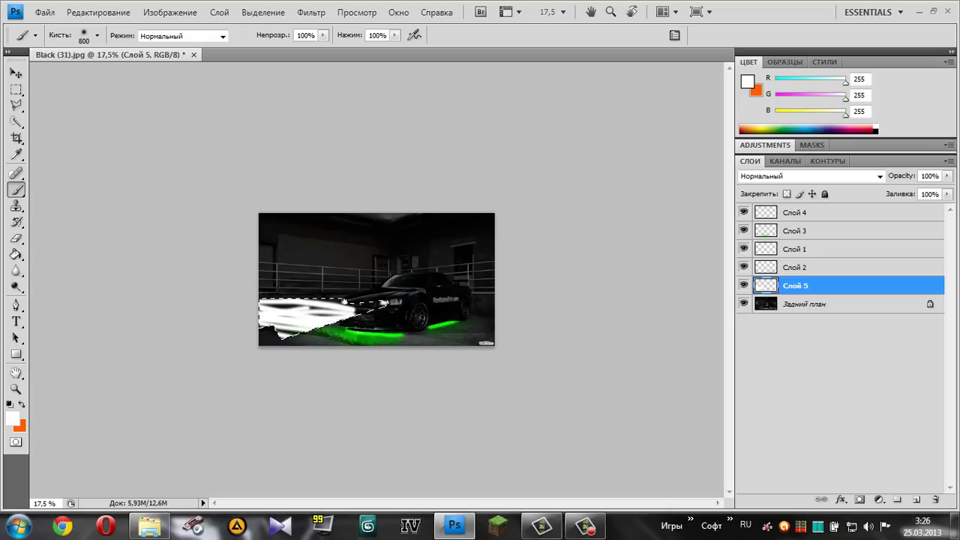
mouse_move(360, 308)
left_mouse_down()
mouse_move(278, 323)
mouse_move(345, 302)
left_mouse_up()
key("m")
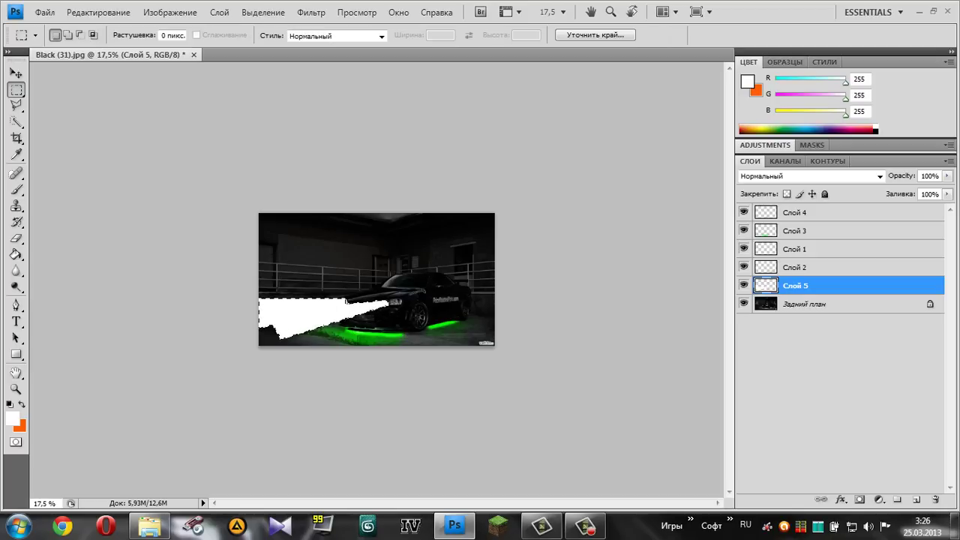
right_click(311, 243)
left_click(337, 250)
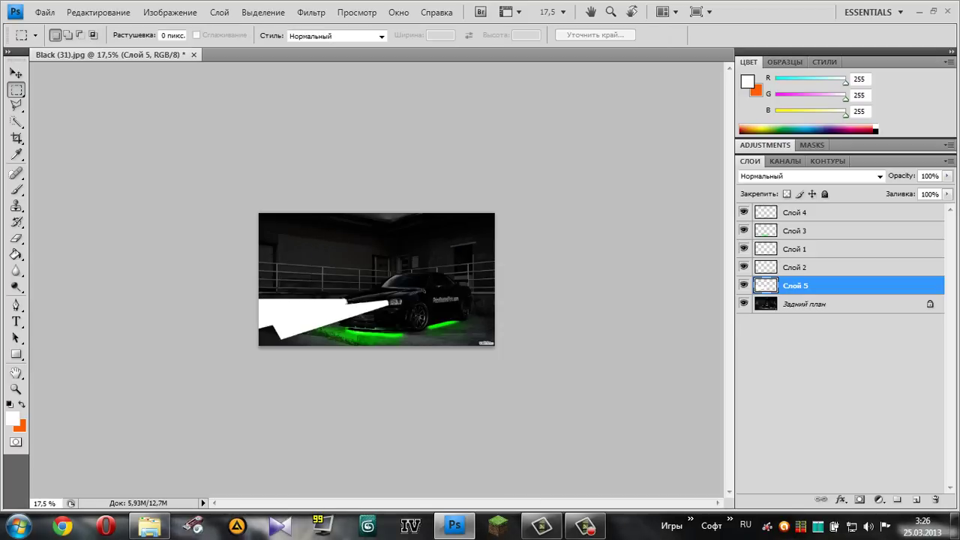
Blur the white beam and fade it into soft fog with a 28% opacity eraser.
key("ctrl+j")
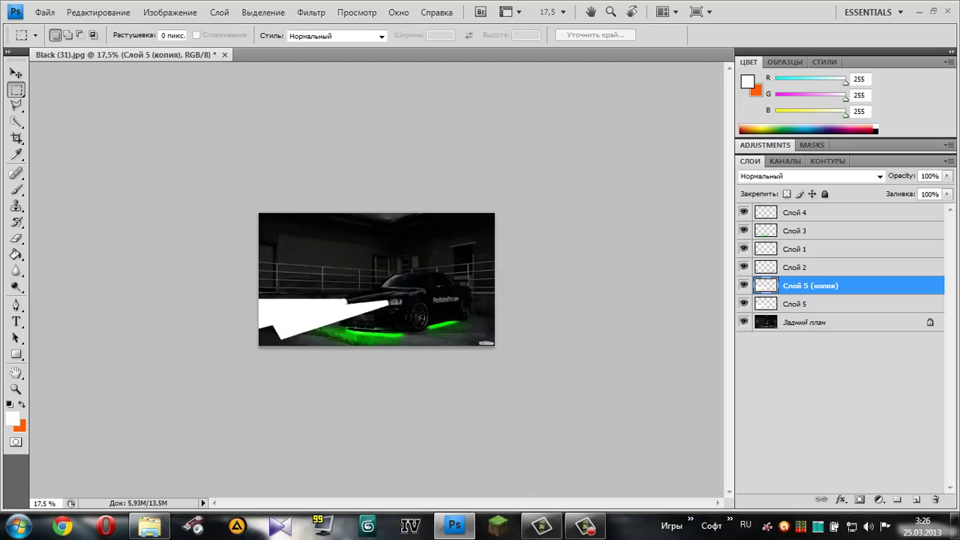
key("ctrl+e")
key("ctrl+f")
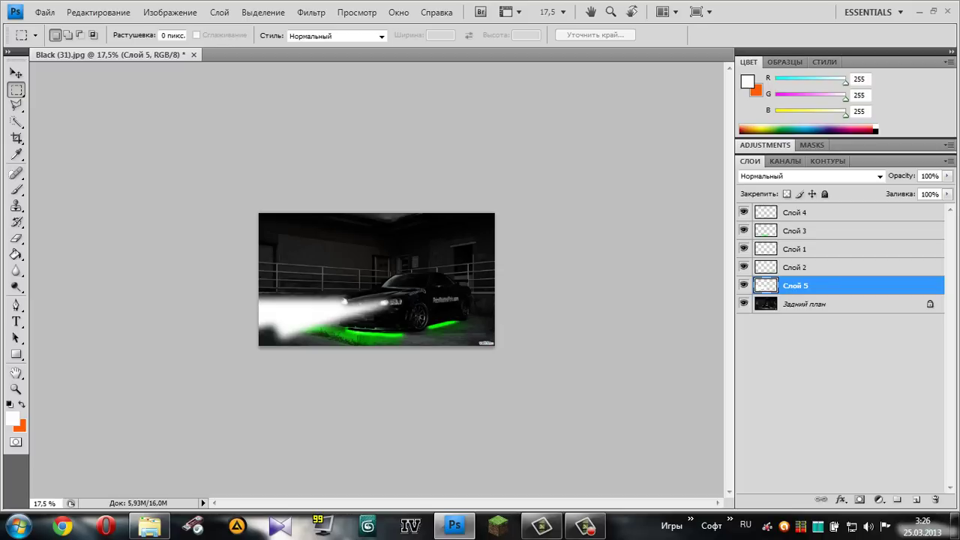
key("e")
left_click_drag(264, 321, 318, 315)
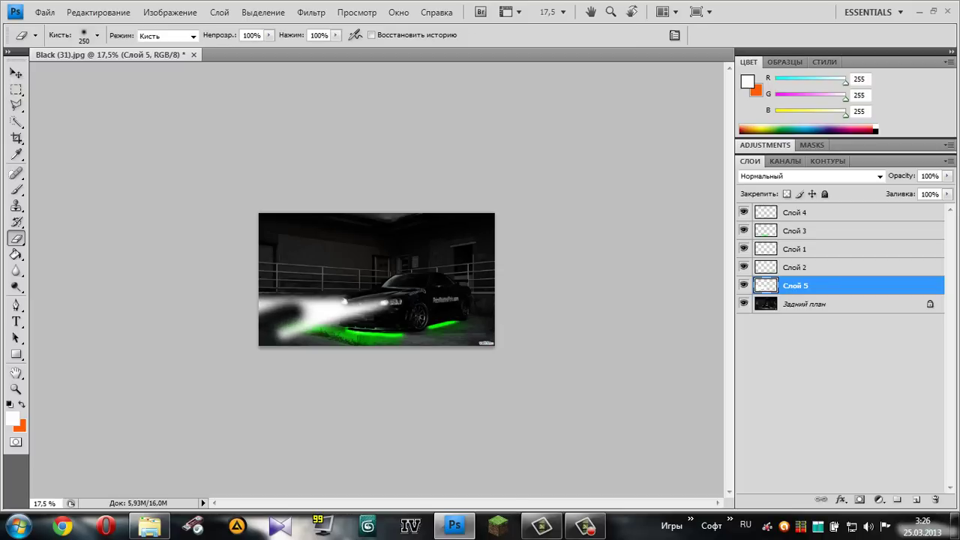
key("ctrl+z")
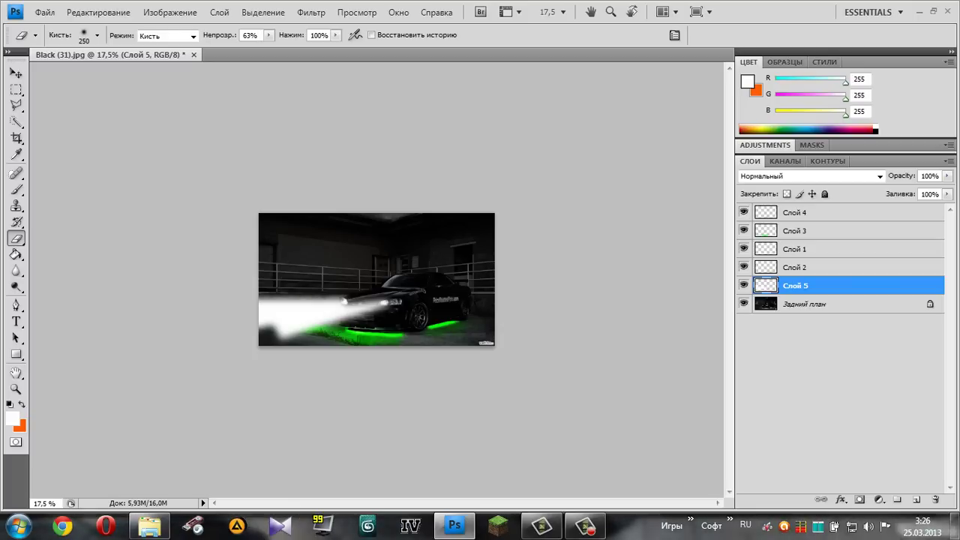
key("2")
key("8")
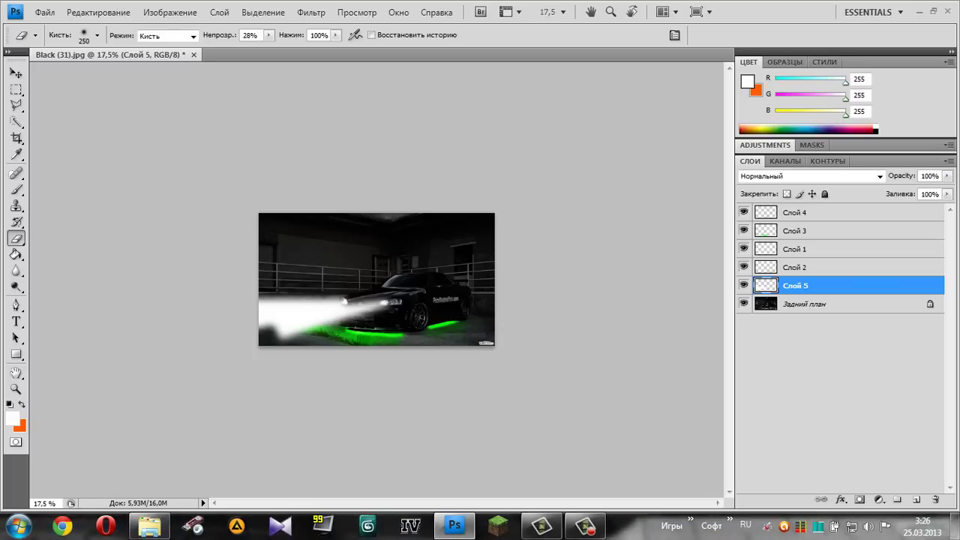
key("bracketright")
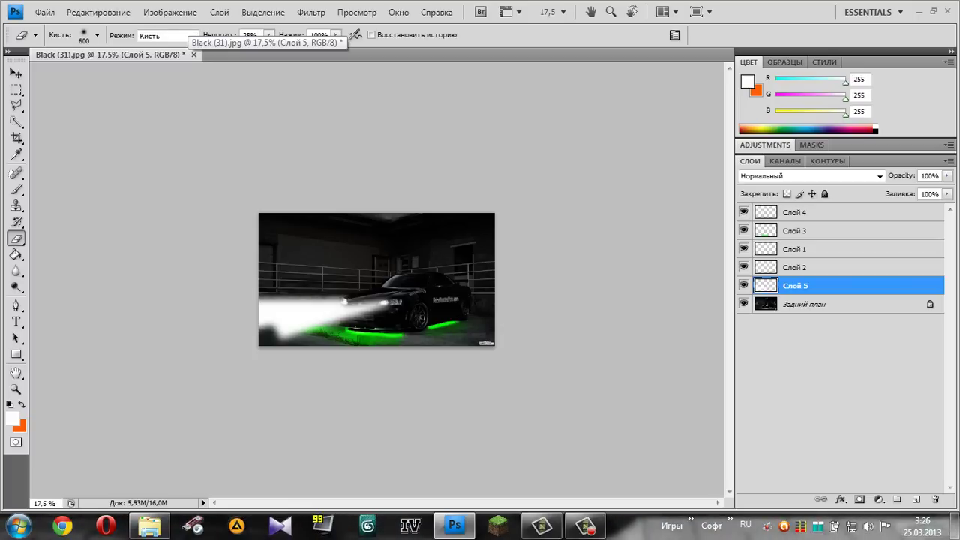
mouse_move(263, 318)
left_mouse_down()
mouse_move(356, 312)
mouse_move(262, 320)
left_mouse_up()
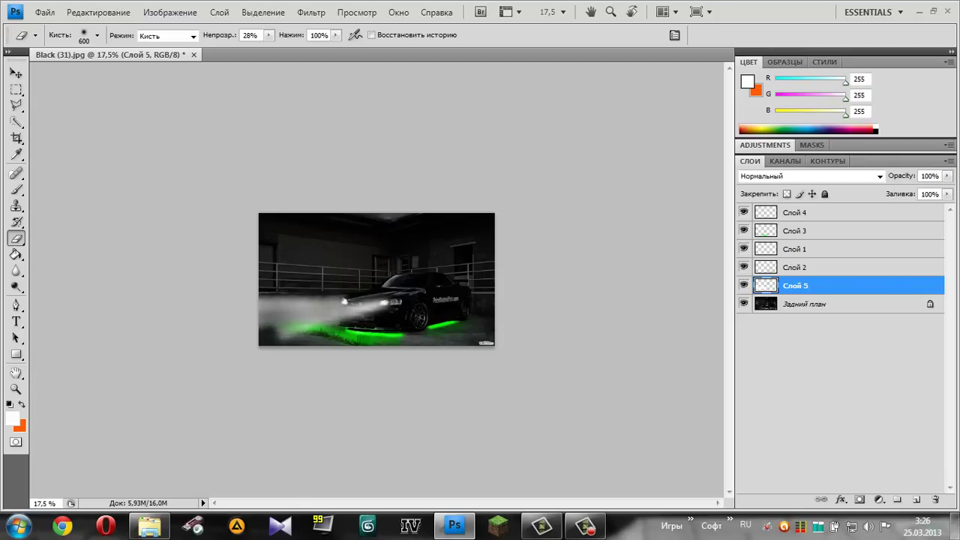
left_click(806, 176)
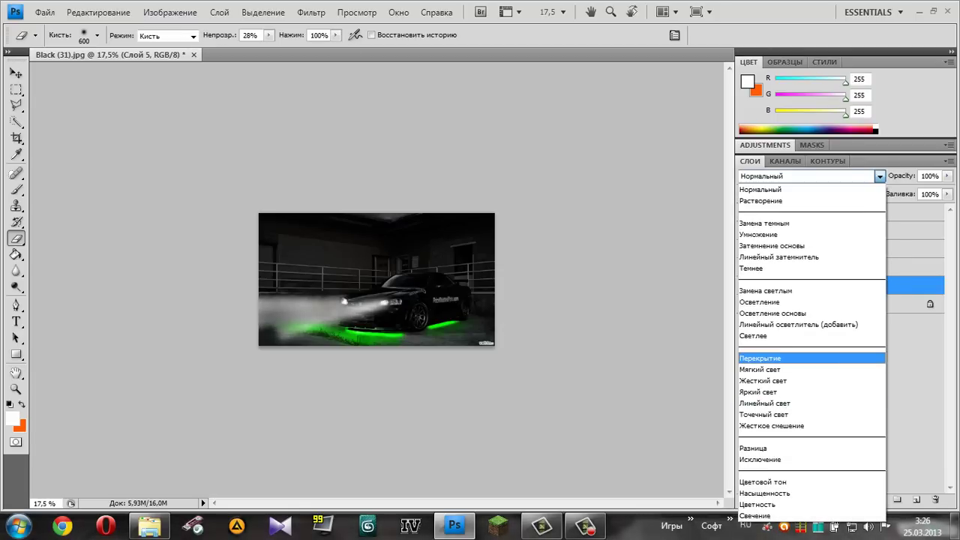
left_click(773, 358)
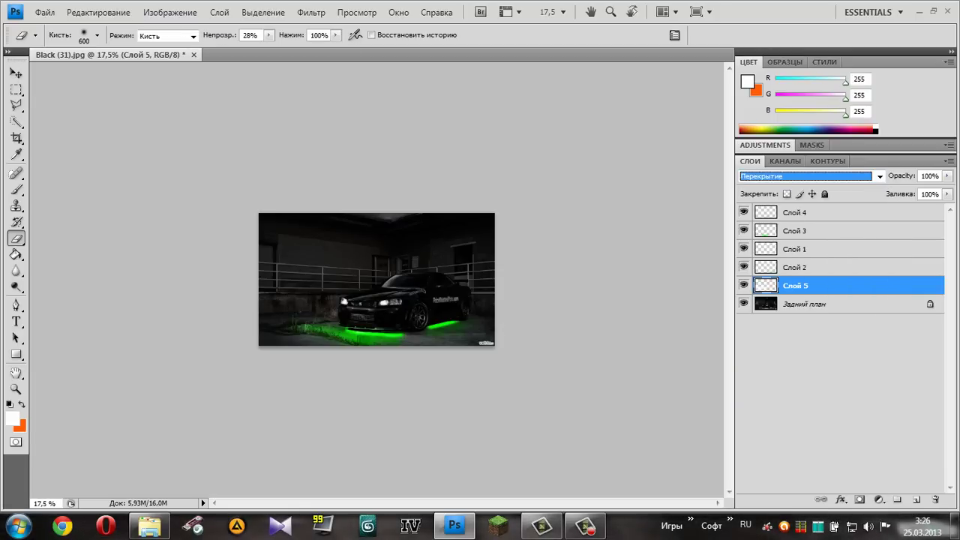
left_click(806, 176)
left_click(773, 189)
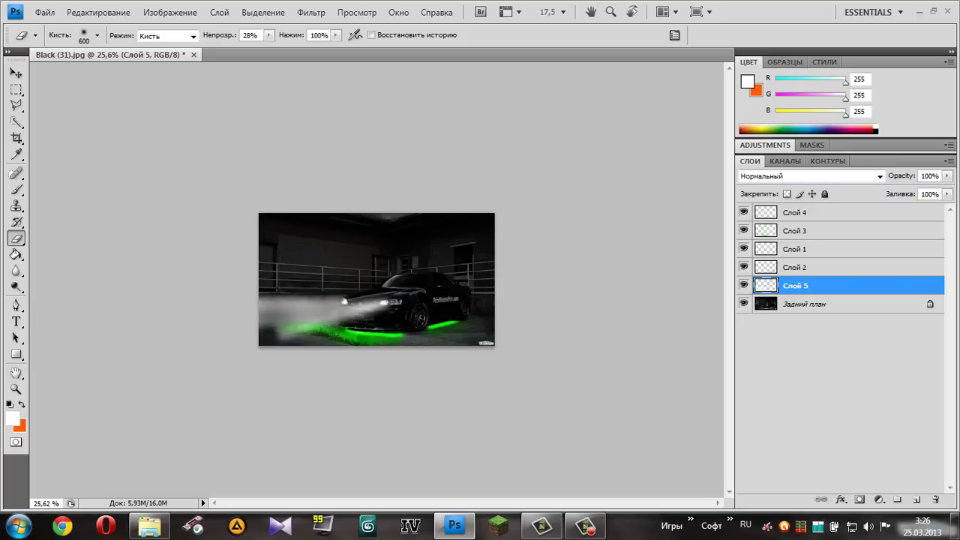
scroll(376, 279, "up", 1)
scroll(377, 279, "up", 1)
scroll(377, 279, "up", 1)
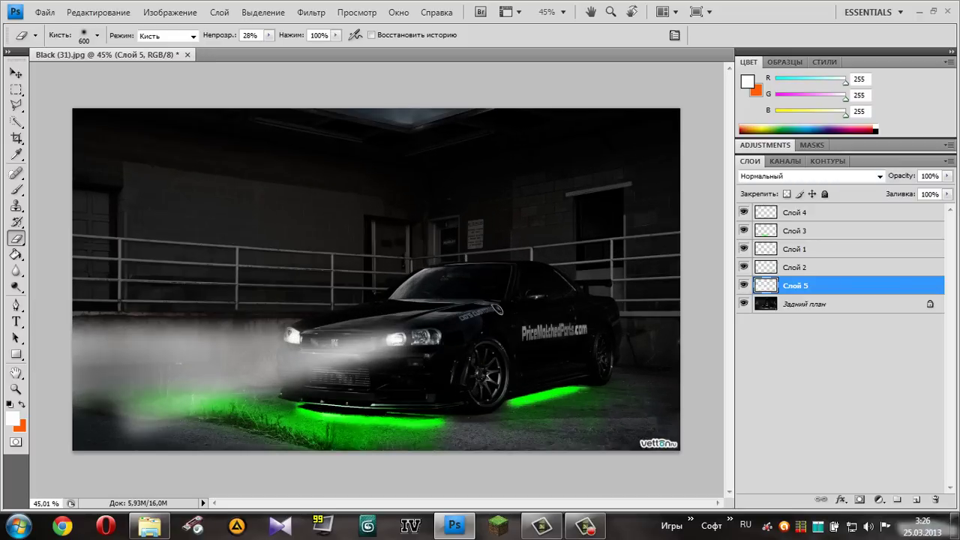